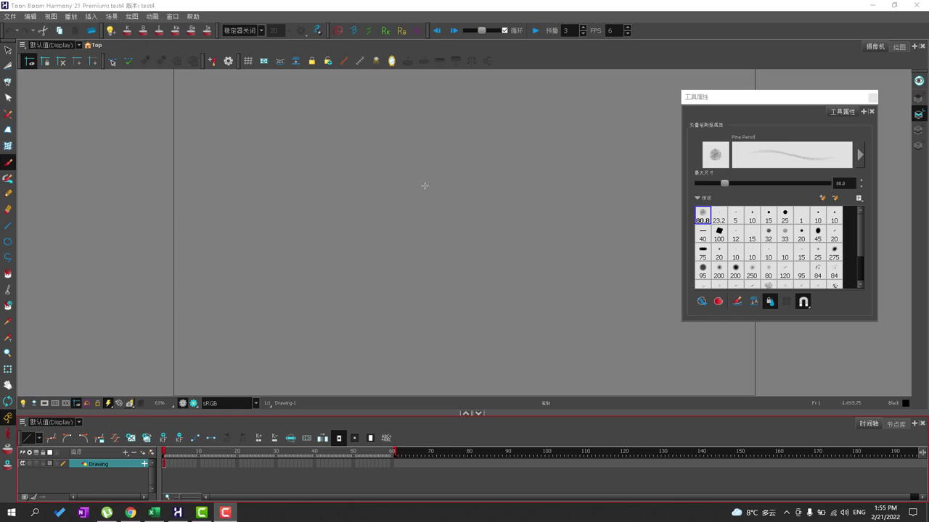
# Sketch a round head outline near the canvas centre with the Fine Pencil brush, then add a hairline and cheek shading.
pyautogui.moveTo(407, 213)
pyautogui.mouseDown()
pyautogui.moveTo(485, 206)
pyautogui.moveTo(435, 150)
pyautogui.moveTo(410, 231)
pyautogui.mouseUp()
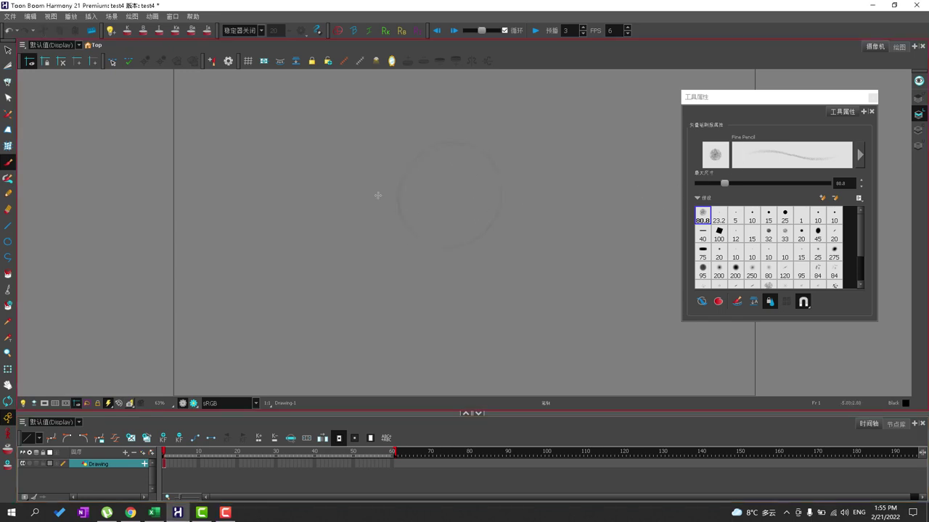
pyautogui.moveTo(472, 149); pyautogui.dragTo(490, 194)
pyautogui.moveTo(421, 216); pyautogui.dragTo(406, 178)
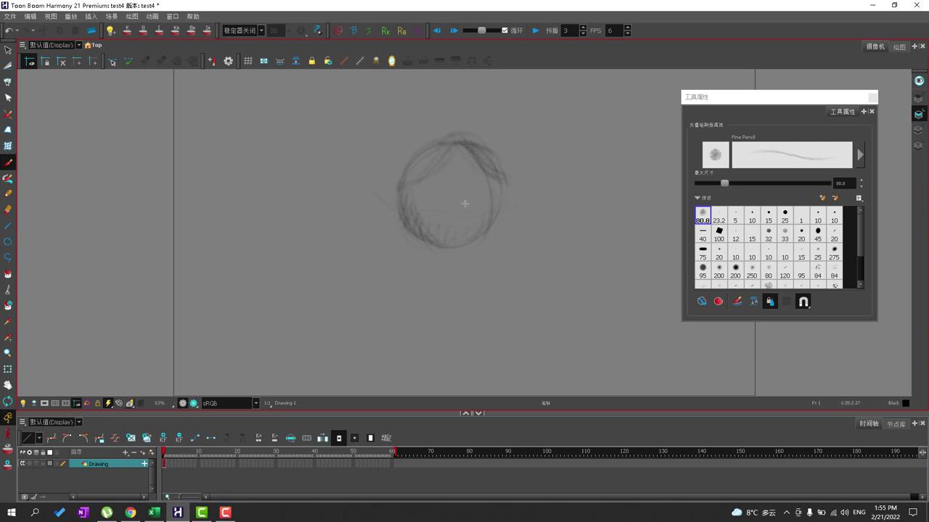
# Sketch a round nose at the head's edge, an oval eye and a curved smiling mouth.
pyautogui.moveTo(488, 211)
pyautogui.mouseDown()
pyautogui.moveTo(507, 198)
pyautogui.moveTo(497, 205)
pyautogui.mouseUp()
pyautogui.moveTo(471, 185); pyautogui.dragTo(476, 187)
pyautogui.moveTo(447, 232); pyautogui.dragTo(477, 244)
pyautogui.moveTo(468, 172); pyautogui.dragTo(454, 182)
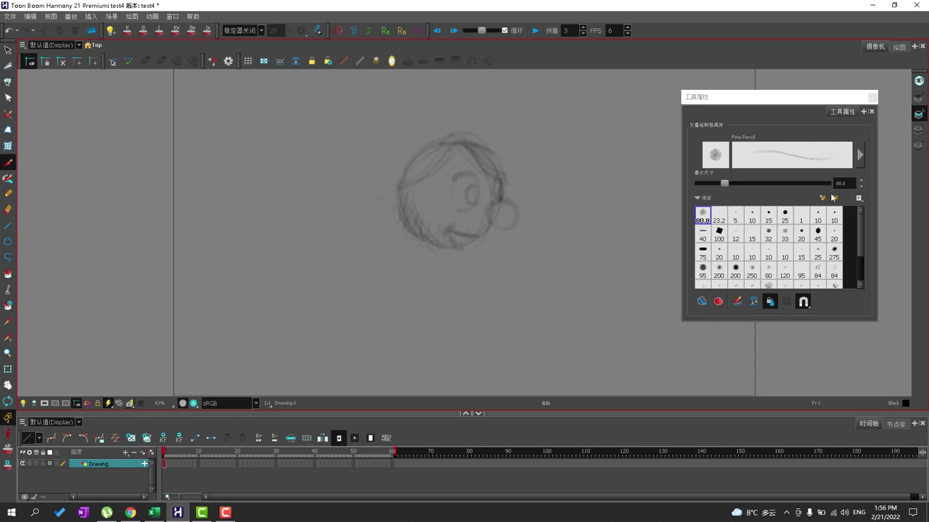
# Move the tool properties window closer to the drawing and compare the stroke previews of the solid and fixed-width brush presets.
pyautogui.moveTo(802, 102); pyautogui.dragTo(721, 110)
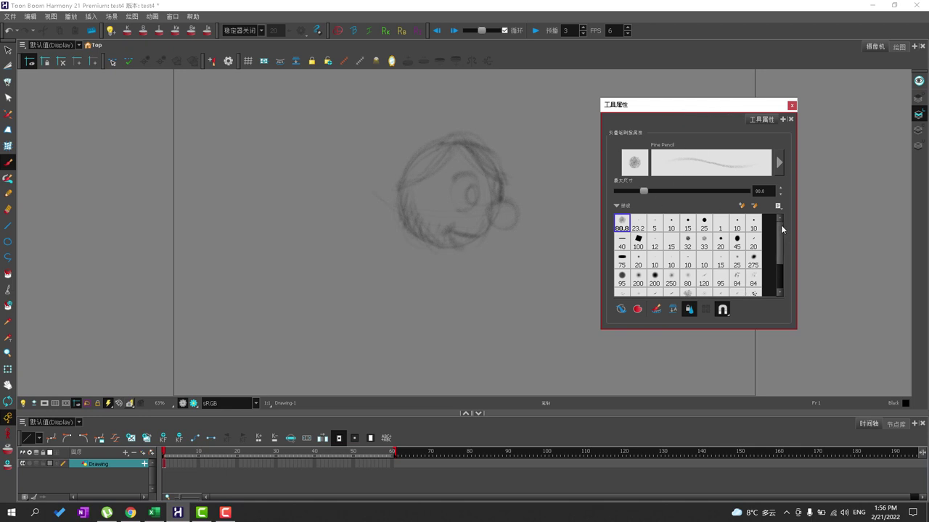
pyautogui.moveTo(780, 225)
pyautogui.mouseDown()
pyautogui.moveTo(776, 278)
pyautogui.moveTo(788, 230)
pyautogui.moveTo(774, 210)
pyautogui.mouseUp()
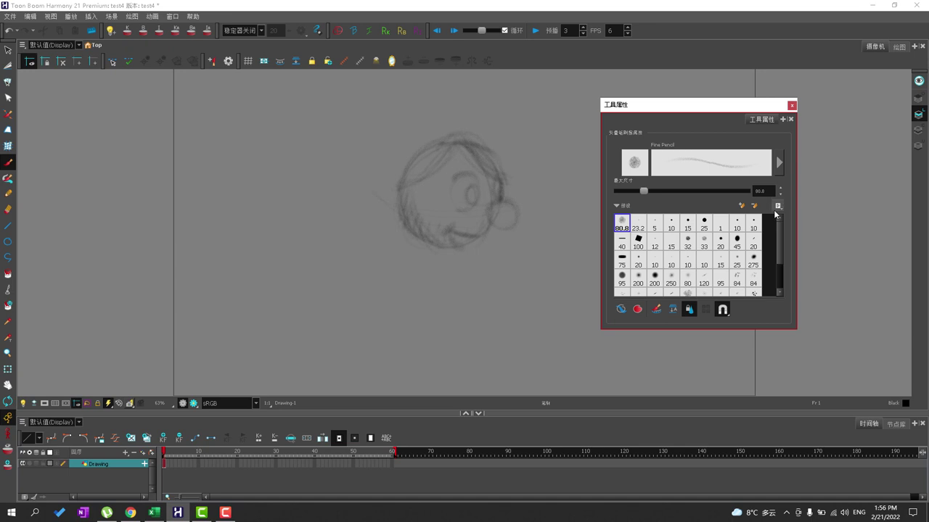
pyautogui.click(668, 229)
pyautogui.click(686, 230)
pyautogui.click(703, 231)
pyautogui.click(721, 231)
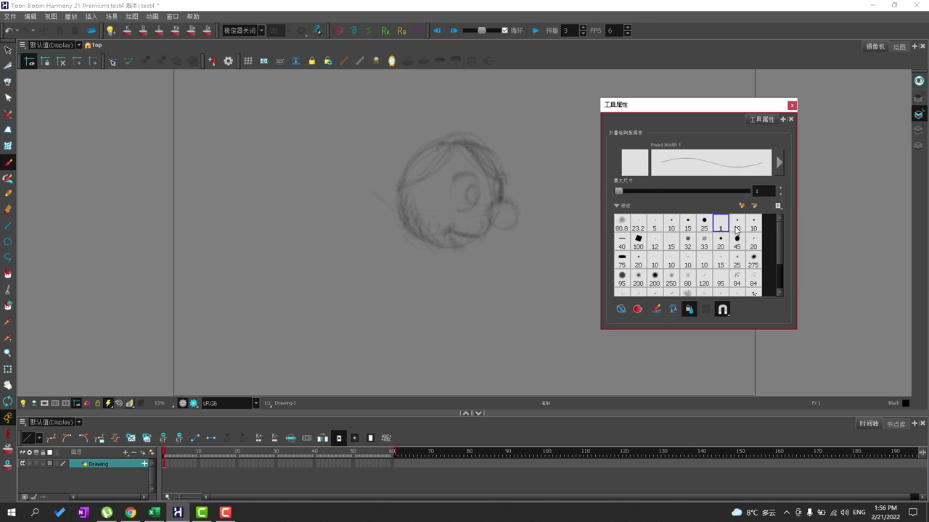
pyautogui.click(736, 229)
pyautogui.click(753, 229)
pyautogui.click(736, 228)
pyautogui.click(720, 229)
pyautogui.click(705, 227)
pyautogui.click(687, 227)
pyautogui.click(671, 228)
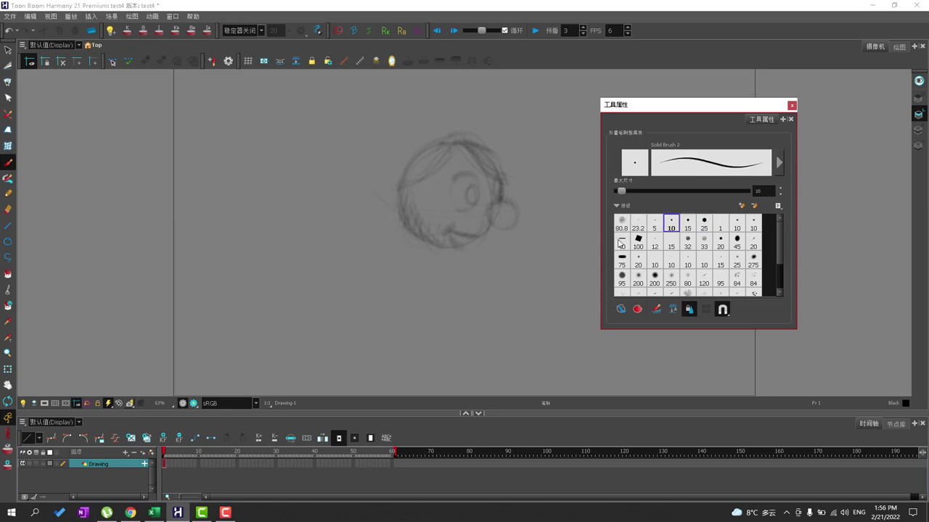
# Display the brush presets as large icons and select the Fine Pencil preset.
pyautogui.click(777, 206)
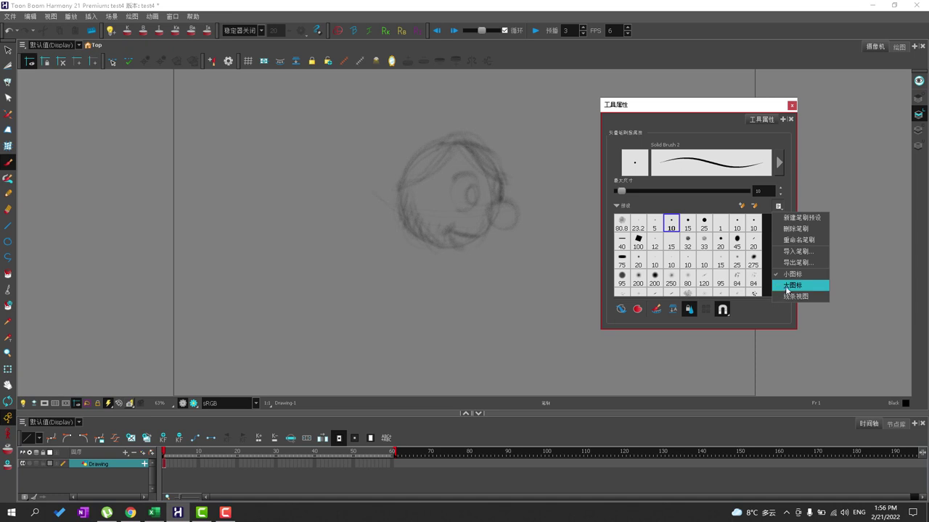
pyautogui.click(778, 206)
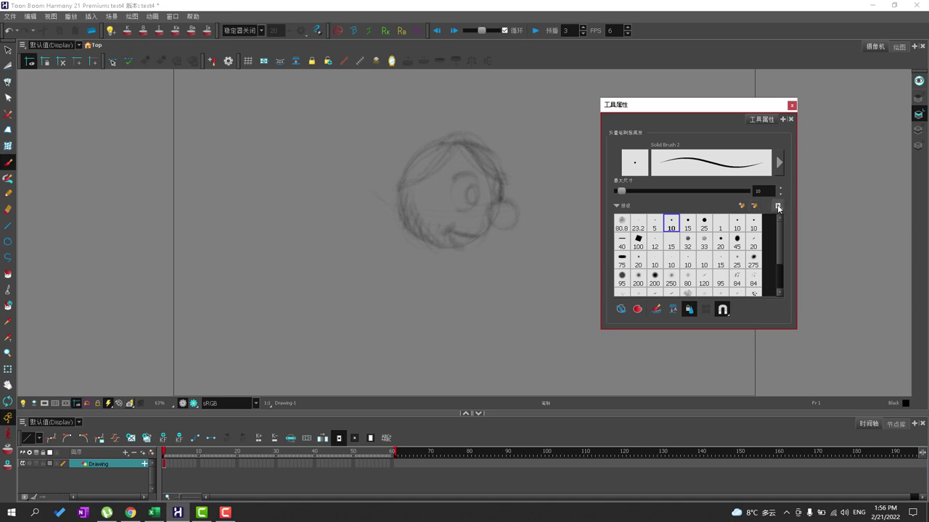
pyautogui.click(777, 206)
pyautogui.click(787, 286)
pyautogui.click(777, 206)
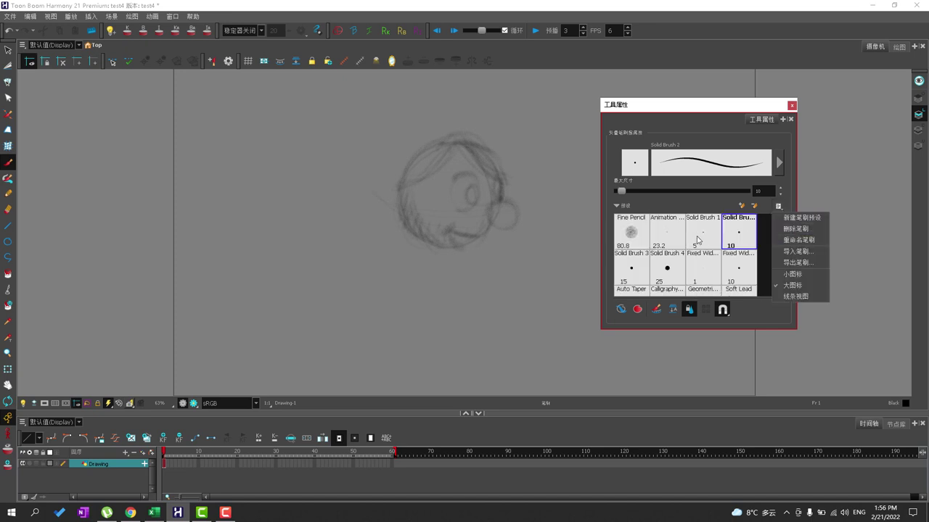
pyautogui.click(631, 233)
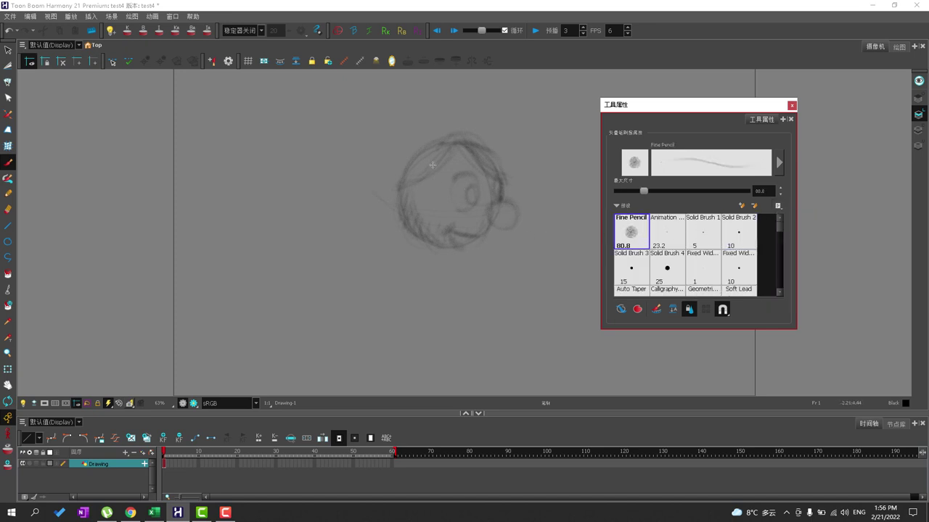
# Switch the brush presets to the stroke view and look through the list.
pyautogui.click(778, 206)
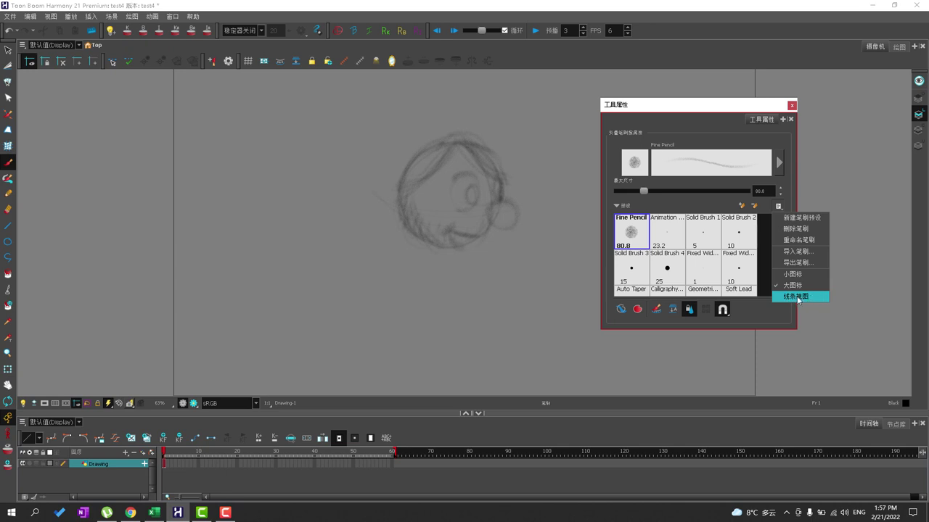
pyautogui.click(798, 296)
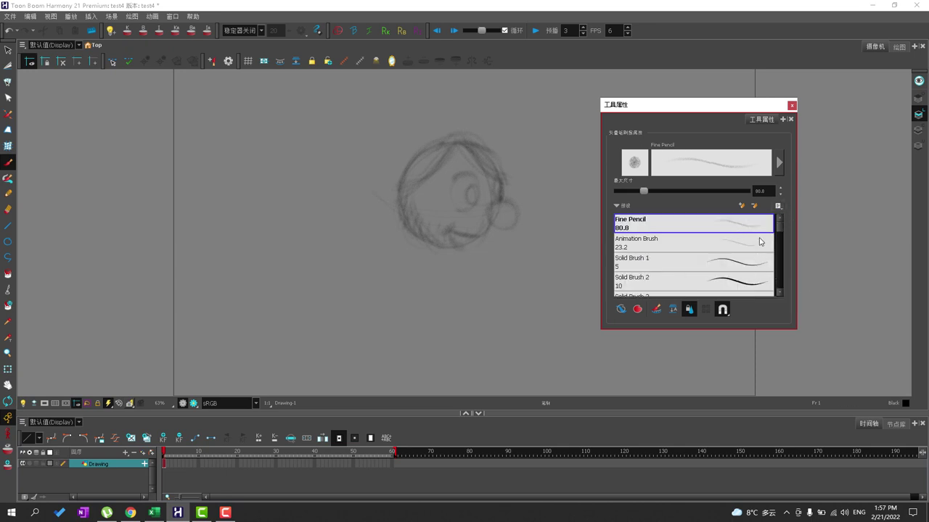
pyautogui.moveTo(780, 226)
pyautogui.mouseDown()
pyautogui.moveTo(778, 289)
pyautogui.moveTo(786, 224)
pyautogui.mouseUp()
# Export all brush presets to the Desktop as an XML file named with the owner's first name plus "default brushes".
pyautogui.click(779, 207)
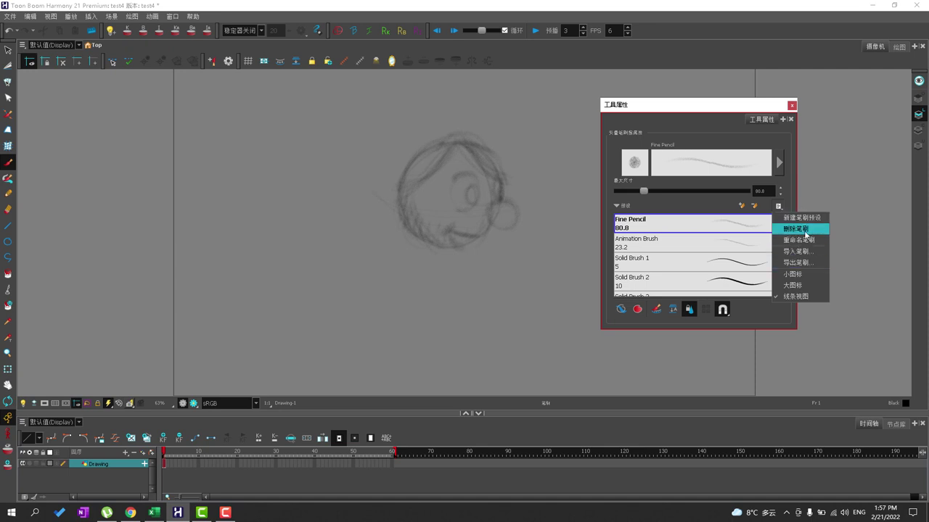
pyautogui.click(805, 262)
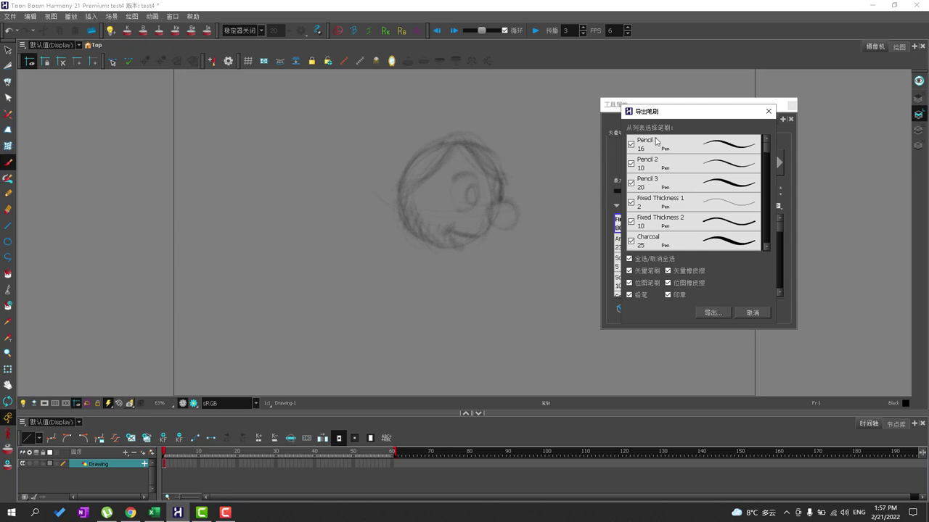
pyautogui.click(707, 314)
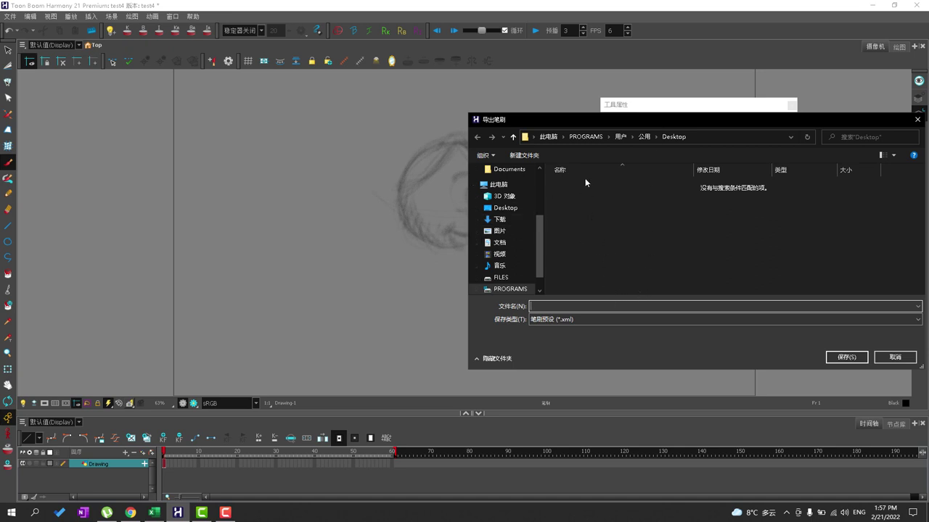
pyautogui.write('tim default brushes.xml')
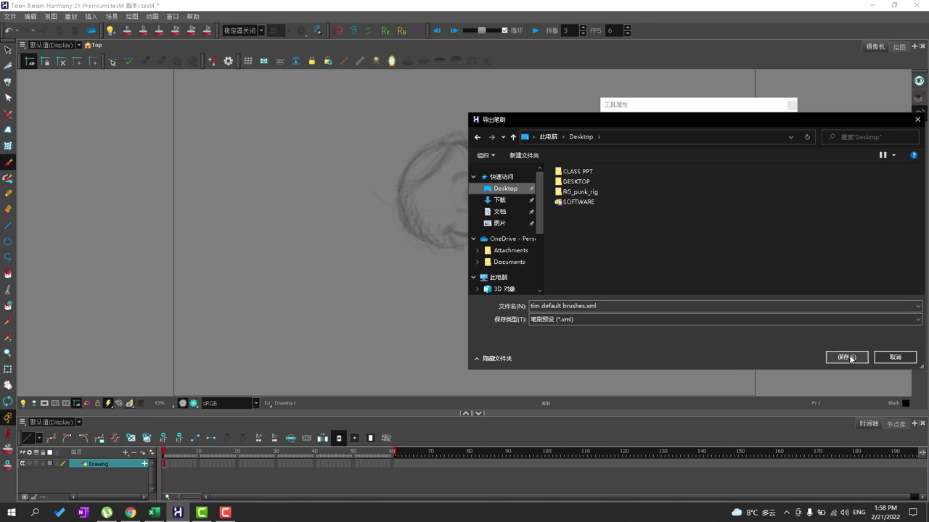
pyautogui.click(846, 357)
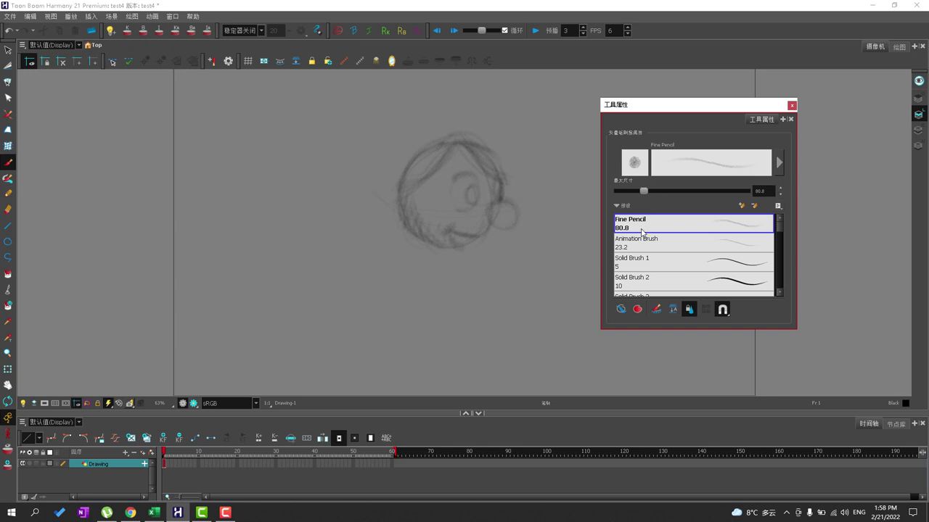
# Try to import all brushes from the exported default brushes XML file on the Desktop.
pyautogui.click(778, 206)
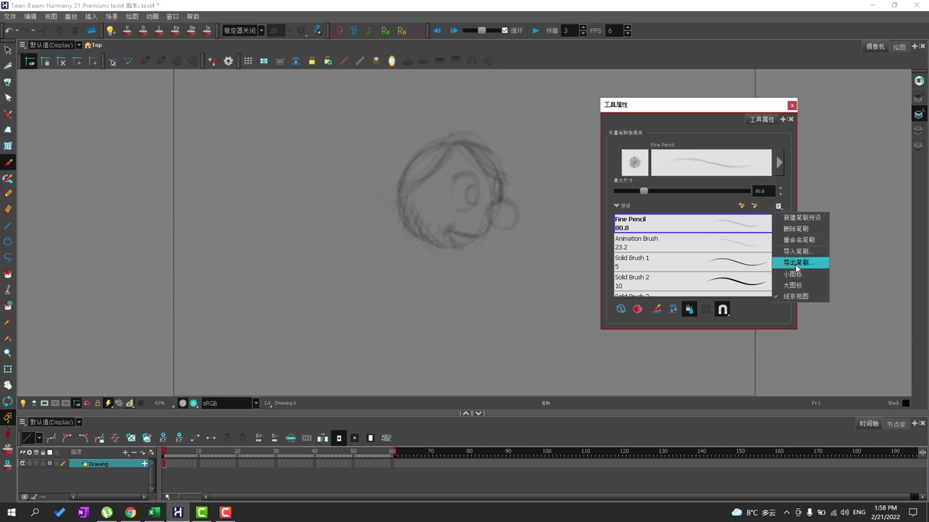
pyautogui.click(796, 251)
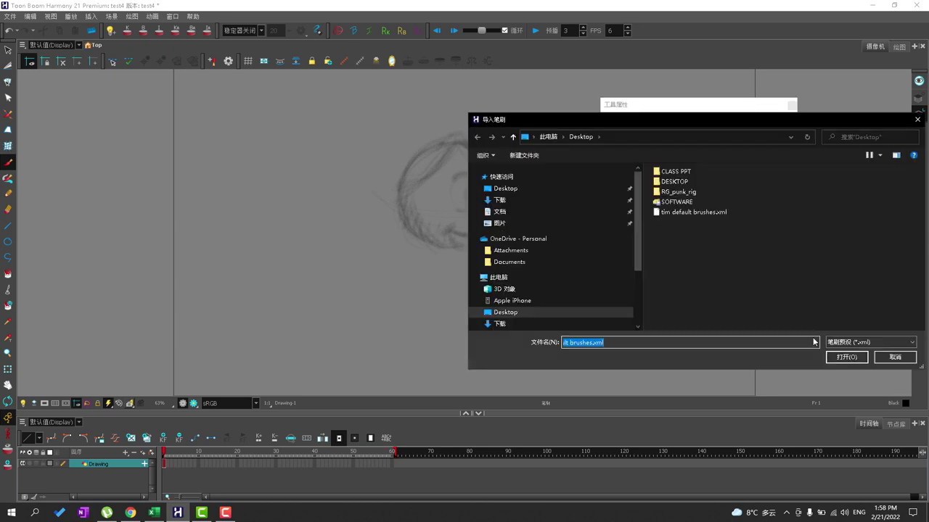
pyautogui.click(714, 214)
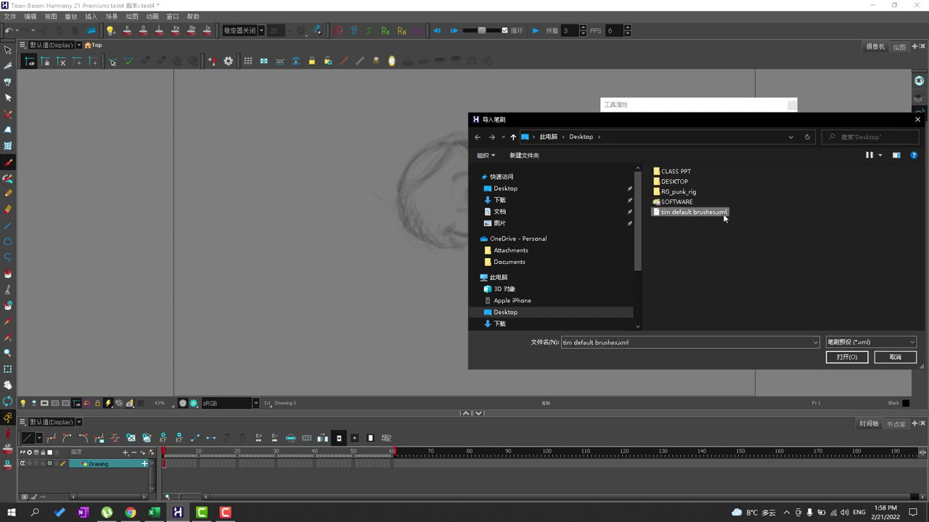
pyautogui.click(863, 357)
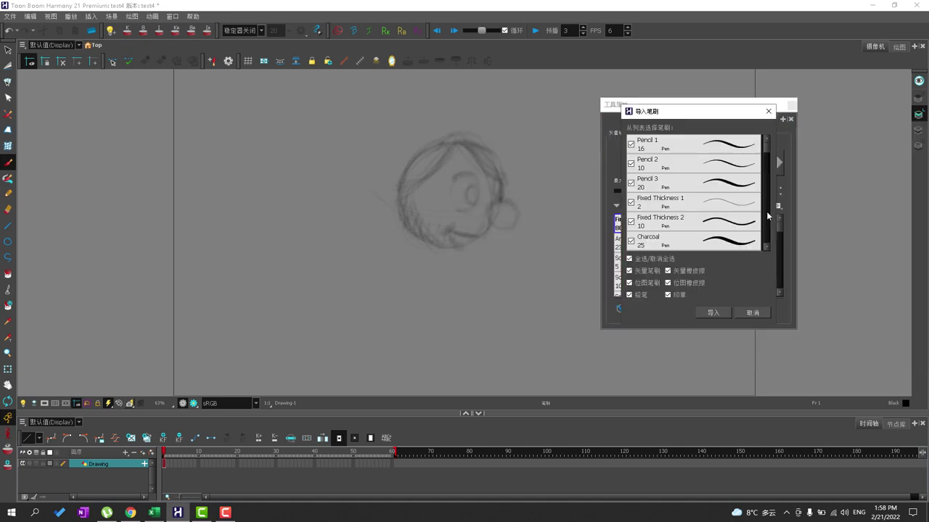
pyautogui.click(713, 313)
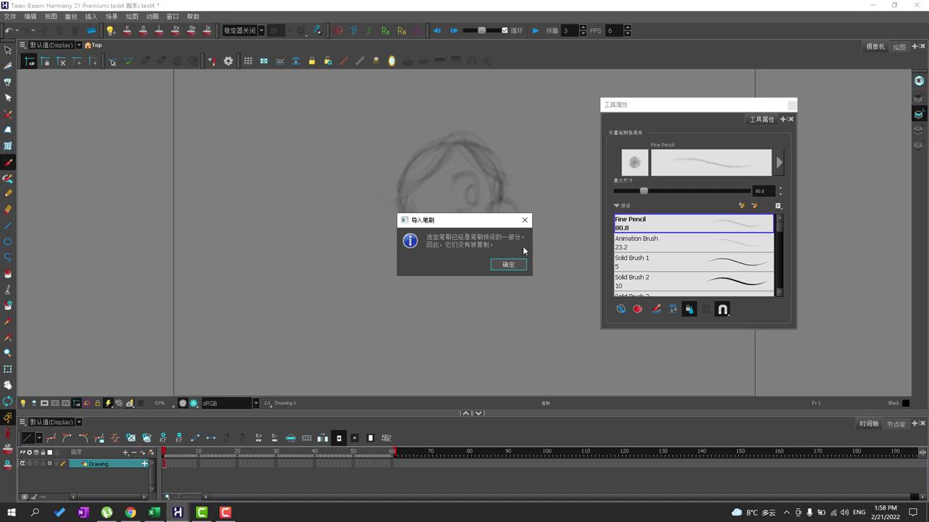
pyautogui.click(504, 263)
# Compare the Animation Brush and Fine Pencil presets, finishing with Fine Pencil selected.
pyautogui.moveTo(779, 225)
pyautogui.mouseDown()
pyautogui.moveTo(778, 290)
pyautogui.moveTo(789, 222)
pyautogui.mouseUp()
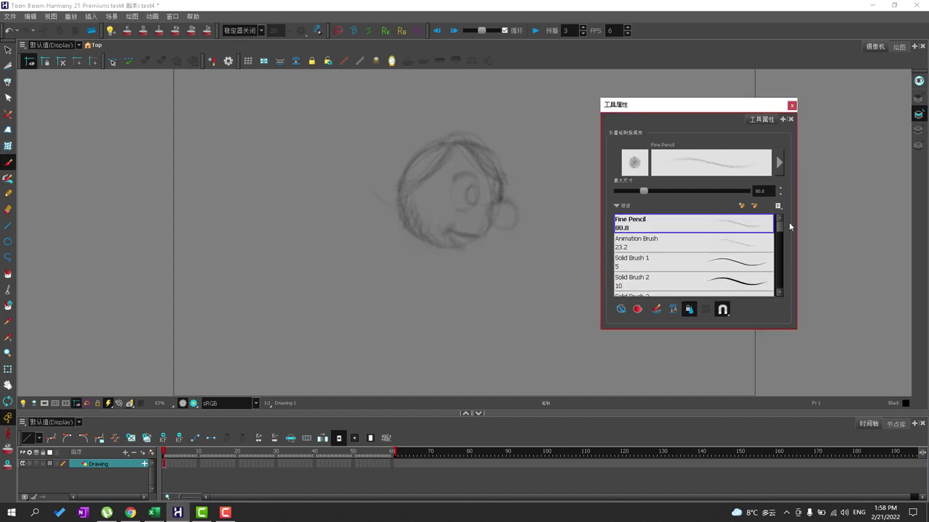
pyautogui.click(671, 243)
pyautogui.click(675, 230)
pyautogui.click(674, 242)
pyautogui.click(674, 229)
# Darken the character's hair and eyebrow, sketch a neck shape below the head, and draw overlapping tilted ovals beside it.
pyautogui.moveTo(410, 184)
pyautogui.mouseDown()
pyautogui.moveTo(409, 158)
pyautogui.moveTo(439, 146)
pyautogui.moveTo(424, 149)
pyautogui.moveTo(405, 180)
pyautogui.moveTo(443, 140)
pyautogui.moveTo(407, 185)
pyautogui.moveTo(442, 140)
pyautogui.moveTo(487, 161)
pyautogui.moveTo(471, 140)
pyautogui.moveTo(455, 139)
pyautogui.moveTo(488, 142)
pyautogui.moveTo(509, 172)
pyautogui.moveTo(467, 137)
pyautogui.moveTo(457, 149)
pyautogui.moveTo(472, 175)
pyautogui.mouseUp()
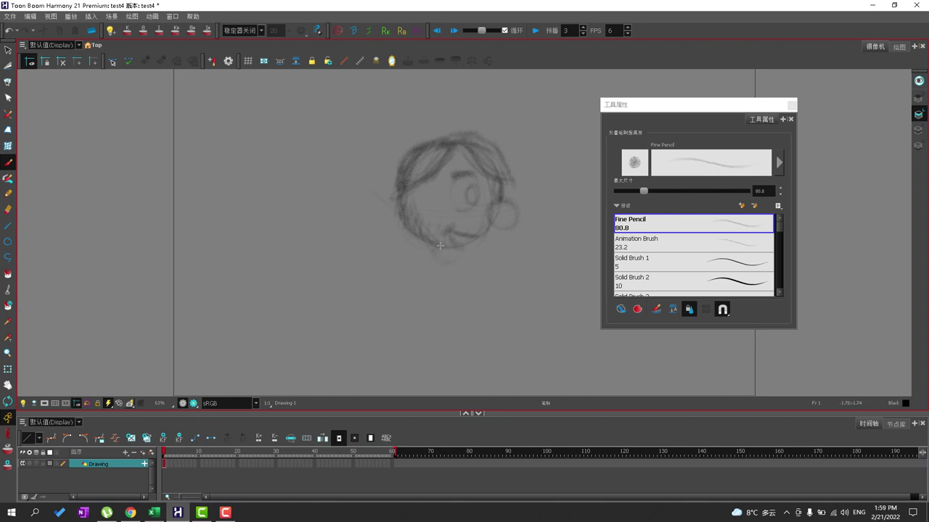
pyautogui.moveTo(439, 246)
pyautogui.mouseDown()
pyautogui.moveTo(463, 249)
pyautogui.moveTo(443, 280)
pyautogui.moveTo(435, 251)
pyautogui.moveTo(449, 283)
pyautogui.moveTo(467, 268)
pyautogui.moveTo(465, 251)
pyautogui.moveTo(469, 268)
pyautogui.moveTo(437, 282)
pyautogui.mouseUp()
pyautogui.moveTo(336, 161)
pyautogui.mouseDown()
pyautogui.moveTo(291, 171)
pyautogui.moveTo(352, 163)
pyautogui.moveTo(319, 280)
pyautogui.moveTo(263, 298)
pyautogui.mouseUp()
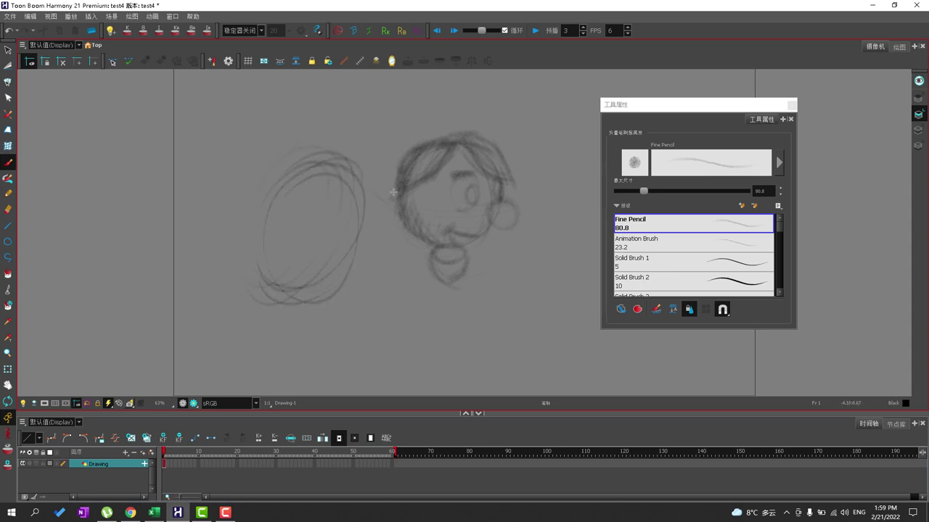
# Raise the Fine Pencil's maximum size to 97.6 and draw broad curved test strokes below the head and beside the hair.
pyautogui.click(641, 222)
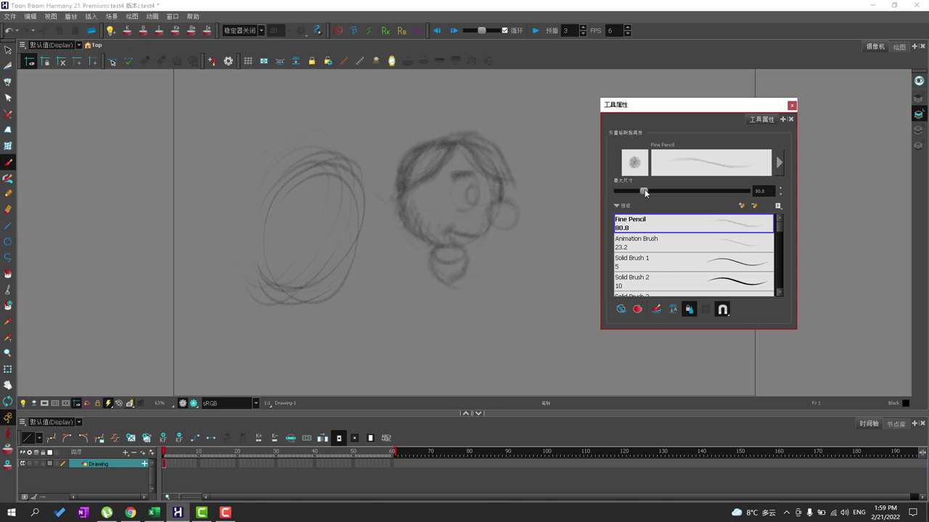
pyautogui.moveTo(644, 189); pyautogui.dragTo(650, 190)
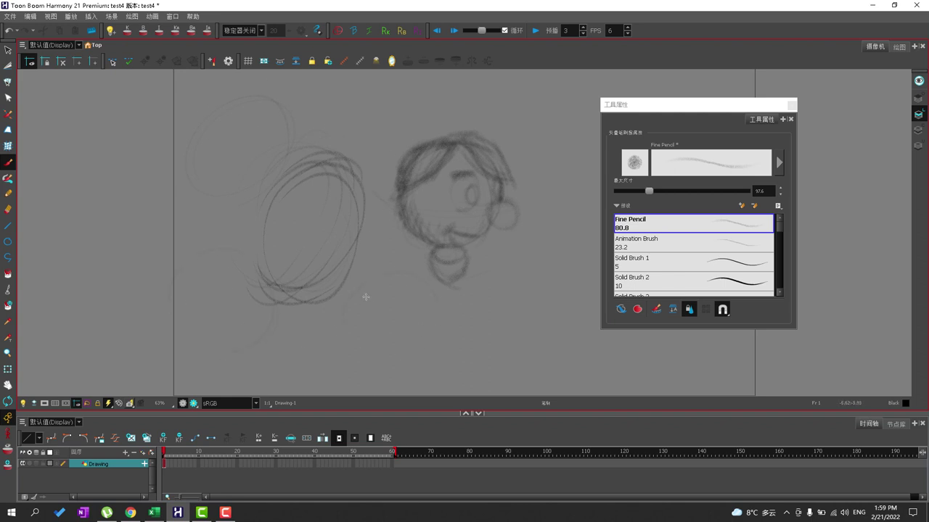
pyautogui.moveTo(361, 286)
pyautogui.mouseDown()
pyautogui.moveTo(403, 328)
pyautogui.moveTo(458, 343)
pyautogui.moveTo(601, 335)
pyautogui.moveTo(605, 346)
pyautogui.moveTo(449, 363)
pyautogui.moveTo(384, 357)
pyautogui.moveTo(307, 318)
pyautogui.moveTo(374, 333)
pyautogui.moveTo(443, 330)
pyautogui.moveTo(498, 307)
pyautogui.mouseUp()
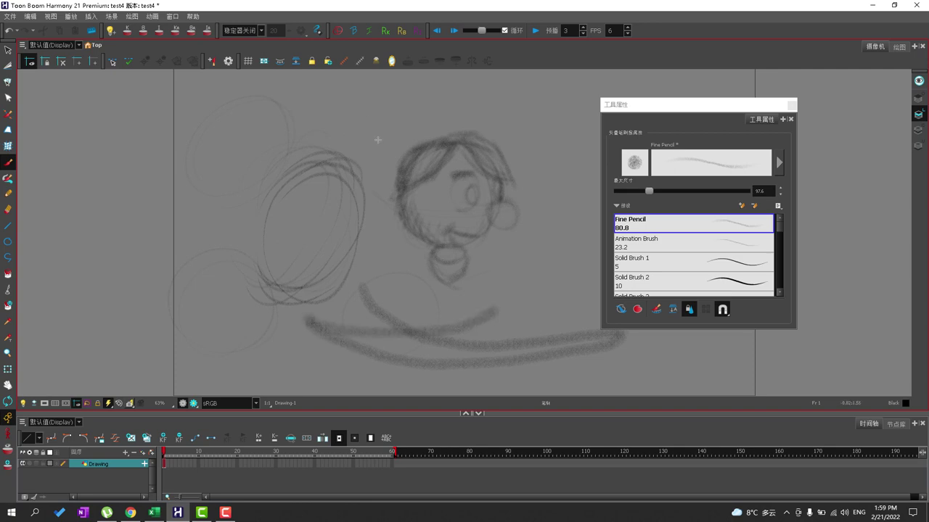
pyautogui.moveTo(368, 101); pyautogui.dragTo(388, 190)
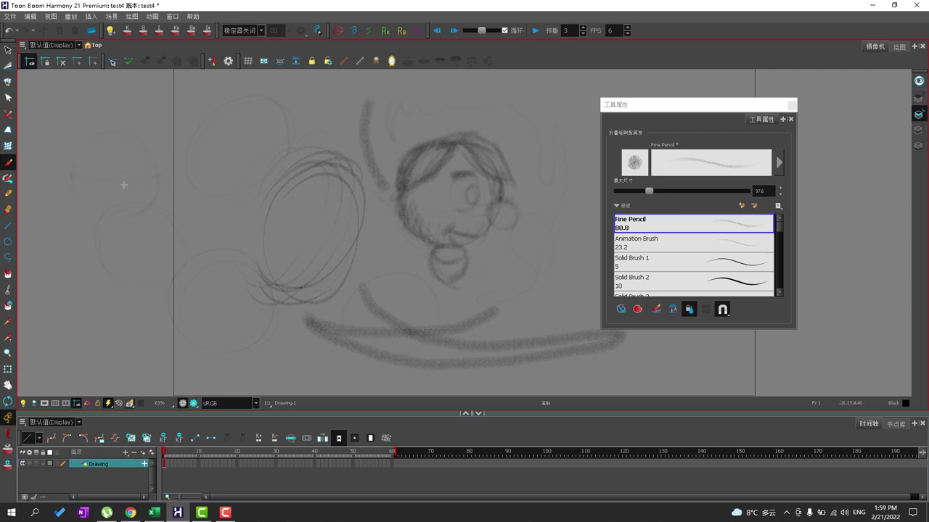
# Draw varied-pressure test strokes, hatching and shading over the light circles around the head with the enlarged Fine Pencil.
pyautogui.moveTo(119, 129); pyautogui.dragTo(132, 221)
pyautogui.moveTo(195, 97)
pyautogui.mouseDown()
pyautogui.moveTo(179, 118)
pyautogui.moveTo(216, 104)
pyautogui.moveTo(187, 154)
pyautogui.moveTo(213, 147)
pyautogui.moveTo(224, 155)
pyautogui.moveTo(244, 140)
pyautogui.mouseUp()
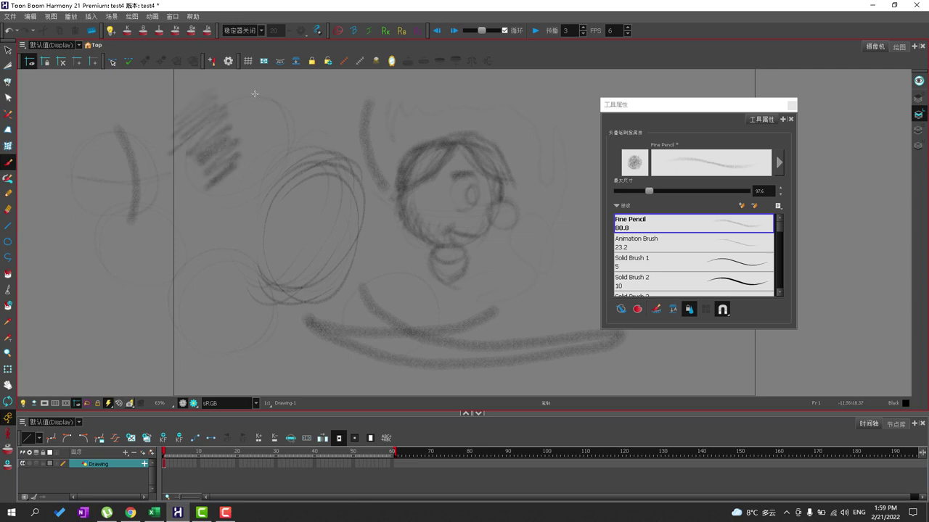
pyautogui.moveTo(273, 92)
pyautogui.mouseDown()
pyautogui.moveTo(262, 101)
pyautogui.moveTo(321, 88)
pyautogui.mouseUp()
pyautogui.moveTo(321, 125); pyautogui.dragTo(357, 168)
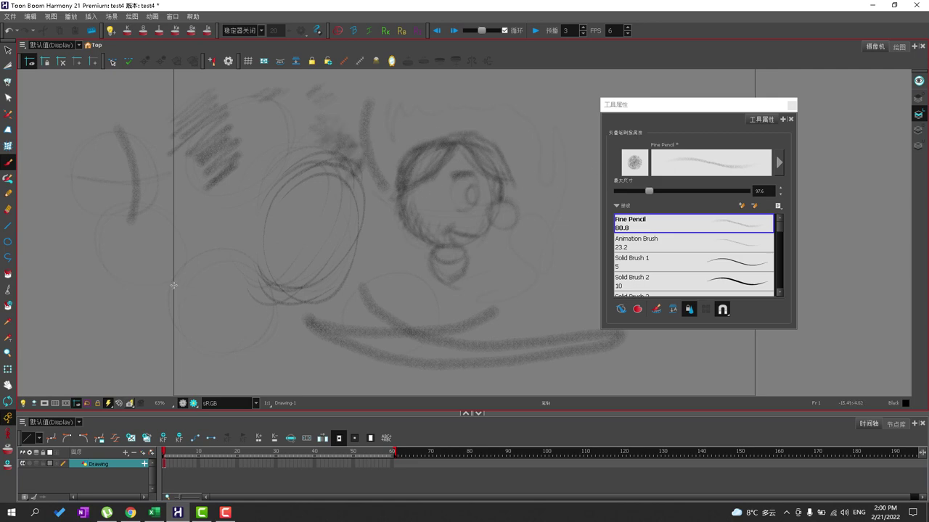
pyautogui.moveTo(184, 264)
pyautogui.mouseDown()
pyautogui.moveTo(191, 305)
pyautogui.moveTo(225, 356)
pyautogui.moveTo(173, 289)
pyautogui.moveTo(184, 288)
pyautogui.mouseUp()
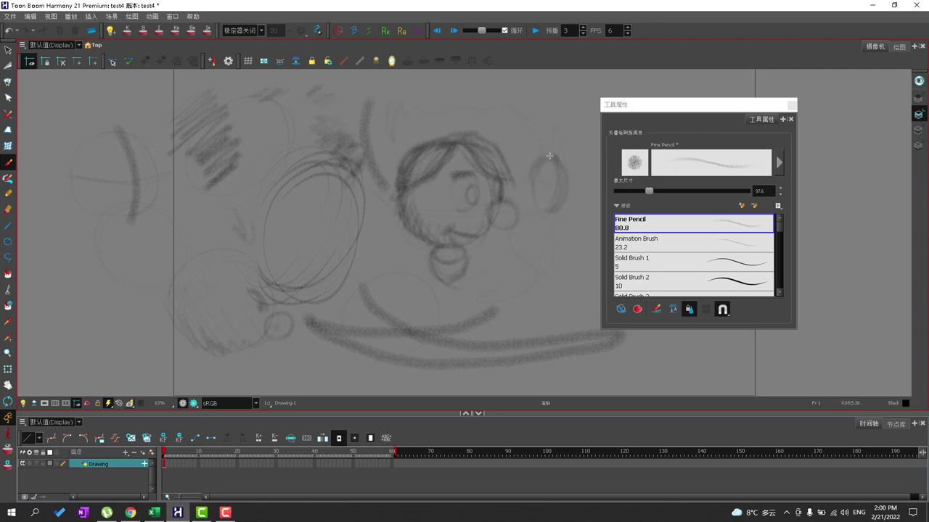
pyautogui.moveTo(560, 152)
pyautogui.mouseDown()
pyautogui.moveTo(572, 174)
pyautogui.moveTo(569, 210)
pyautogui.moveTo(565, 163)
pyautogui.moveTo(562, 217)
pyautogui.moveTo(557, 154)
pyautogui.moveTo(554, 229)
pyautogui.mouseUp()
# Select the Animation Brush preset, move the tool properties window away from the drawing, and draw a short thin arc in the cleared area.
pyautogui.click(690, 240)
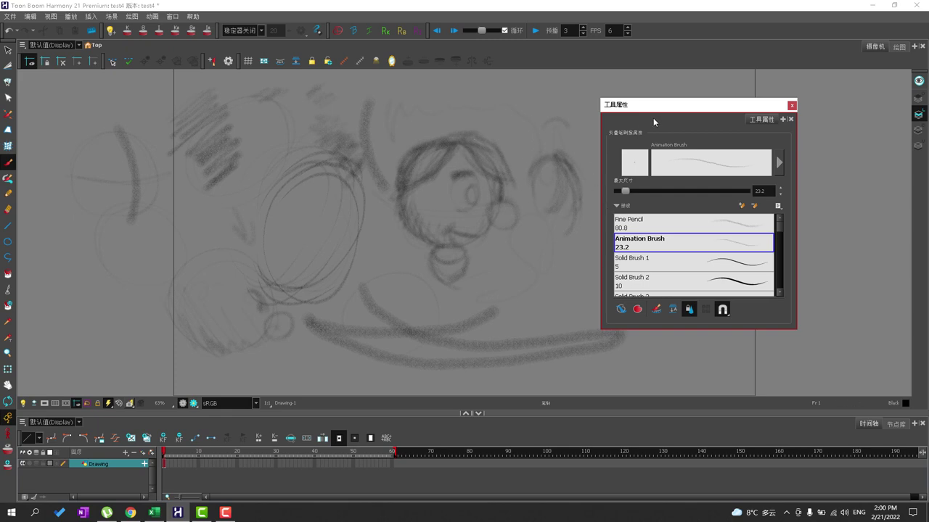
pyautogui.moveTo(653, 117); pyautogui.dragTo(738, 119)
pyautogui.moveTo(613, 130); pyautogui.dragTo(634, 126)
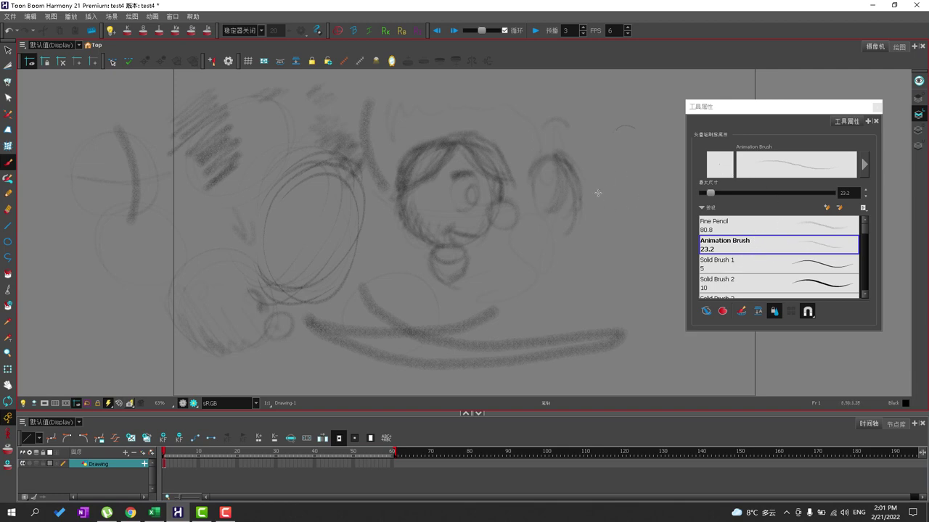
# Draw test circles with face guidelines beside the character's head, alternating between the Animation Brush and Fine Pencil presets.
pyautogui.moveTo(598, 193)
pyautogui.mouseDown()
pyautogui.moveTo(650, 203)
pyautogui.moveTo(603, 186)
pyautogui.mouseUp()
pyautogui.click(728, 230)
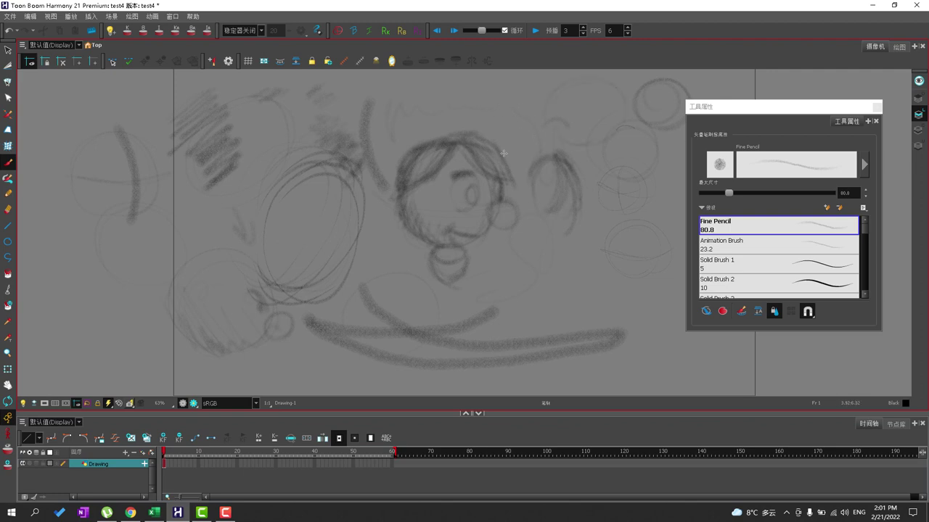
pyautogui.moveTo(593, 292)
pyautogui.mouseDown()
pyautogui.moveTo(575, 256)
pyautogui.moveTo(553, 247)
pyautogui.moveTo(550, 302)
pyautogui.moveTo(580, 290)
pyautogui.moveTo(525, 284)
pyautogui.moveTo(559, 286)
pyautogui.moveTo(573, 303)
pyautogui.moveTo(560, 317)
pyautogui.moveTo(545, 288)
pyautogui.moveTo(582, 278)
pyautogui.mouseUp()
pyautogui.hotkey('ctrl', 'Down')
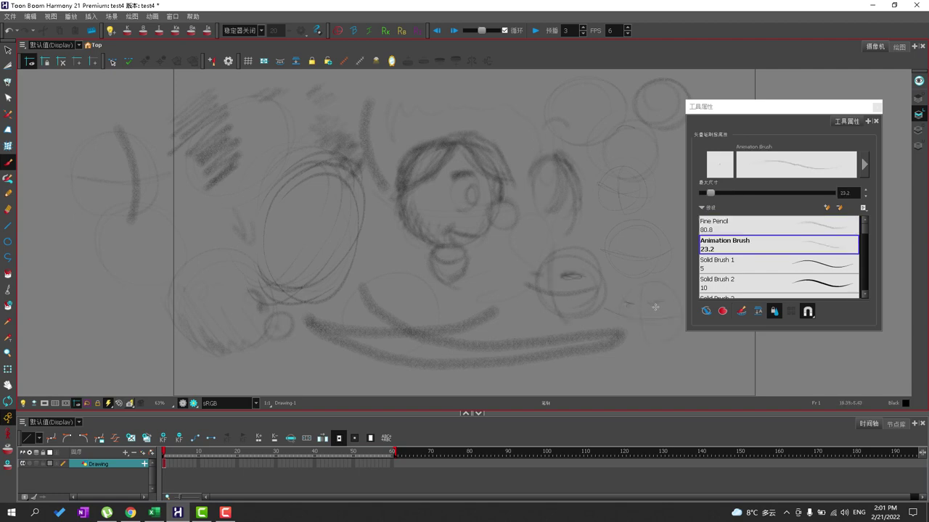
# Reselect the Fine Pencil preset and delete all strokes in the drawing to clear the canvas.
pyautogui.click(739, 231)
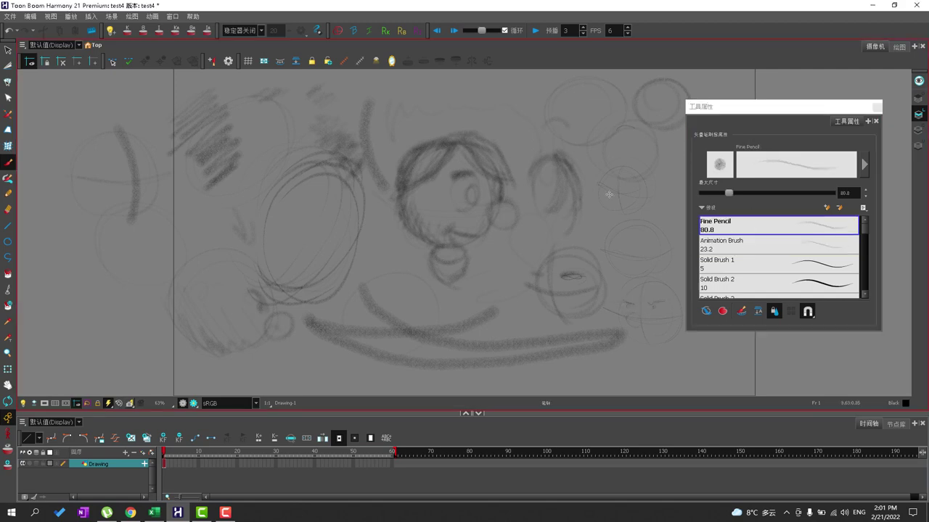
pyautogui.hotkey('ctrl', 'a')
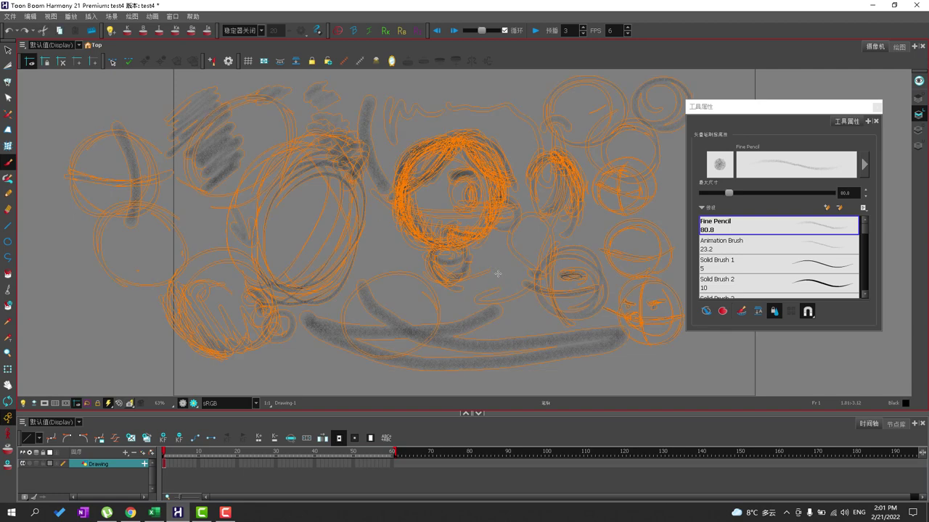
pyautogui.press('Delete')
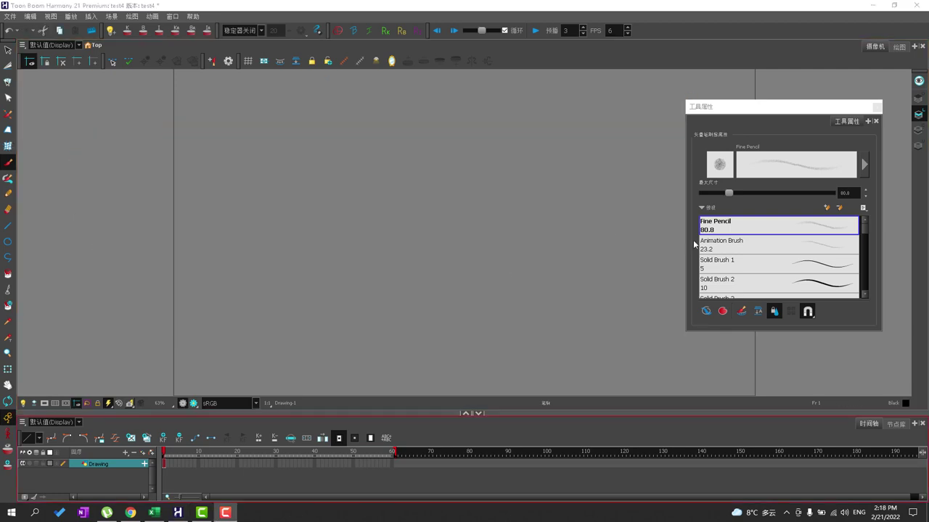
# Open the Fine Pencil's vector brush properties and arrange them beside the tool properties window without overlap.
pyautogui.moveTo(708, 106); pyautogui.dragTo(586, 108)
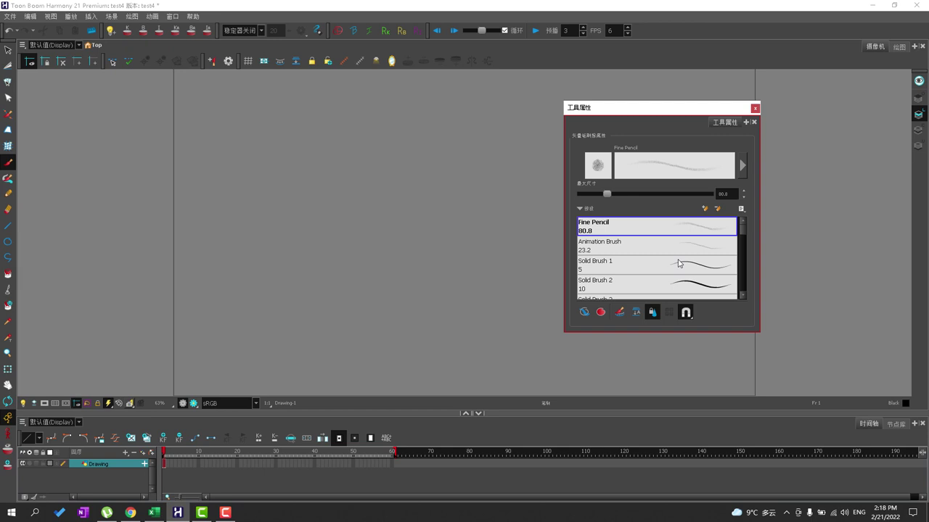
pyautogui.click(598, 165)
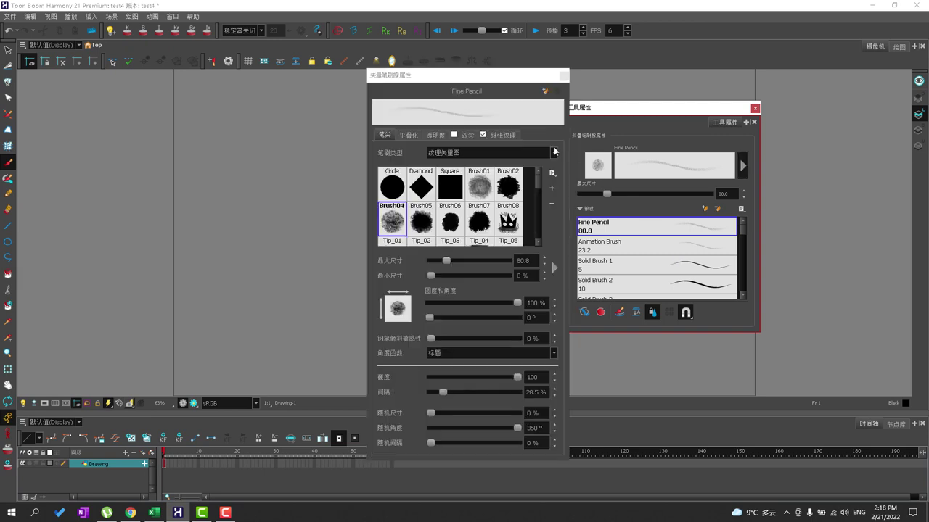
pyautogui.moveTo(473, 77); pyautogui.dragTo(375, 80)
# Compare the Brush01 and Brush04 tips on the Fine Pencil, look through the tip list, and close the brush properties.
pyautogui.click(380, 187)
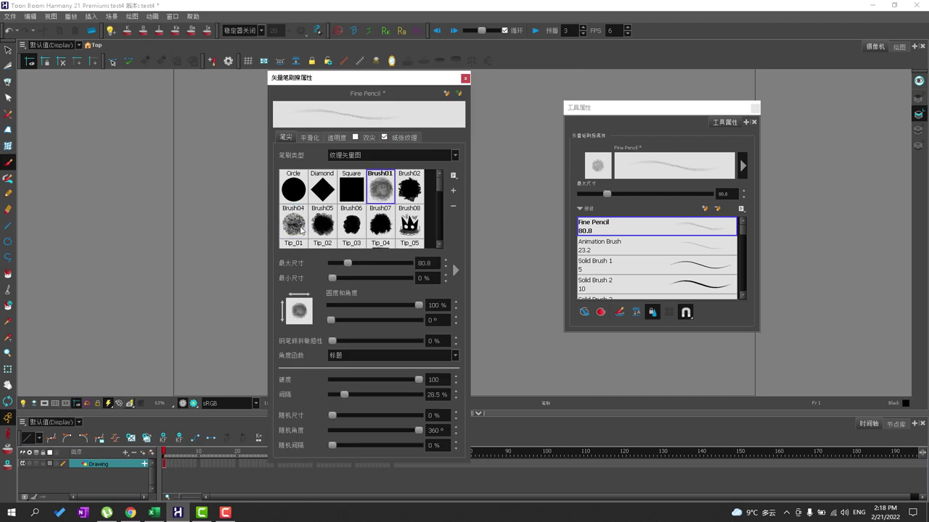
pyautogui.click(301, 228)
pyautogui.scroll(-3, 367, 230)
pyautogui.scroll(5, 367, 231)
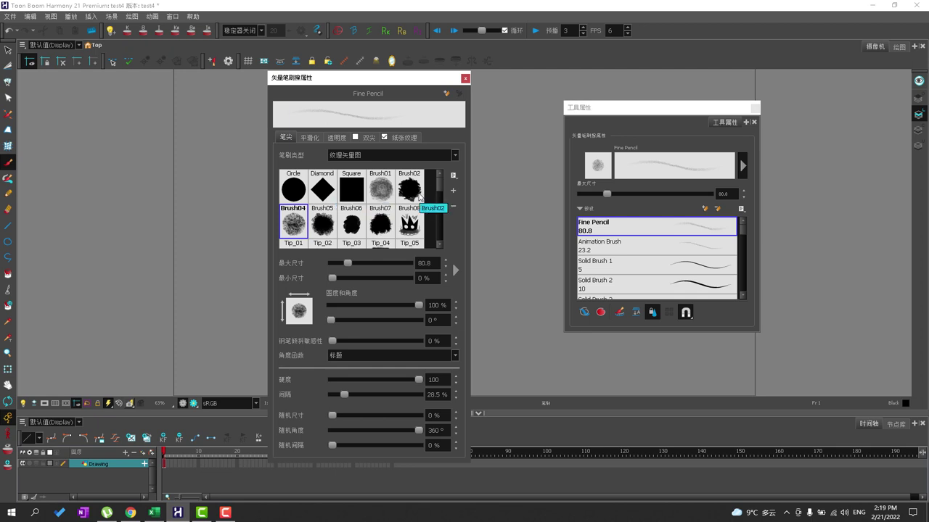
pyautogui.click(465, 78)
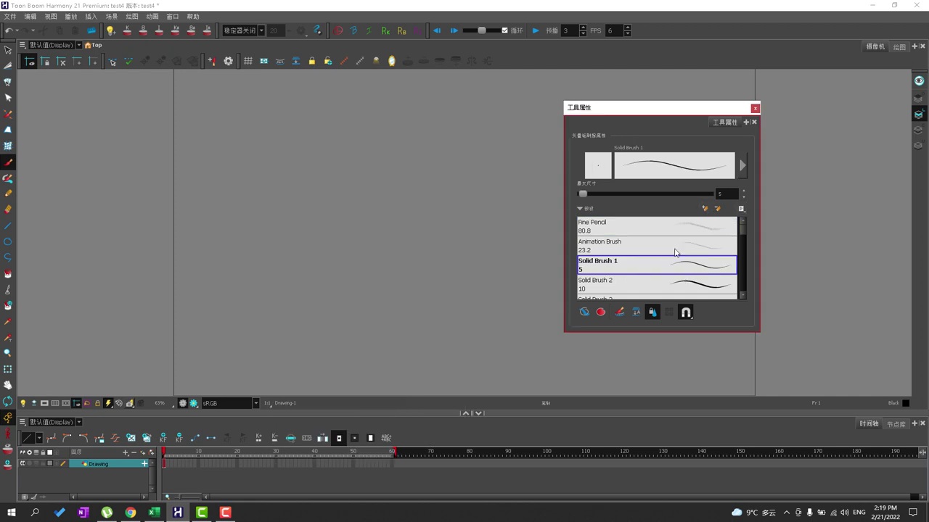
# Create a new brush preset from Solid Brush 1 and name it Fine Pencil Blue.
pyautogui.click(704, 208)
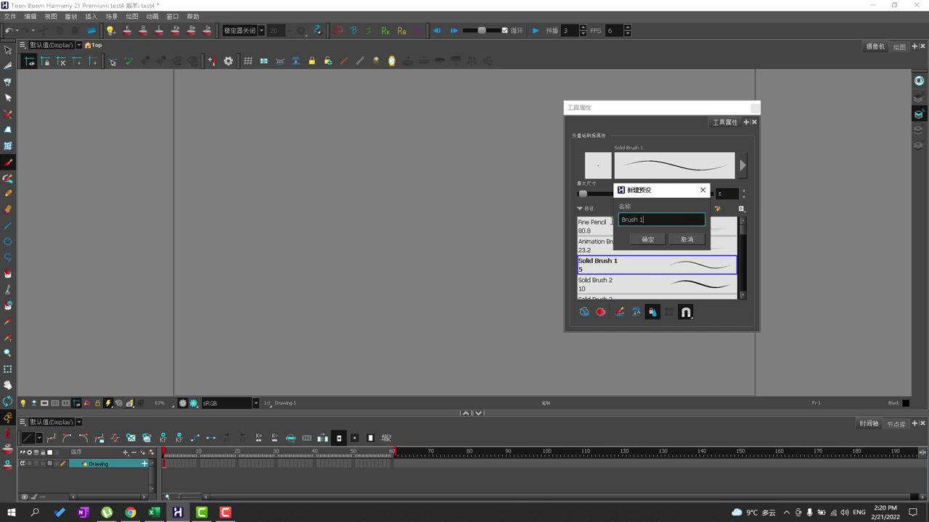
pyautogui.hotkey('ctrl', 'a')
pyautogui.write('New Brush')
pyautogui.press('BackSpace')
pyautogui.press('BackSpace')
pyautogui.press('BackSpace')
pyautogui.press('BackSpace')
pyautogui.press('BackSpace')
pyautogui.press('BackSpace')
pyautogui.press('BackSpace')
pyautogui.press('BackSpace')
pyautogui.press('BackSpace')
pyautogui.write('Fine Pencil Blue')
pyautogui.hotkey('ctrl', 'shift', 'Left')
pyautogui.click(656, 218)
pyautogui.click(655, 246)
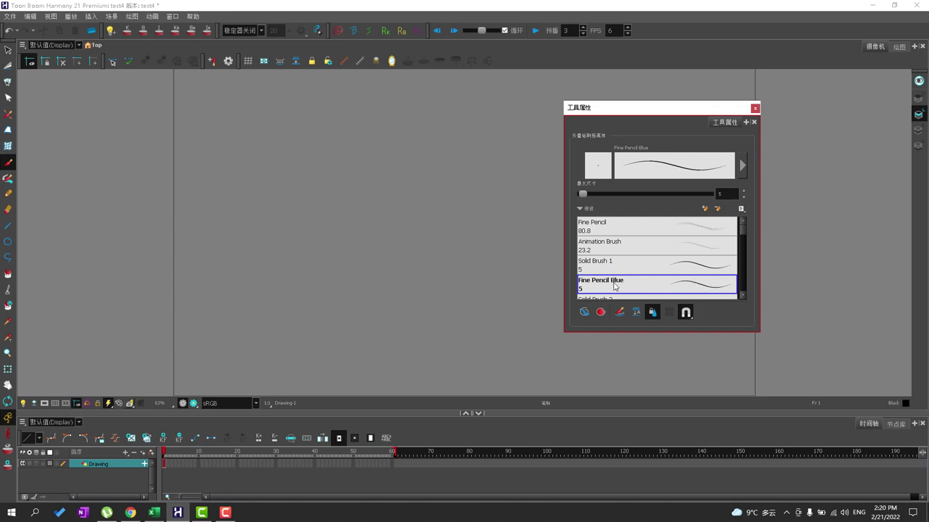
# Reorder the Fine Pencil Blue preset above Solid Brush 1 and delete it from the preset list.
pyautogui.moveTo(613, 287); pyautogui.dragTo(636, 272)
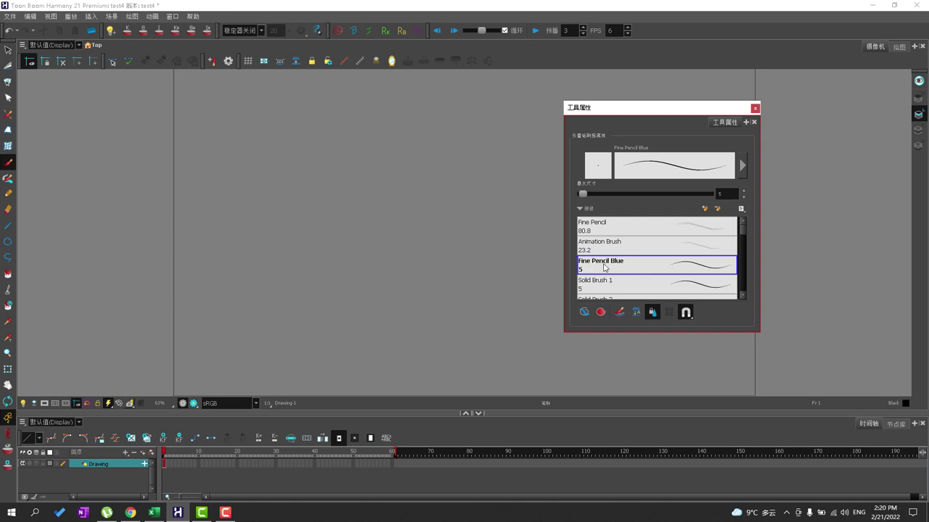
pyautogui.press('Delete')
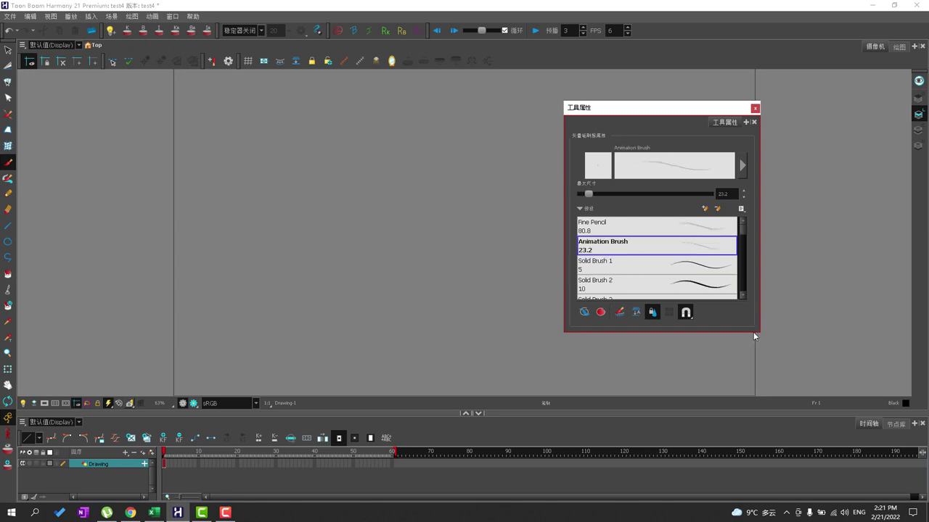
# Make the preset list taller and examine the stroke previews of the Solid Brush presets, Tilt Shading and the other presets.
pyautogui.moveTo(746, 332); pyautogui.dragTo(747, 367)
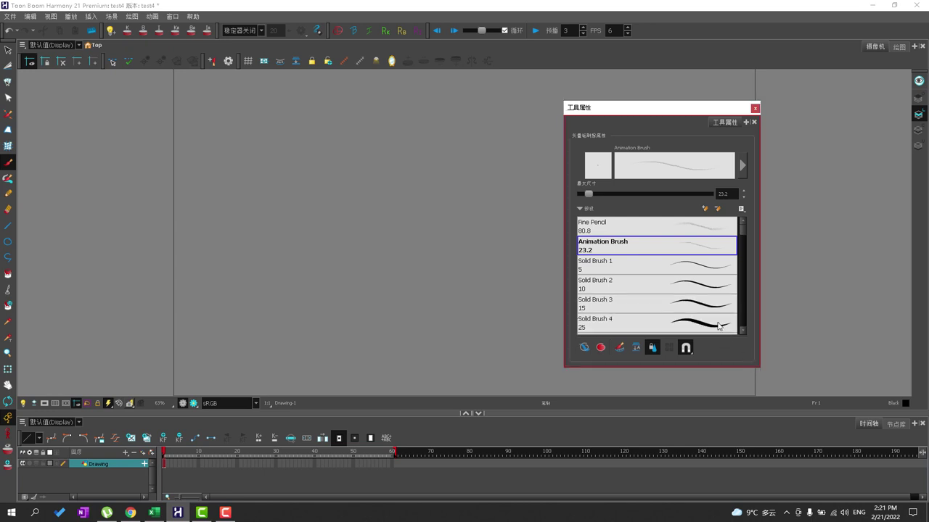
pyautogui.click(616, 268)
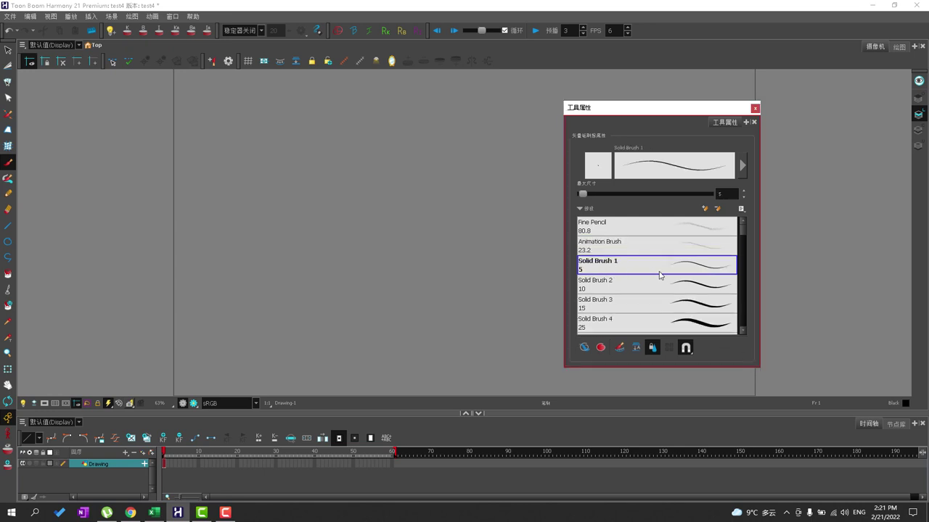
pyautogui.click(599, 290)
pyautogui.scroll(-1, 609, 294)
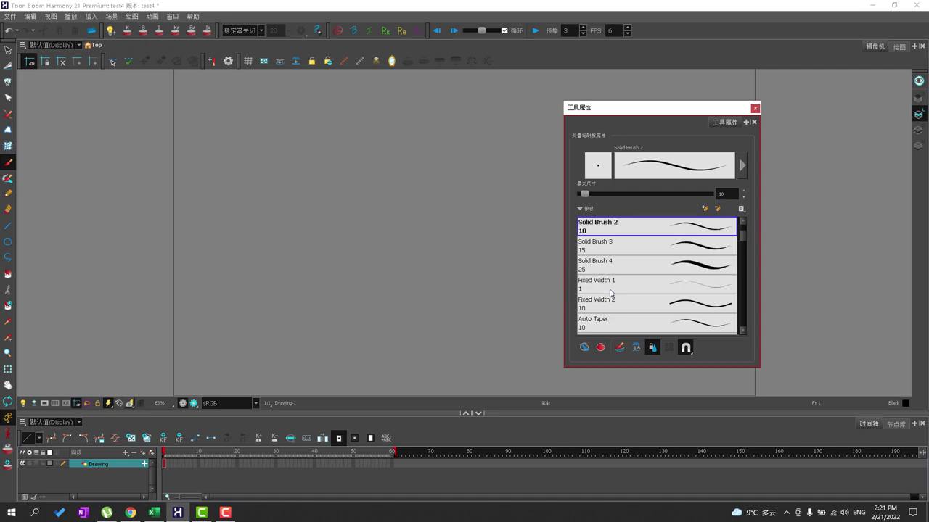
pyautogui.scroll(1, 610, 294)
pyautogui.click(600, 271)
pyautogui.click(610, 286)
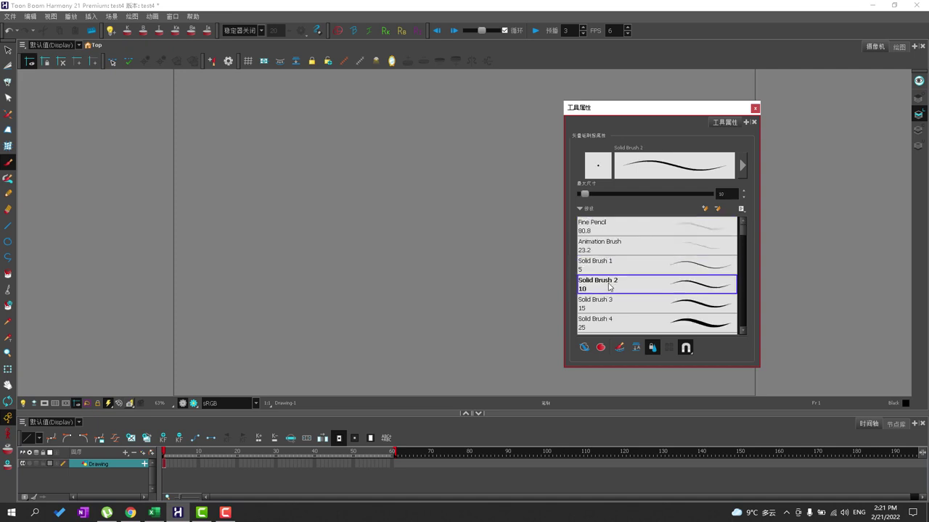
pyautogui.click(611, 301)
pyautogui.scroll(-5, 620, 285)
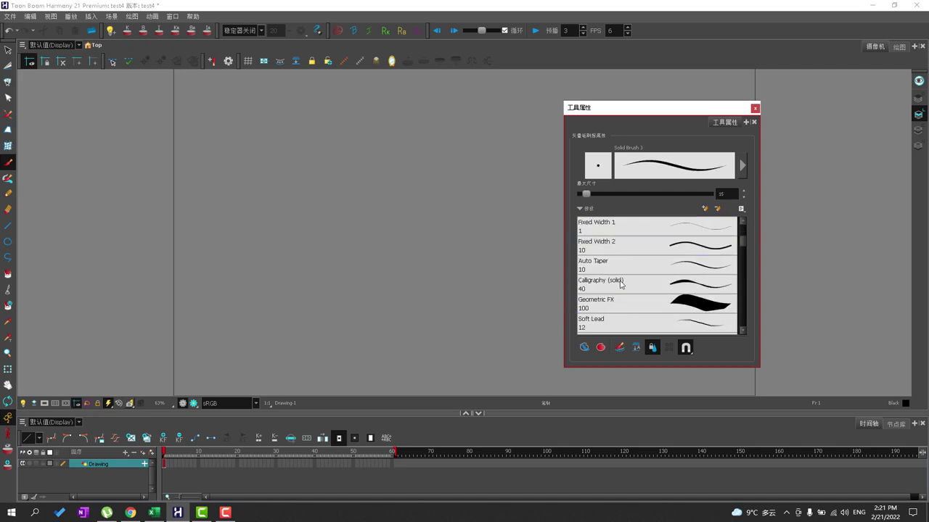
pyautogui.click(617, 290)
pyautogui.scroll(-2, 602, 289)
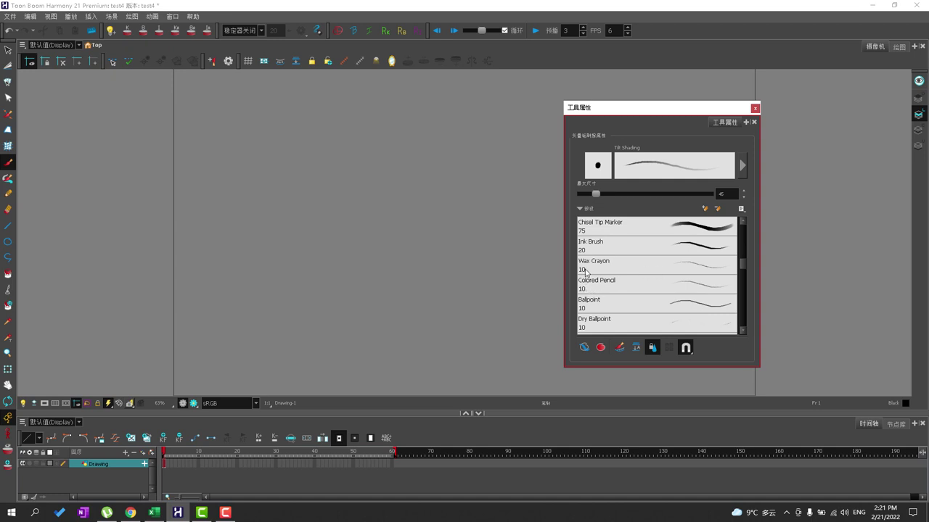
# Choose the Colored Pencil preset and sketch overlapping test circles and short hatching strokes on the canvas.
pyautogui.click(632, 282)
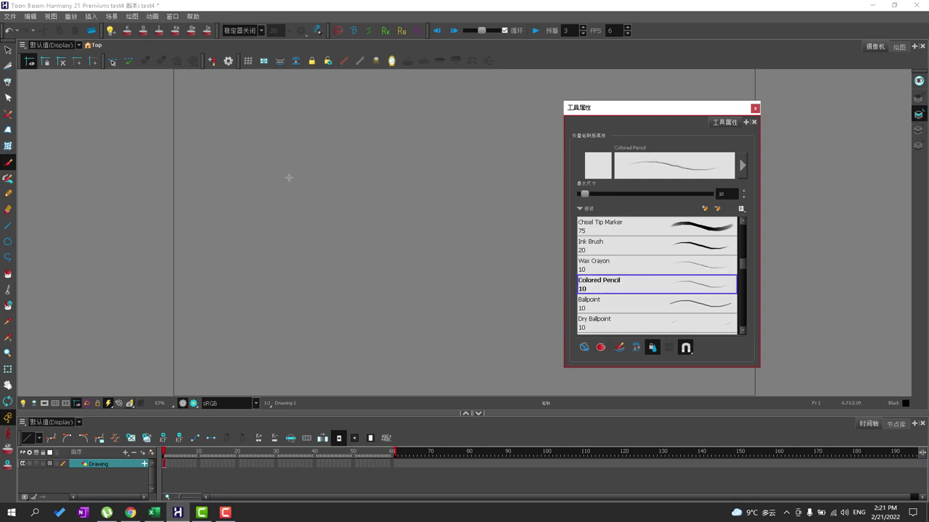
pyautogui.moveTo(348, 193)
pyautogui.mouseDown()
pyautogui.moveTo(413, 271)
pyautogui.moveTo(363, 191)
pyautogui.mouseUp()
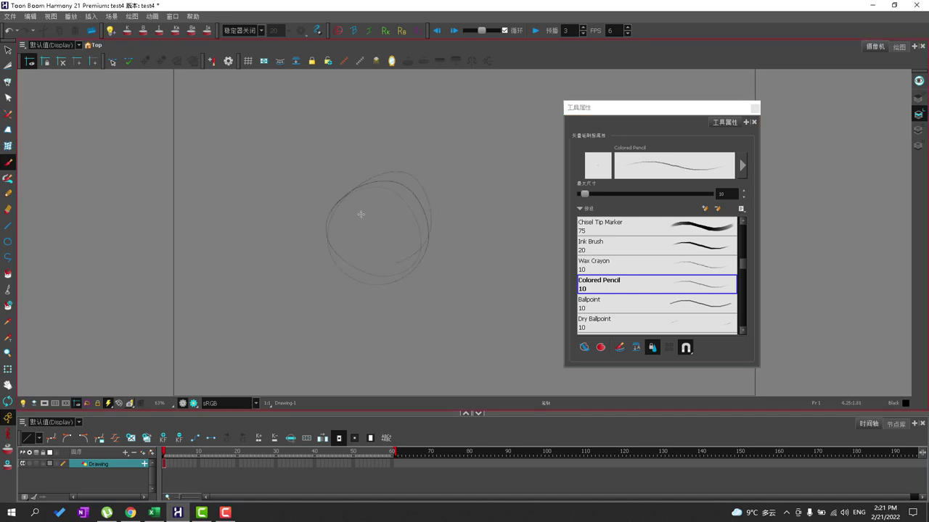
pyautogui.moveTo(512, 156)
pyautogui.mouseDown()
pyautogui.moveTo(485, 163)
pyautogui.moveTo(508, 159)
pyautogui.moveTo(490, 160)
pyautogui.moveTo(499, 171)
pyautogui.moveTo(483, 184)
pyautogui.moveTo(501, 181)
pyautogui.moveTo(460, 184)
pyautogui.moveTo(485, 171)
pyautogui.moveTo(470, 130)
pyautogui.moveTo(446, 121)
pyautogui.moveTo(386, 155)
pyautogui.moveTo(337, 131)
pyautogui.moveTo(360, 152)
pyautogui.mouseUp()
# Save the Colored Pencil as a new preset named Animation Pencil Blue and move it up the list to just below Animation Brush.
pyautogui.click(703, 209)
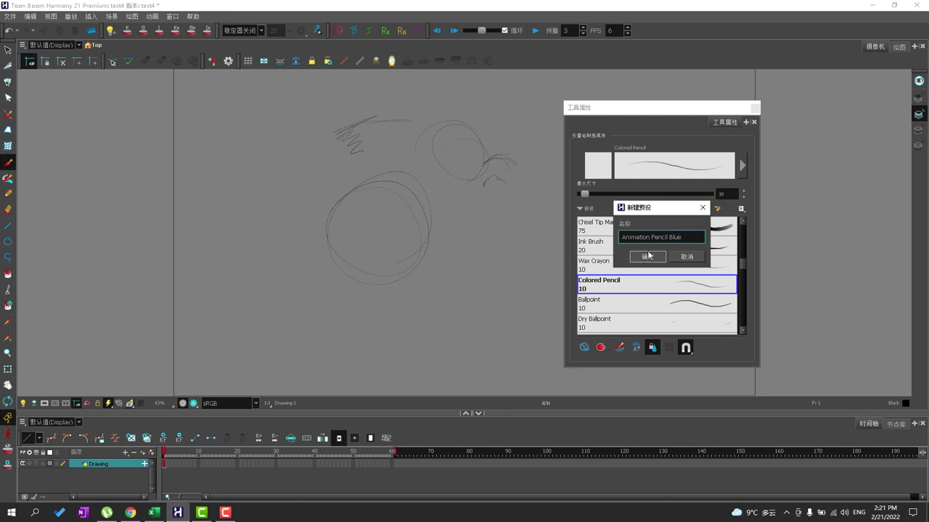
pyautogui.click(667, 231)
pyautogui.click(658, 253)
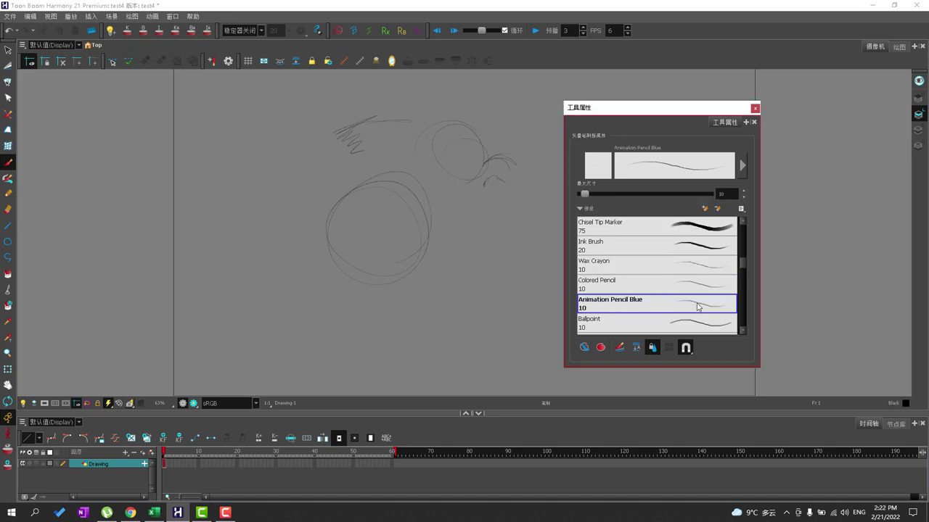
pyautogui.moveTo(635, 308)
pyautogui.mouseDown()
pyautogui.moveTo(631, 210)
pyautogui.moveTo(632, 227)
pyautogui.mouseUp()
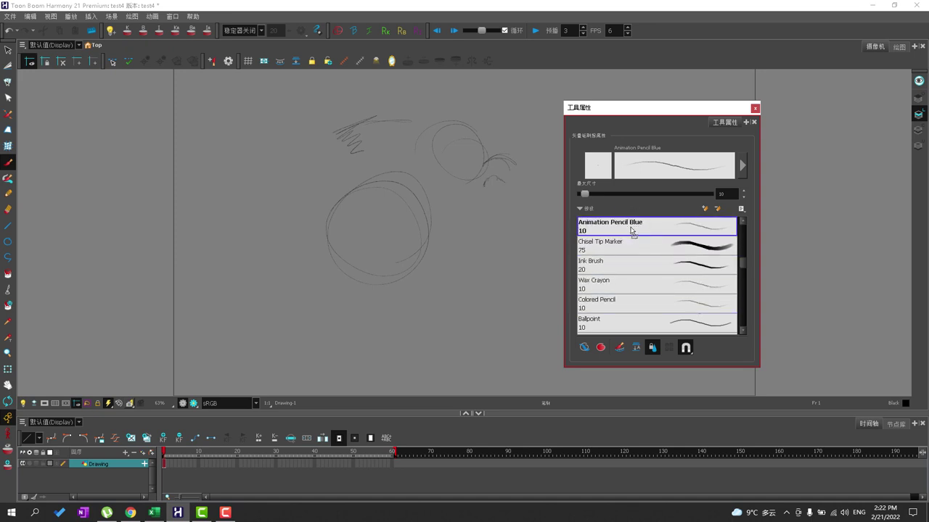
pyautogui.scroll(2, 628, 243)
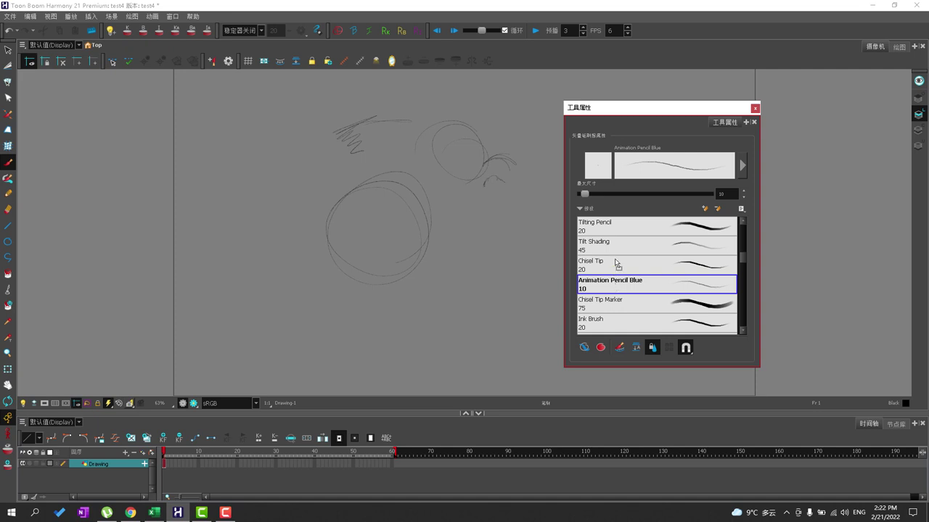
# Open the Animation Pencil Blue brush properties, compare the Brush01 and Brush04 tips, and apply Brush01.
pyautogui.click(597, 172)
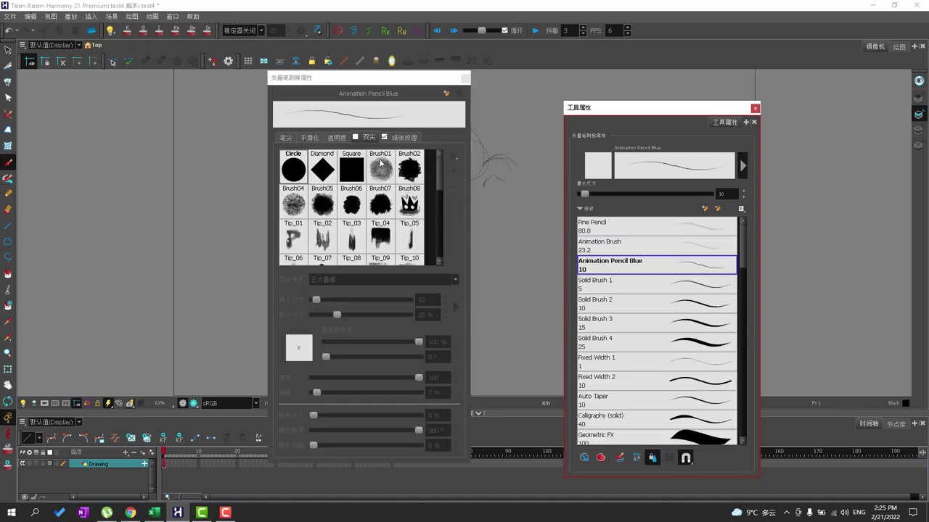
pyautogui.click(379, 164)
pyautogui.click(286, 138)
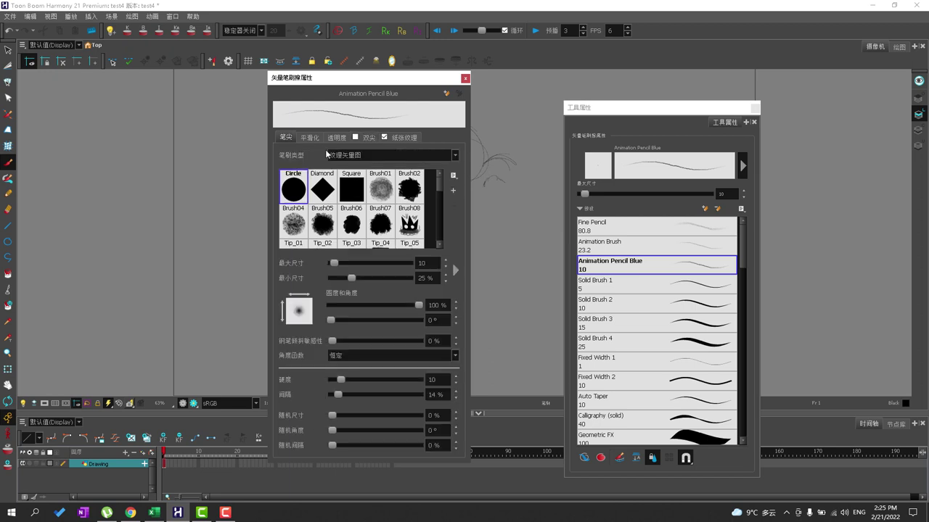
pyautogui.click(383, 192)
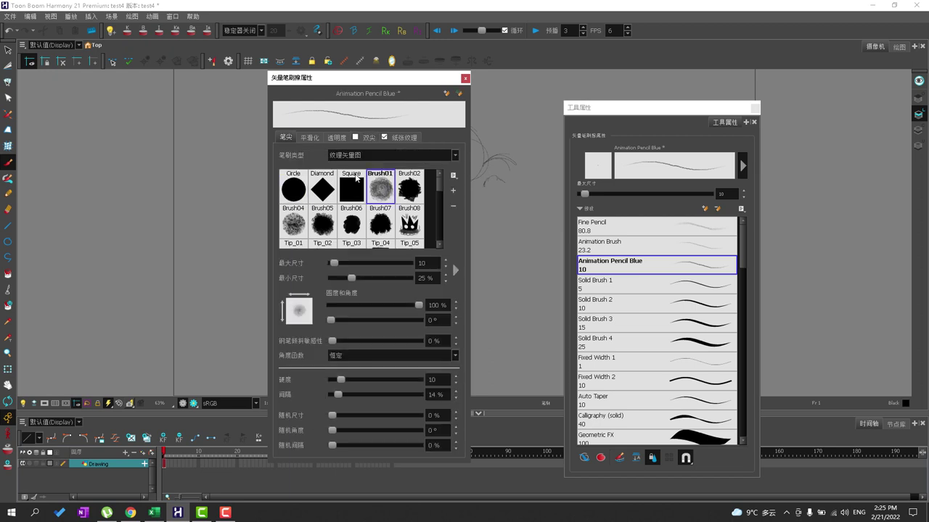
pyautogui.click(295, 228)
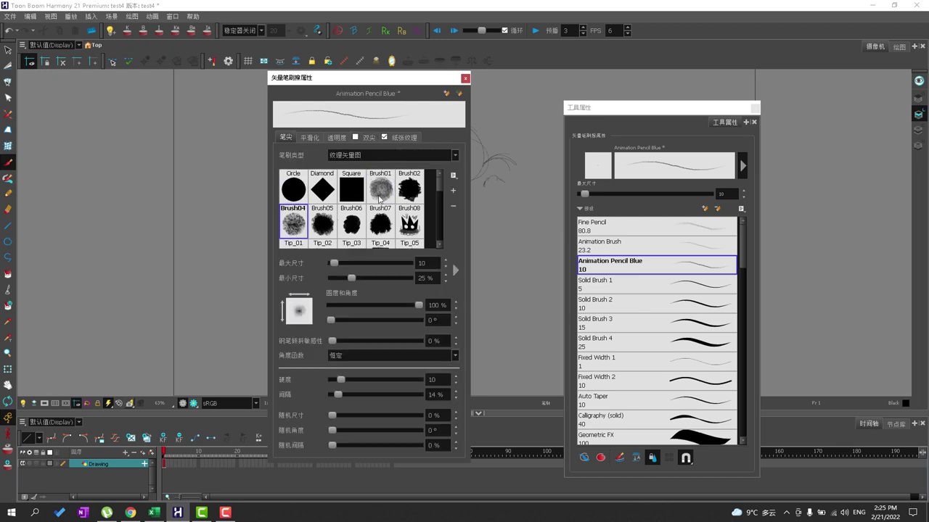
pyautogui.click(381, 197)
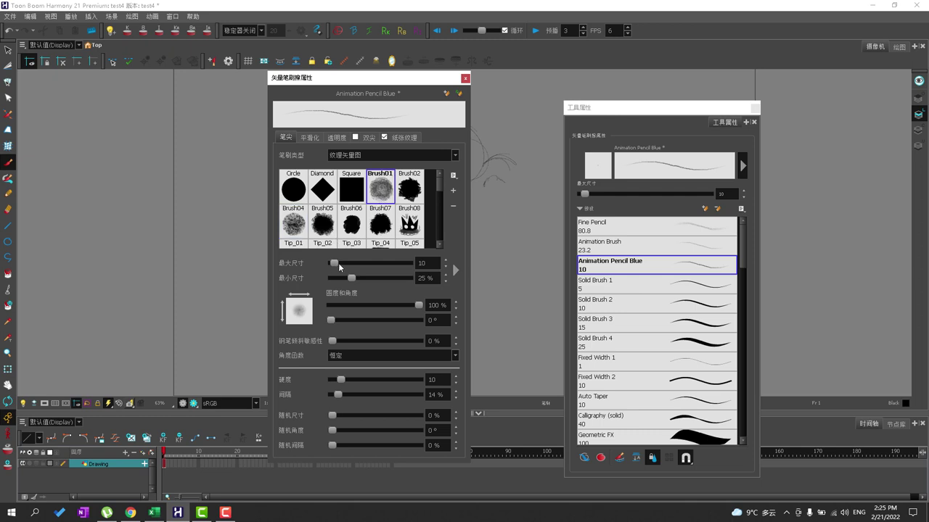
# Set the Animation Pencil Blue's maximum size to 60, compare the Brush01, Brush04 and Brush05 tips, and apply Brush04.
pyautogui.moveTo(339, 265); pyautogui.dragTo(348, 266)
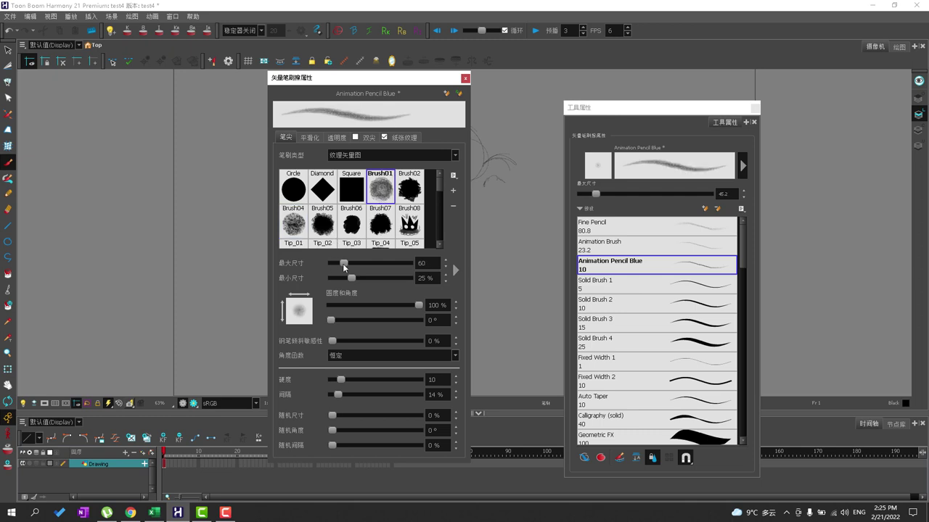
pyautogui.click(300, 232)
pyautogui.click(377, 195)
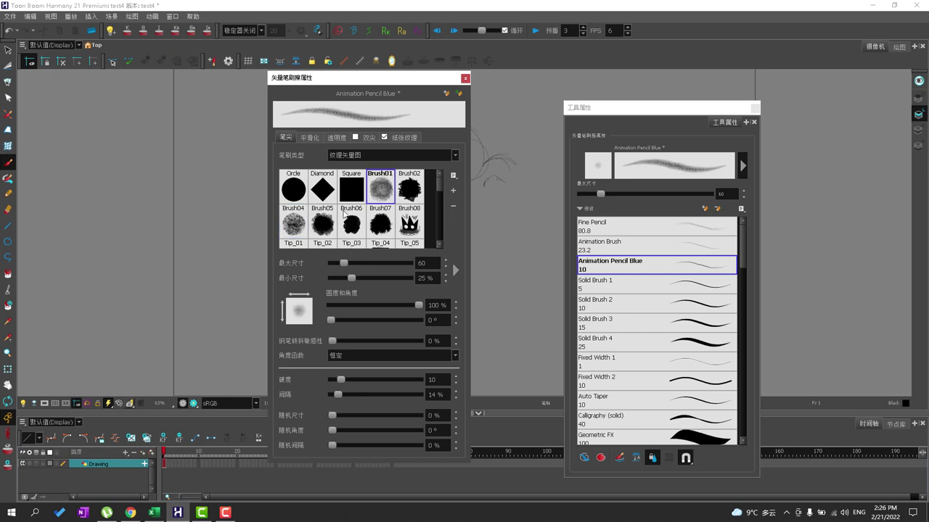
pyautogui.click(291, 226)
pyautogui.click(322, 223)
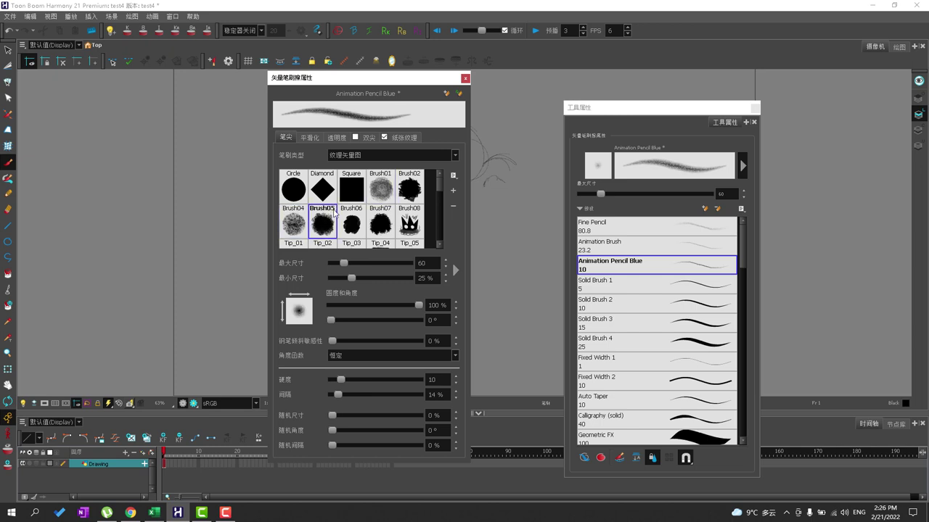
pyautogui.click(383, 190)
pyautogui.click(291, 232)
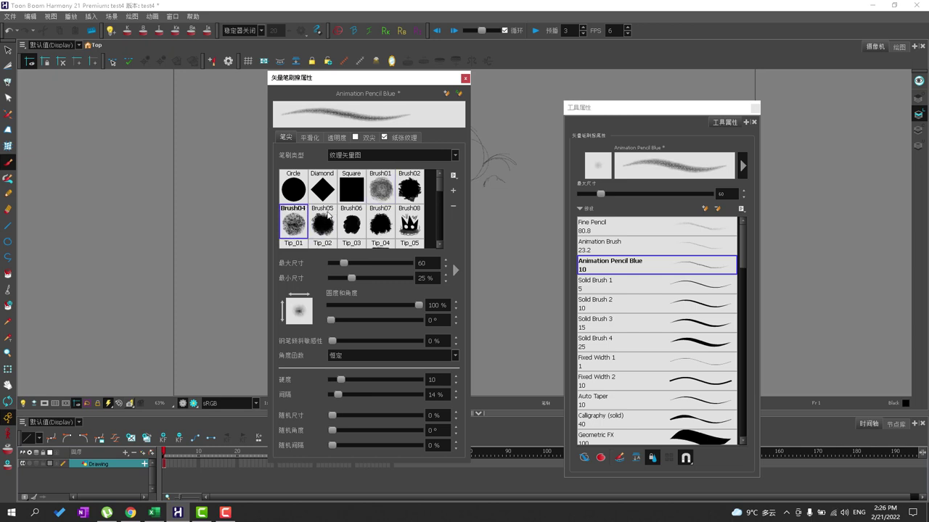
# Compare the Brush01, Brush08 and Brush02 tips on the Animation Pencil Blue, and reapply Brush04.
pyautogui.click(386, 193)
pyautogui.click(411, 222)
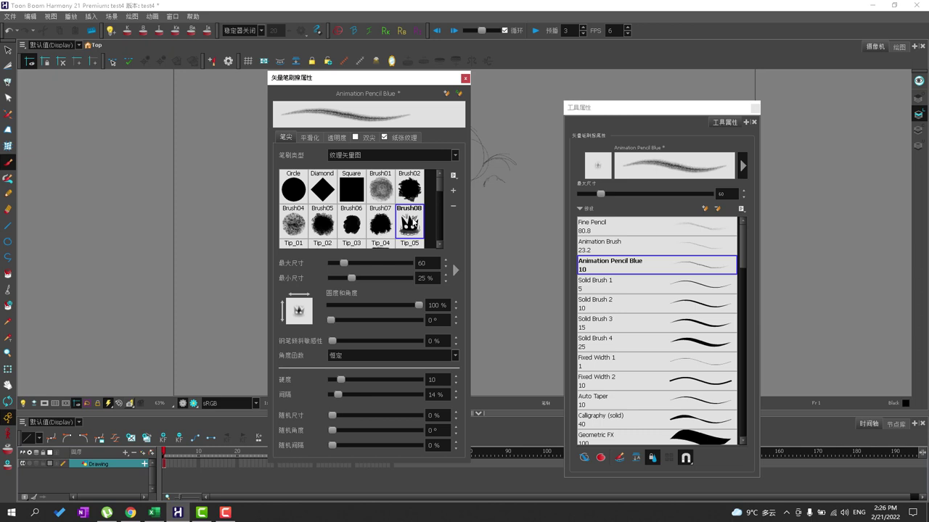
pyautogui.click(403, 199)
pyautogui.click(383, 193)
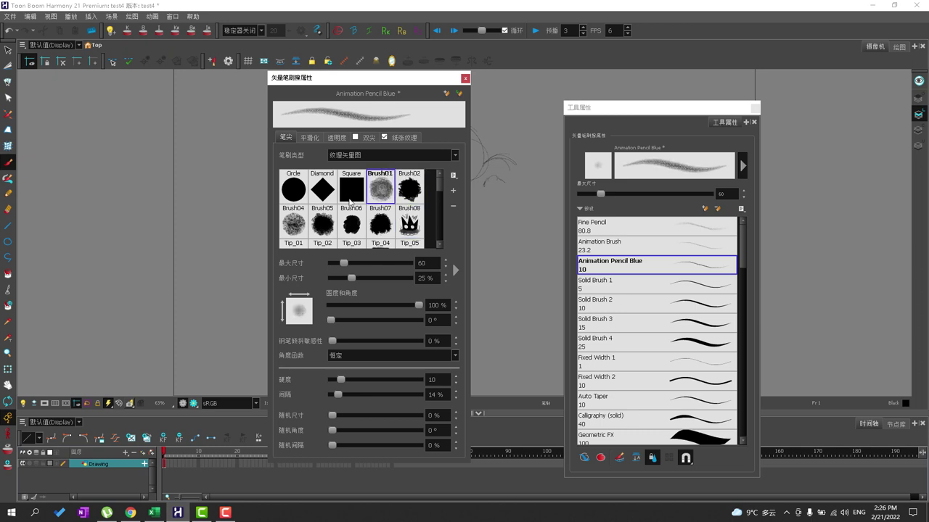
pyautogui.click(407, 200)
pyautogui.click(381, 192)
pyautogui.click(303, 224)
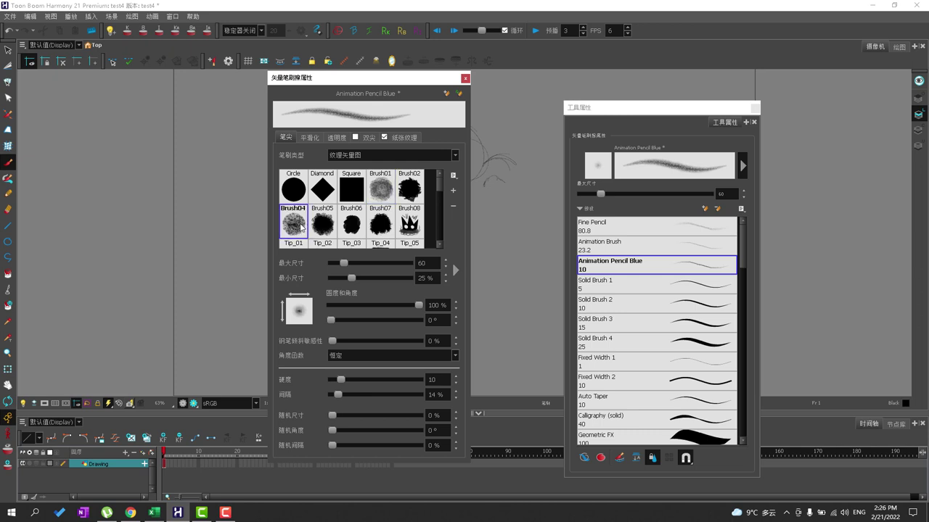
# Compare the Tip_09, Tip_07 and Brush01 tips with Tip_16, and apply Tip_16 to the Animation Pencil Blue.
pyautogui.scroll(-3, 301, 227)
pyautogui.click(355, 219)
pyautogui.click(377, 215)
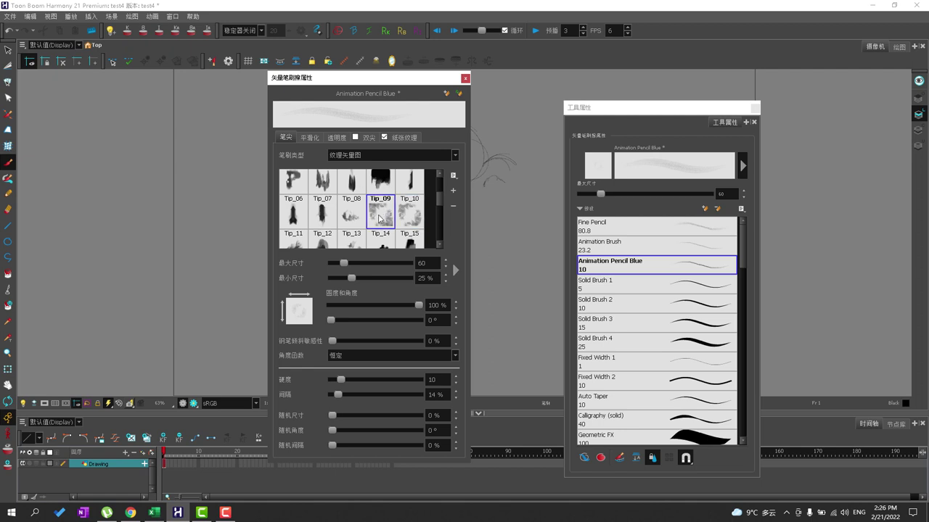
pyautogui.click(332, 219)
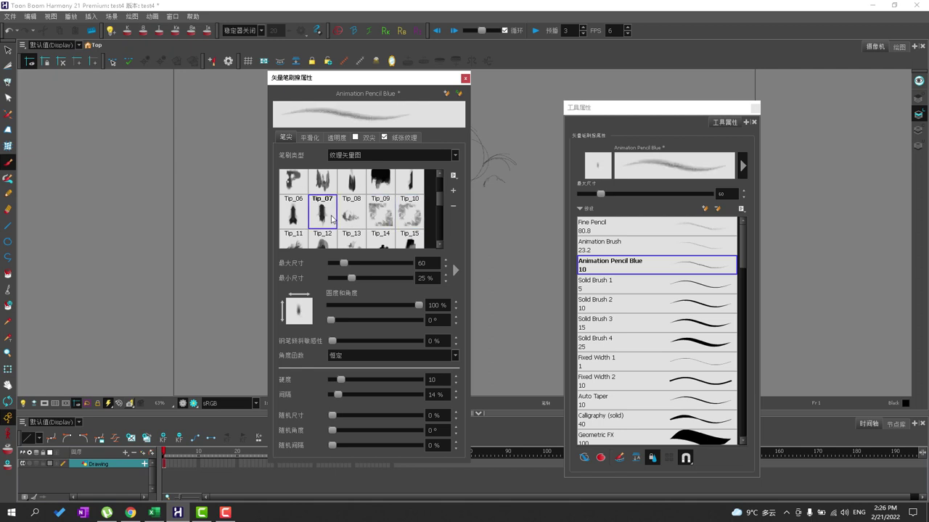
pyautogui.scroll(-3, 332, 218)
pyautogui.click(293, 209)
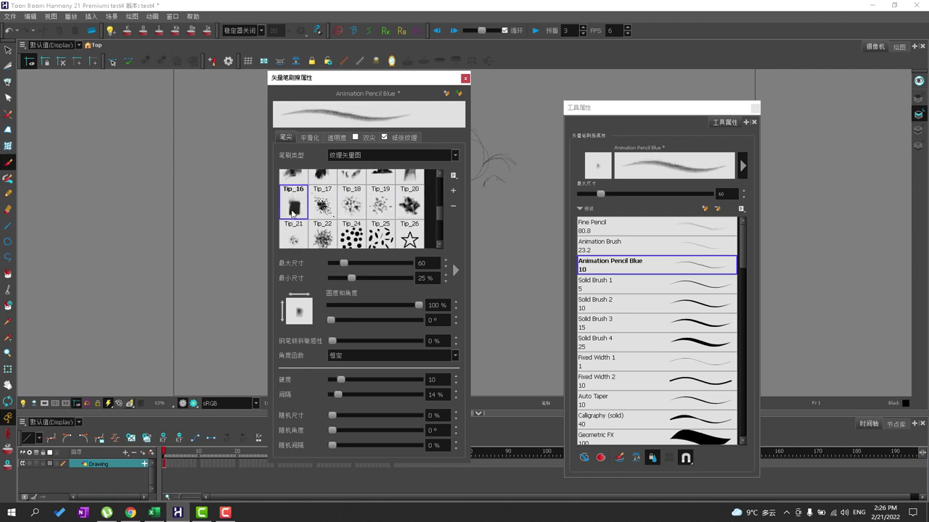
pyautogui.scroll(5, 293, 210)
pyautogui.click(377, 191)
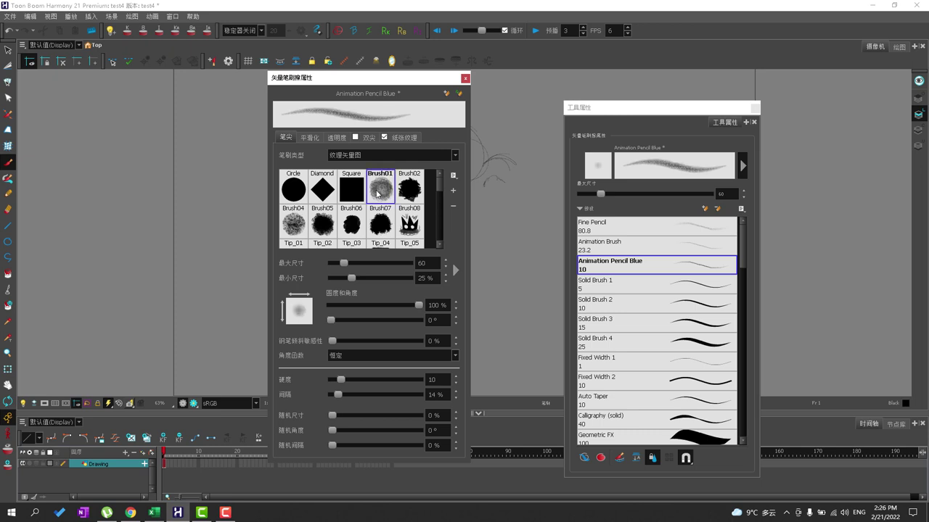
pyautogui.scroll(-4, 377, 193)
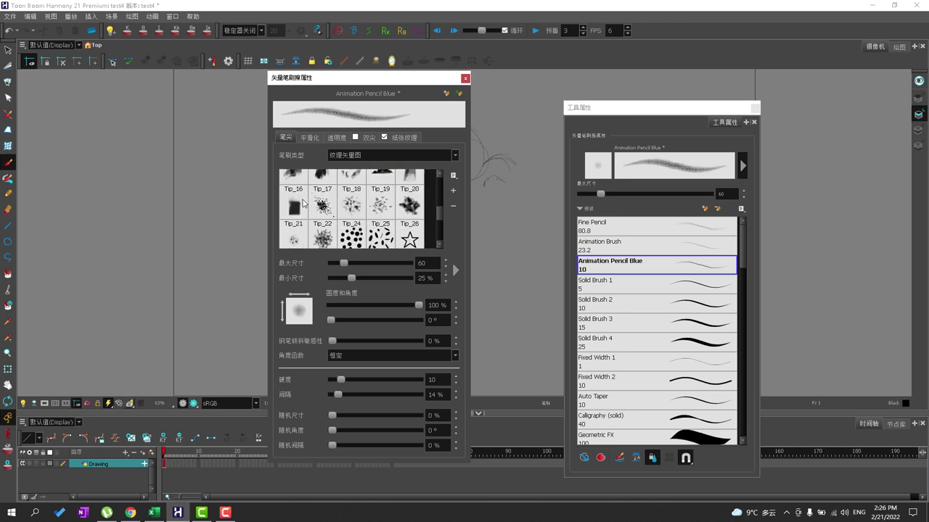
pyautogui.click(293, 205)
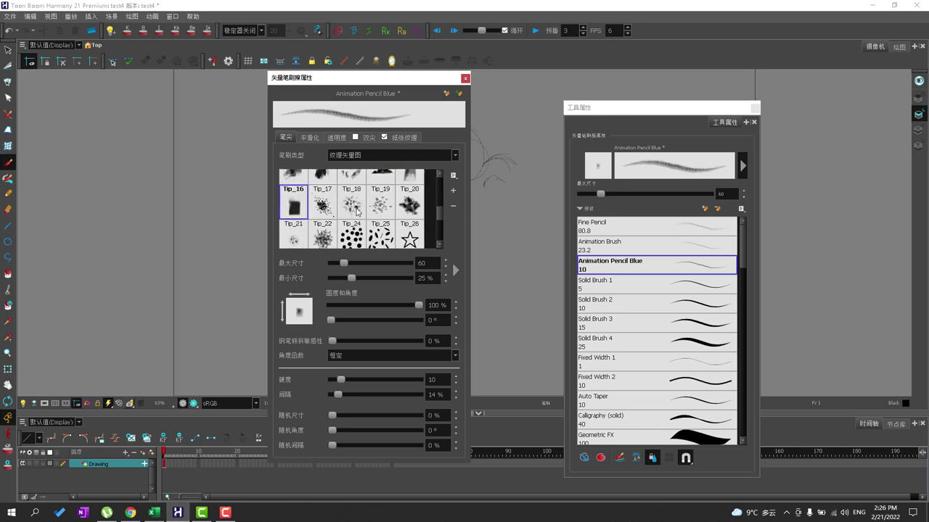
# Set the brush's maximum size to 87.6, minimum size to 13.1% and roundness to 93.5%.
pyautogui.scroll(4, 357, 212)
pyautogui.moveTo(359, 282)
pyautogui.mouseDown()
pyautogui.moveTo(380, 280)
pyautogui.moveTo(345, 280)
pyautogui.moveTo(341, 266)
pyautogui.moveTo(349, 266)
pyautogui.moveTo(341, 282)
pyautogui.mouseUp()
pyautogui.moveTo(419, 306)
pyautogui.mouseDown()
pyautogui.moveTo(399, 306)
pyautogui.moveTo(414, 306)
pyautogui.mouseUp()
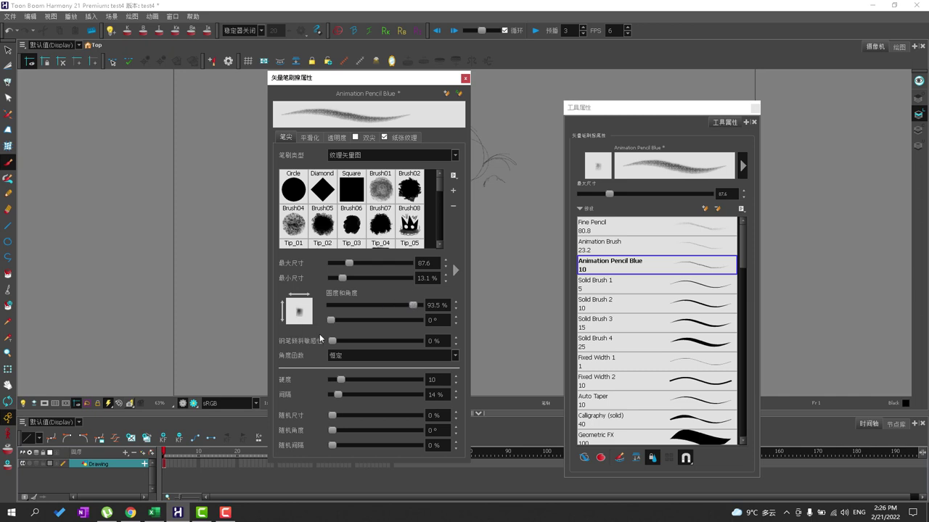
pyautogui.moveTo(333, 343)
pyautogui.mouseDown()
pyautogui.moveTo(374, 341)
pyautogui.moveTo(305, 341)
pyautogui.mouseUp()
# In the brush's size properties, enable velocity with 56% sensitivity and turn on both the start and end taper.
pyautogui.click(453, 270)
pyautogui.moveTo(489, 269); pyautogui.dragTo(472, 210)
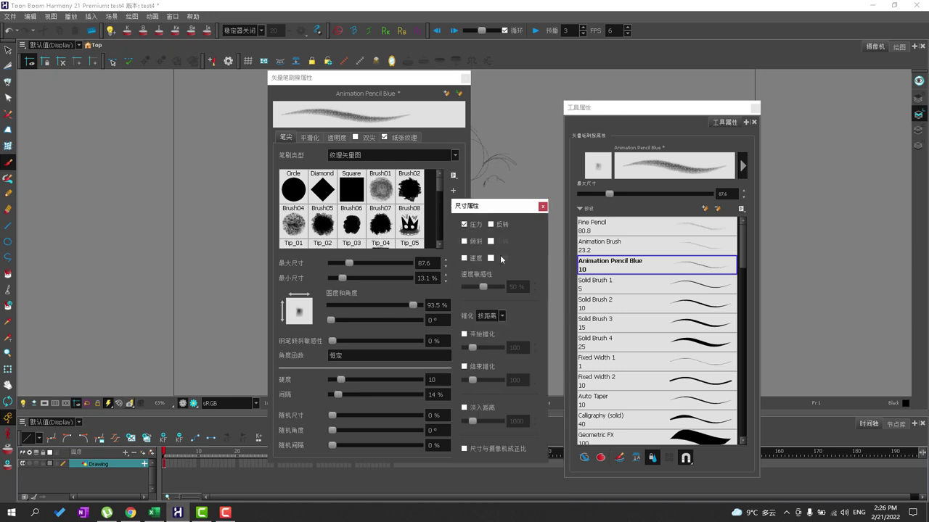
pyautogui.click(464, 258)
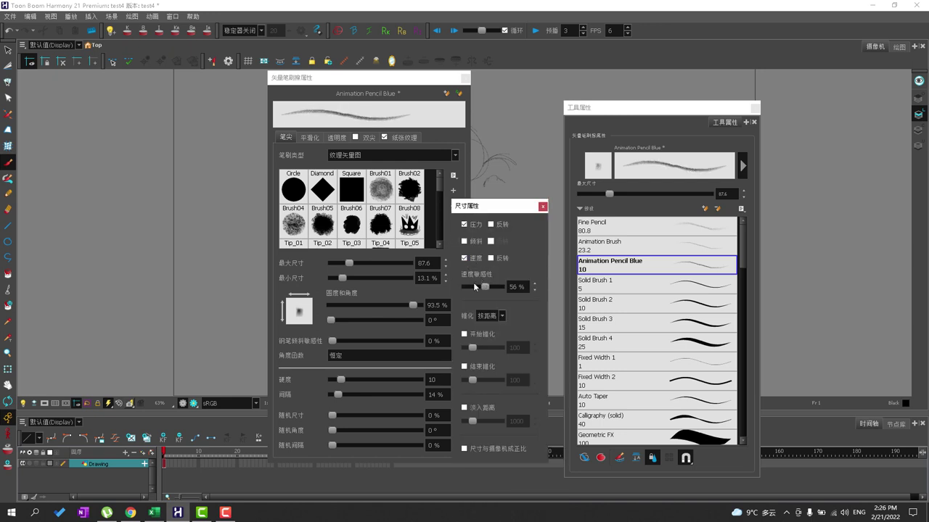
pyautogui.click(464, 335)
pyautogui.click(464, 367)
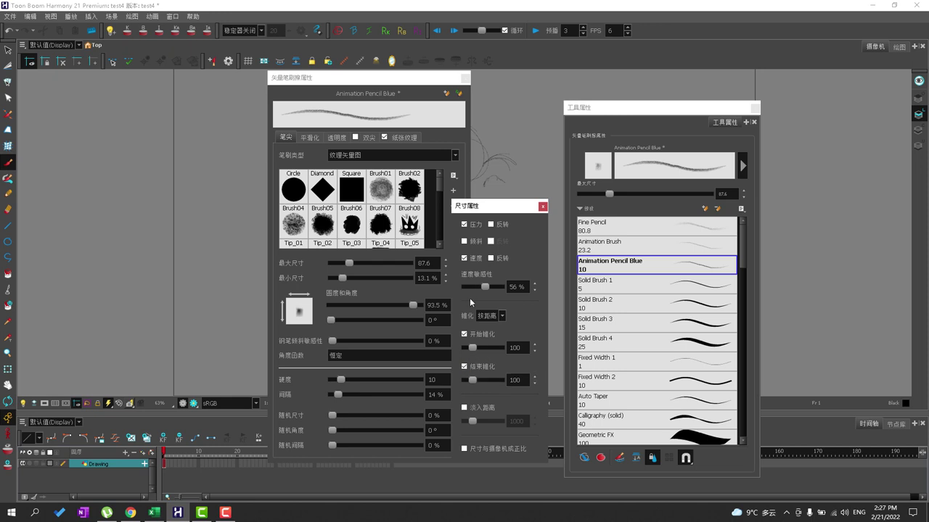
# Draw large S-shaped test strokes on the empty area of the canvas and undo them.
pyautogui.moveTo(234, 113)
pyautogui.mouseDown()
pyautogui.moveTo(204, 220)
pyautogui.moveTo(151, 268)
pyautogui.mouseUp()
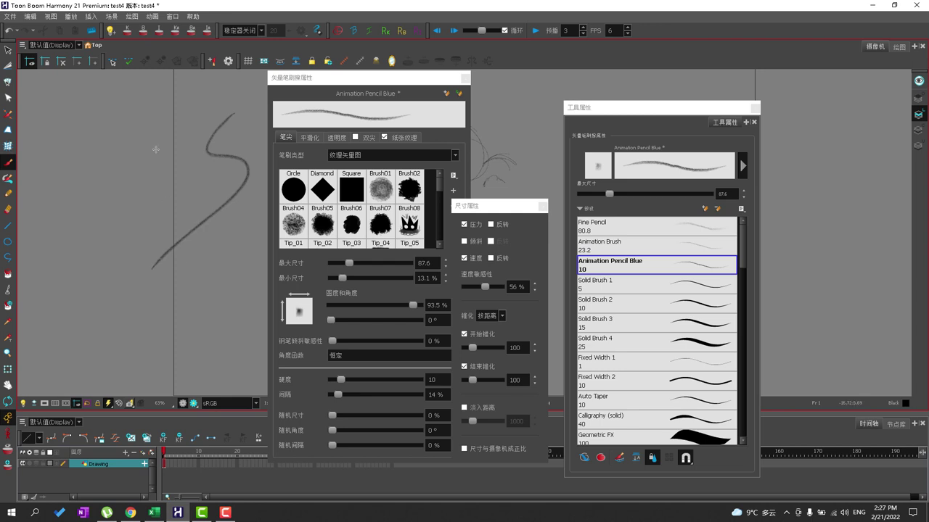
pyautogui.moveTo(138, 111)
pyautogui.mouseDown()
pyautogui.moveTo(107, 129)
pyautogui.moveTo(73, 282)
pyautogui.mouseUp()
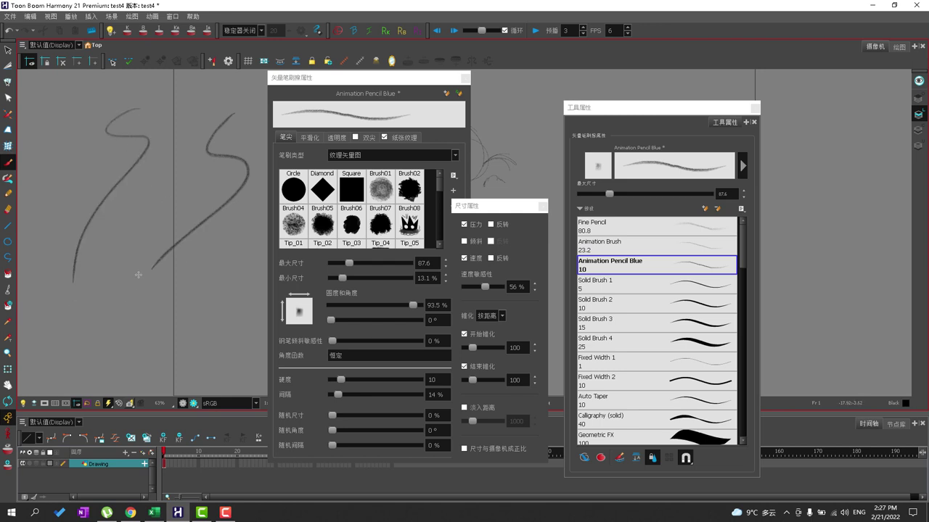
pyautogui.moveTo(153, 190); pyautogui.dragTo(127, 323)
pyautogui.hotkey('ctrl', 'z')
pyautogui.moveTo(119, 238)
pyautogui.mouseDown()
pyautogui.moveTo(149, 240)
pyautogui.moveTo(179, 208)
pyautogui.moveTo(185, 319)
pyautogui.mouseUp()
pyautogui.hotkey('ctrl', 'z')
pyautogui.hotkey('ctrl', 'z')
pyautogui.hotkey('ctrl', 'z')
pyautogui.hotkey('ctrl', 'z')
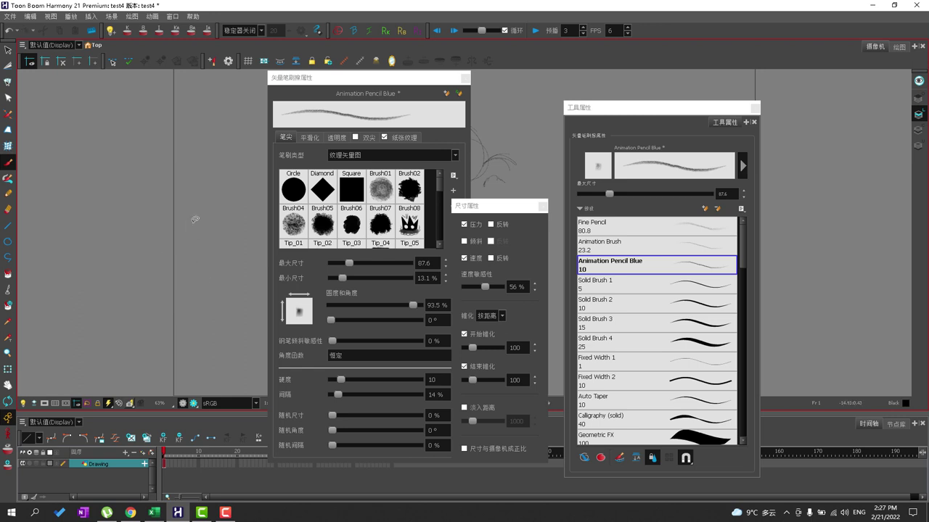
# Draw several short test strokes with the tapered brush and undo each one.
pyautogui.moveTo(119, 128)
pyautogui.mouseDown()
pyautogui.moveTo(233, 150)
pyautogui.moveTo(86, 149)
pyautogui.moveTo(232, 148)
pyautogui.mouseUp()
pyautogui.hotkey('ctrl', 'z')
pyautogui.moveTo(102, 214)
pyautogui.mouseDown()
pyautogui.moveTo(112, 285)
pyautogui.moveTo(178, 272)
pyautogui.mouseUp()
pyautogui.hotkey('ctrl', 'z')
pyautogui.moveTo(105, 211); pyautogui.dragTo(136, 171)
pyautogui.moveTo(182, 148)
pyautogui.mouseDown()
pyautogui.moveTo(240, 178)
pyautogui.moveTo(127, 163)
pyautogui.mouseUp()
pyautogui.hotkey('ctrl', 'z')
# Set the brush's maximum size to 142.4 and its hardness to 8.8.
pyautogui.click(354, 262)
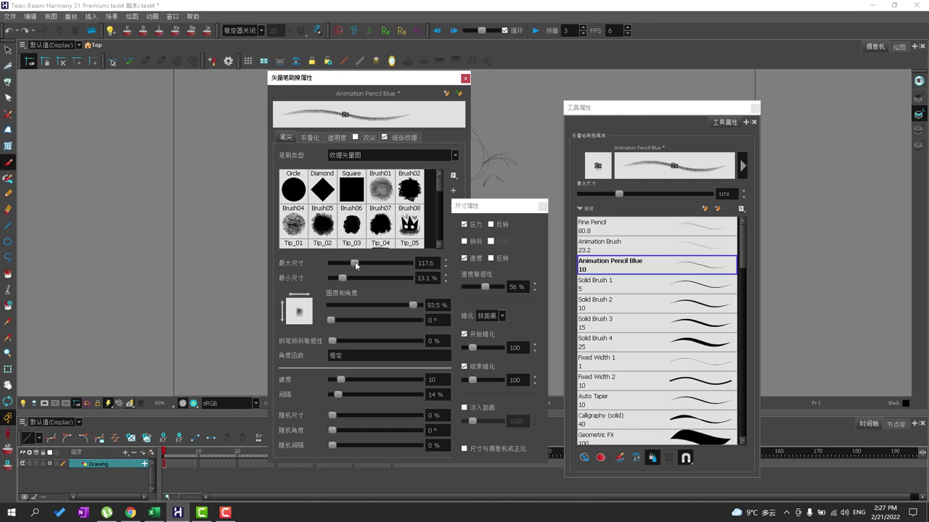
pyautogui.moveTo(355, 261); pyautogui.dragTo(360, 262)
pyautogui.moveTo(341, 380); pyautogui.dragTo(339, 380)
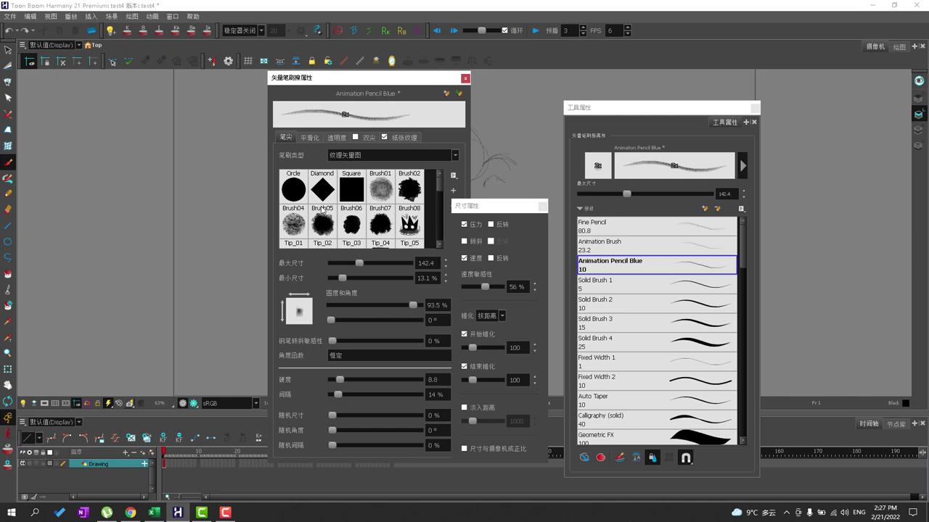
# Set the brush's contour smoothing to 15.9, keep centerline smoothing at 0, and sketch overlapping test circles.
pyautogui.click(314, 138)
pyautogui.moveTo(319, 157)
pyautogui.mouseDown()
pyautogui.moveTo(333, 156)
pyautogui.moveTo(312, 158)
pyautogui.mouseUp()
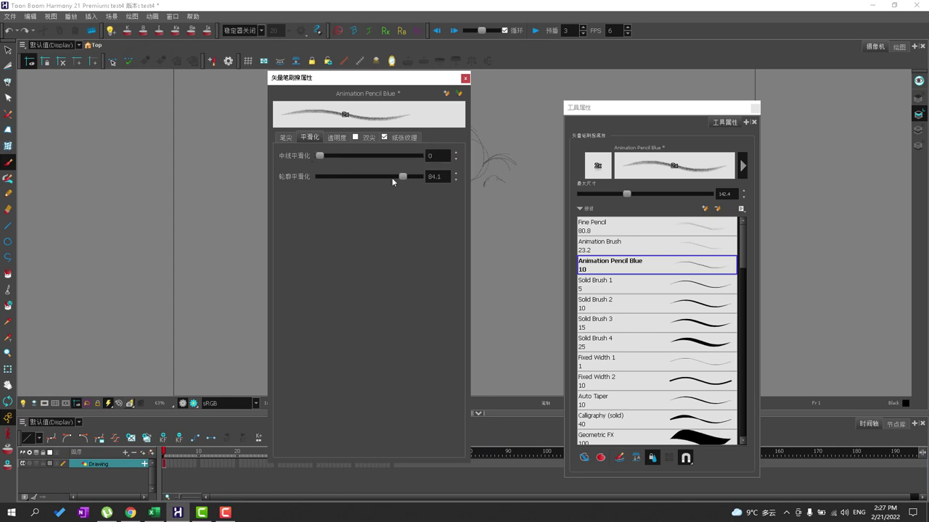
pyautogui.moveTo(392, 181); pyautogui.dragTo(333, 176)
pyautogui.moveTo(167, 142)
pyautogui.mouseDown()
pyautogui.moveTo(138, 251)
pyautogui.moveTo(154, 154)
pyautogui.mouseUp()
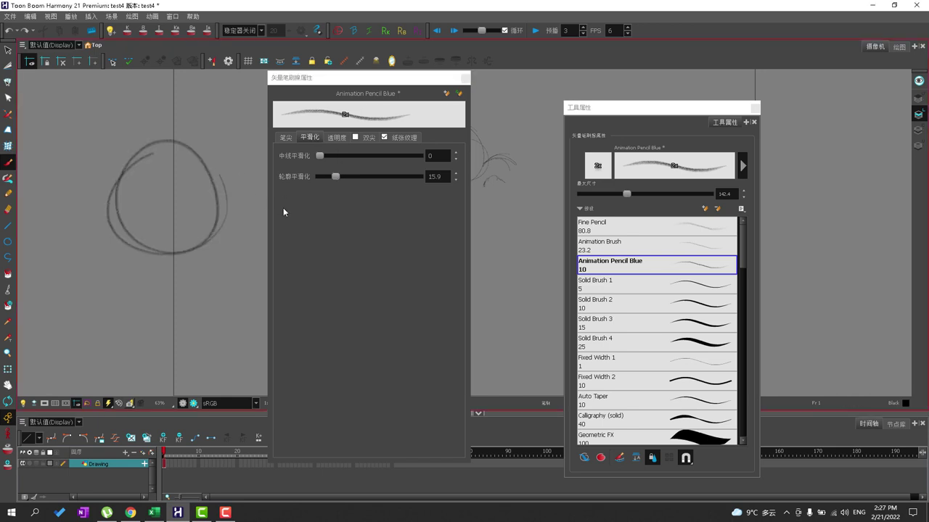
# Try maximum flow values of 46.2 and 38.7, sketching test ovals on the canvas with each.
pyautogui.click(334, 137)
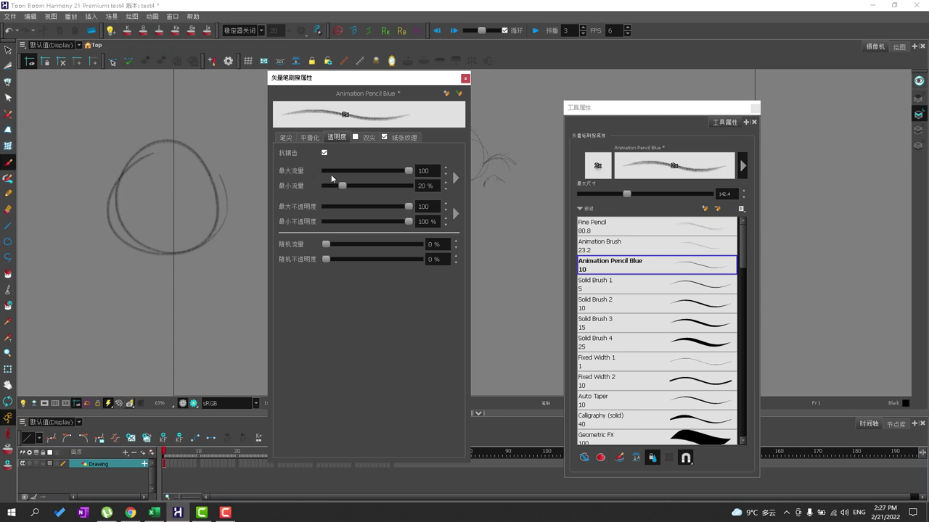
pyautogui.moveTo(406, 172); pyautogui.dragTo(361, 174)
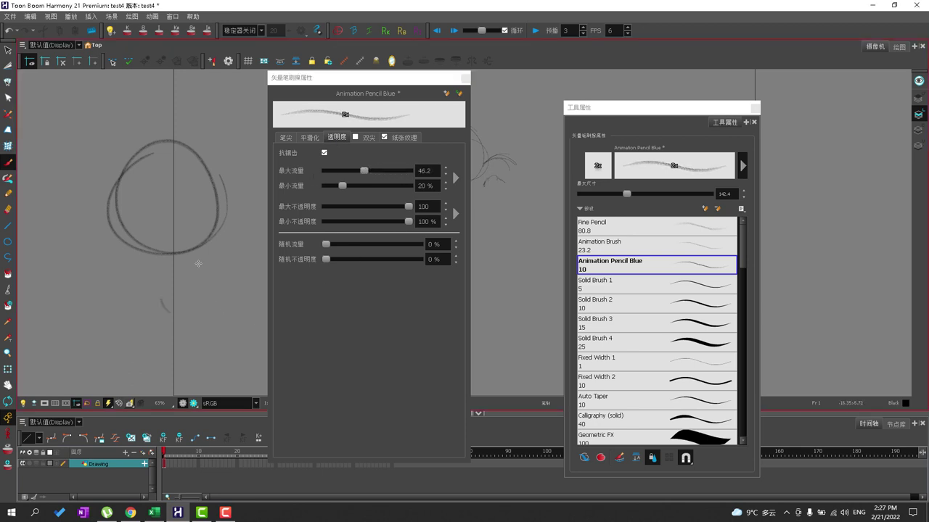
pyautogui.moveTo(181, 261)
pyautogui.mouseDown()
pyautogui.moveTo(145, 269)
pyautogui.moveTo(217, 348)
pyautogui.mouseUp()
pyautogui.moveTo(235, 90); pyautogui.dragTo(247, 153)
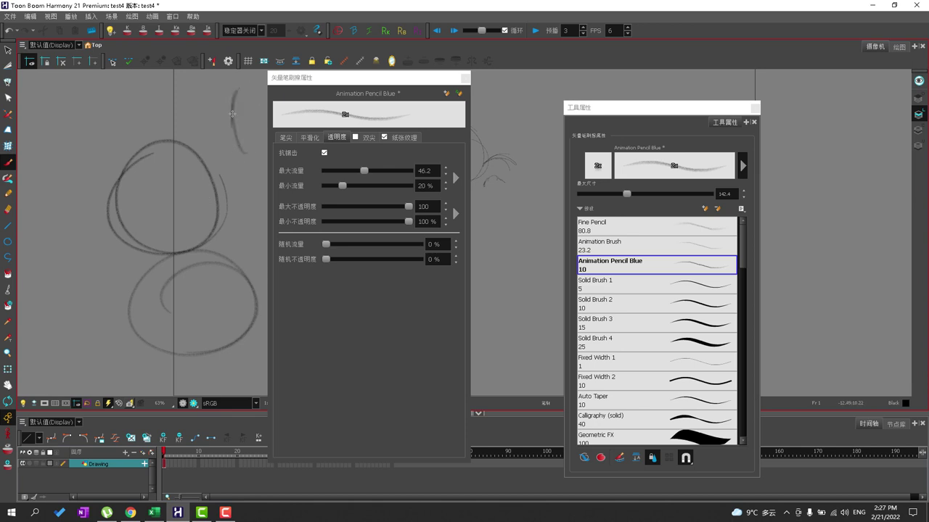
pyautogui.moveTo(366, 174); pyautogui.dragTo(357, 170)
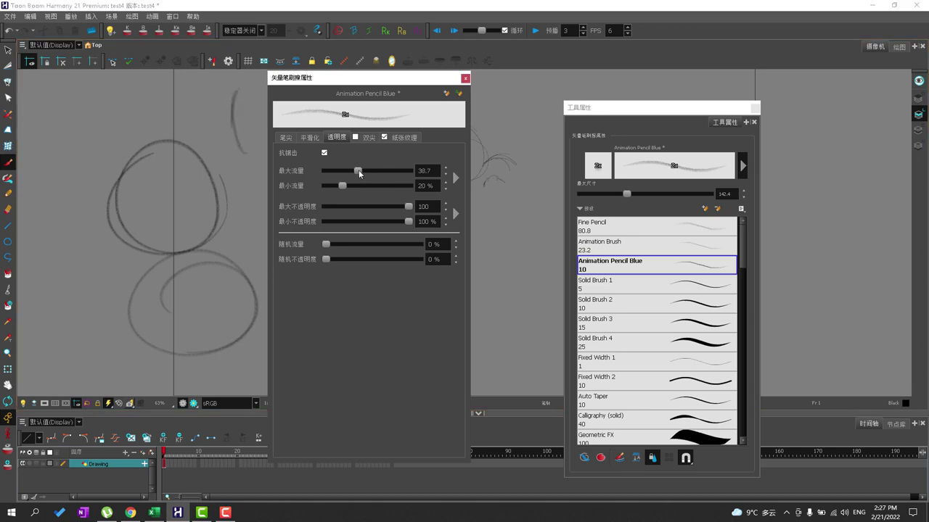
pyautogui.moveTo(92, 148)
pyautogui.mouseDown()
pyautogui.moveTo(129, 150)
pyautogui.moveTo(149, 119)
pyautogui.mouseUp()
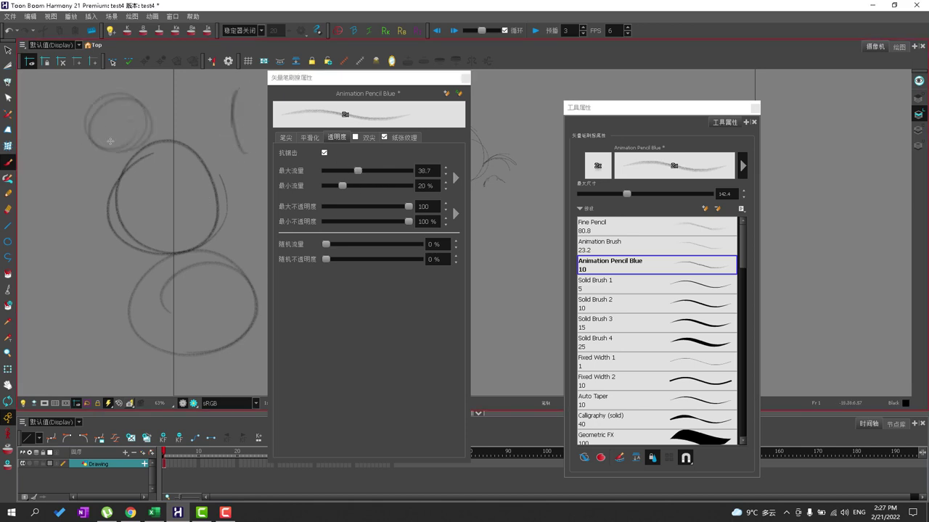
# Delete all strokes from the drawing and return to the Brush tool.
pyautogui.click(8, 49)
pyautogui.hotkey('ctrl', 'a')
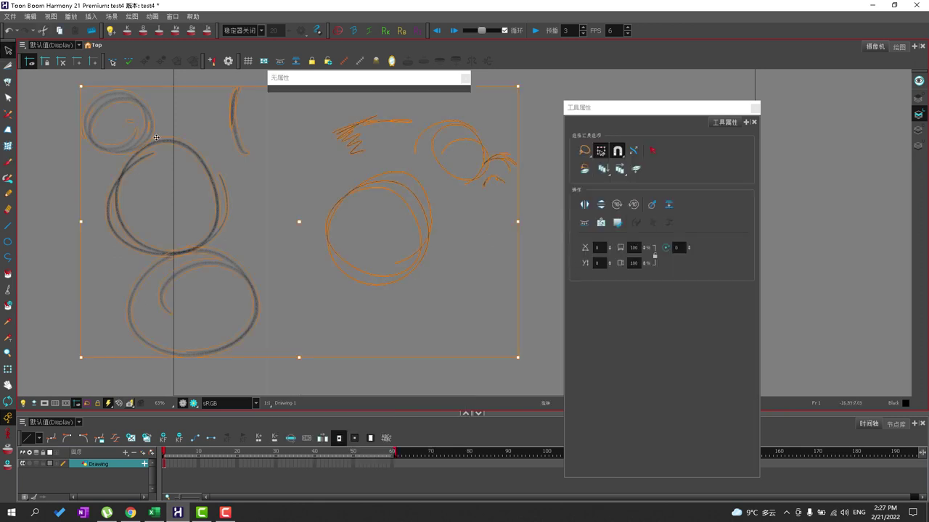
pyautogui.press('Delete')
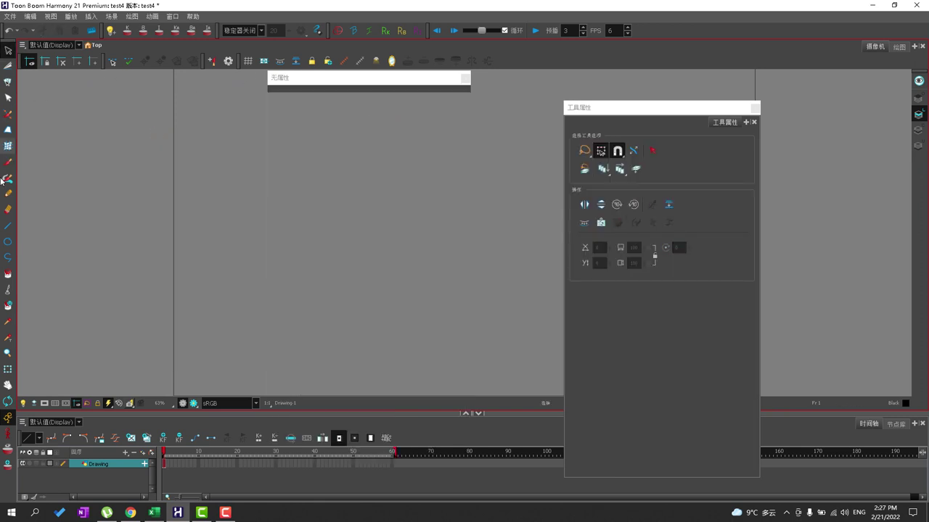
pyautogui.click(8, 162)
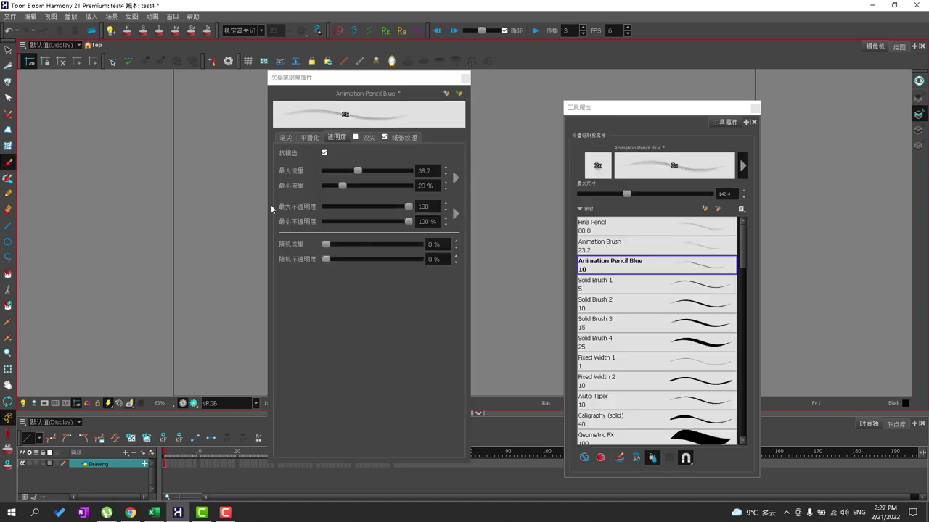
# Build up an overlapping test circle from light strokes and undo the most recent ones.
pyautogui.moveTo(119, 141)
pyautogui.mouseDown()
pyautogui.moveTo(80, 189)
pyautogui.moveTo(153, 145)
pyautogui.moveTo(90, 160)
pyautogui.moveTo(102, 228)
pyautogui.moveTo(159, 222)
pyautogui.moveTo(184, 190)
pyautogui.moveTo(176, 170)
pyautogui.moveTo(178, 202)
pyautogui.moveTo(127, 219)
pyautogui.mouseUp()
pyautogui.hotkey('ctrl', 'z')
pyautogui.hotkey('ctrl', 'z')
pyautogui.hotkey('ctrl', 'z')
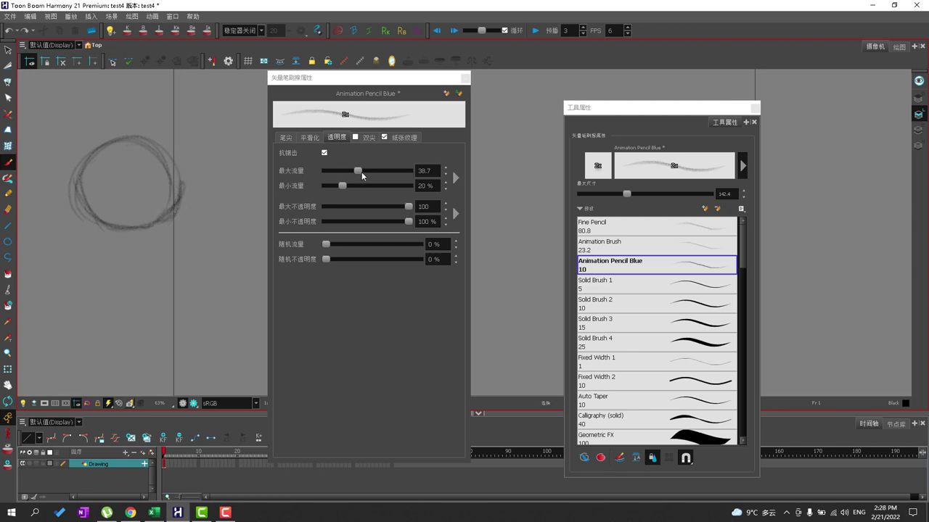
pyautogui.hotkey('ctrl', 'z')
pyautogui.hotkey('ctrl', 'z')
pyautogui.hotkey('ctrl', 'z')
pyautogui.hotkey('ctrl', 'z')
pyautogui.hotkey('ctrl', 'z')
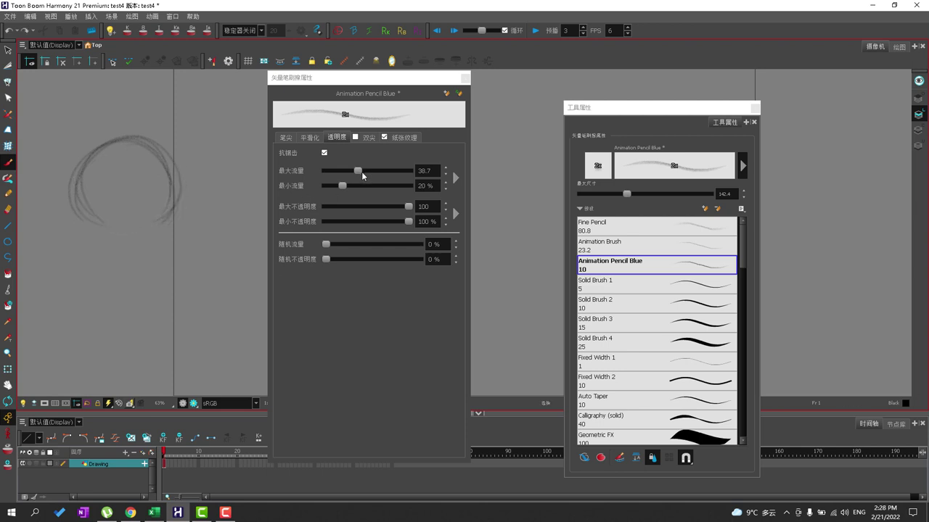
# Set the maximum flow to 15.6 and minimum flow to 1.7%, and test with faint curves and dense hatching.
pyautogui.moveTo(359, 170)
pyautogui.mouseDown()
pyautogui.moveTo(368, 171)
pyautogui.moveTo(341, 169)
pyautogui.moveTo(339, 187)
pyautogui.moveTo(328, 185)
pyautogui.mouseUp()
pyautogui.moveTo(190, 239); pyautogui.dragTo(216, 230)
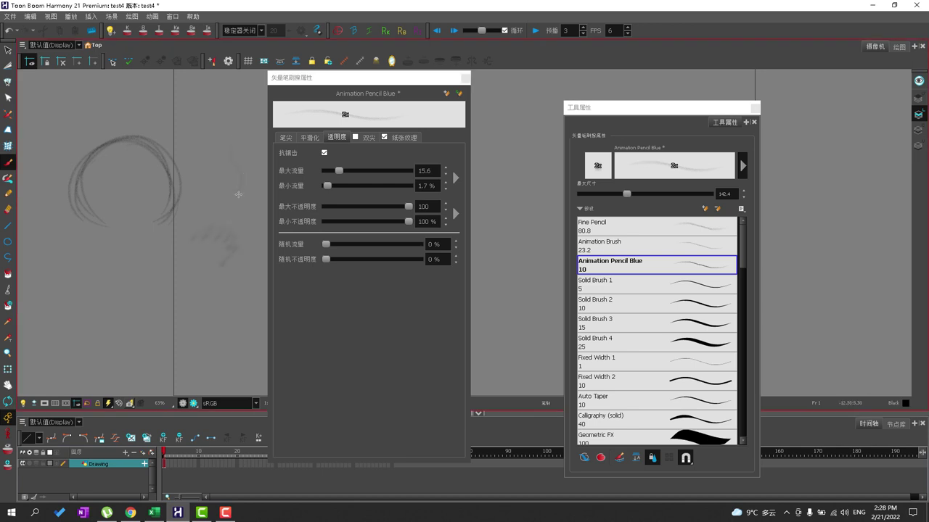
pyautogui.moveTo(217, 110); pyautogui.dragTo(210, 138)
pyautogui.moveTo(216, 100)
pyautogui.mouseDown()
pyautogui.moveTo(231, 118)
pyautogui.moveTo(224, 137)
pyautogui.moveTo(225, 95)
pyautogui.moveTo(220, 142)
pyautogui.moveTo(204, 149)
pyautogui.moveTo(209, 118)
pyautogui.moveTo(222, 122)
pyautogui.moveTo(207, 158)
pyautogui.mouseUp()
# Turn off the Animation Pencil Blue's paper texture and draw a wavy test stroke below the circle.
pyautogui.click(396, 138)
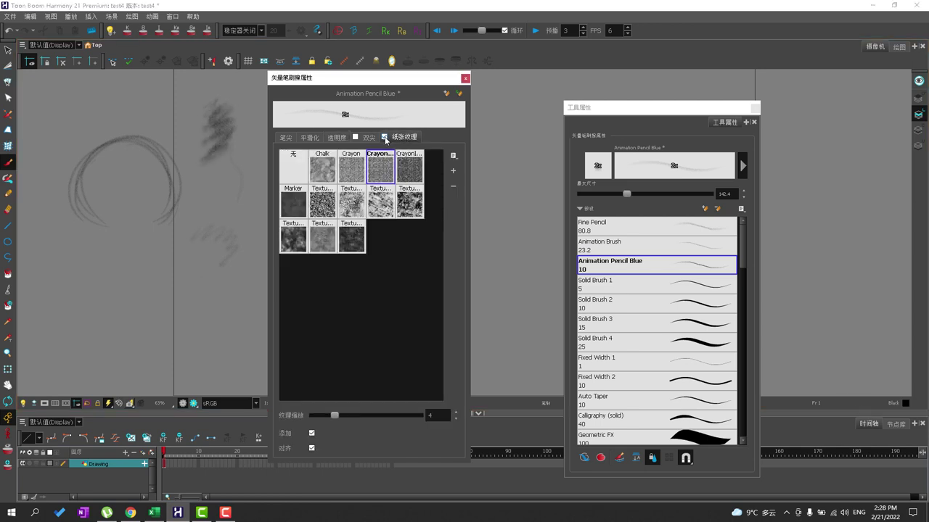
pyautogui.click(385, 137)
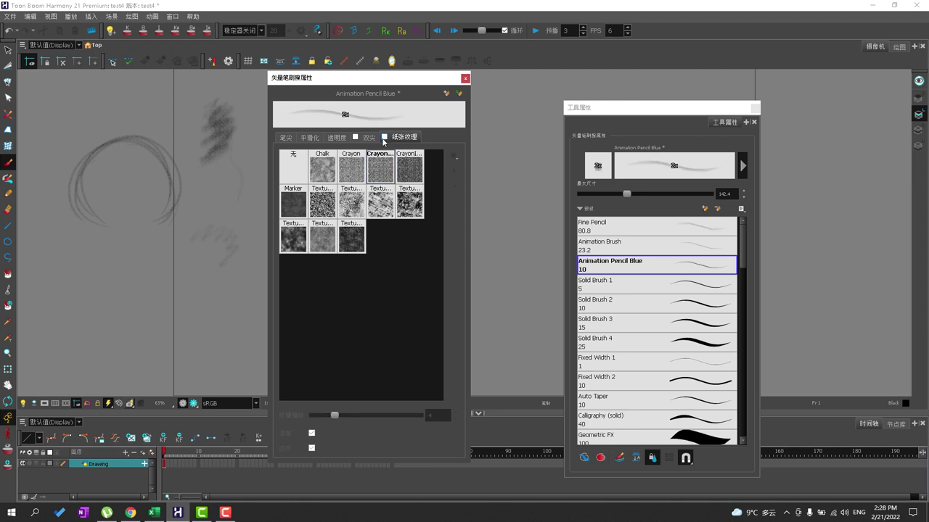
pyautogui.moveTo(107, 292); pyautogui.dragTo(164, 319)
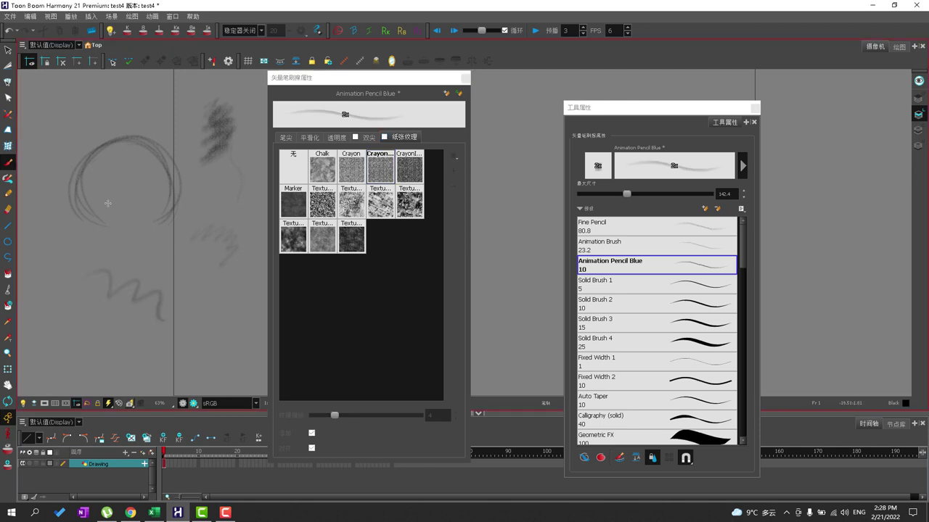
# Clear all the flow and texture test strokes from the canvas.
pyautogui.hotkey('ctrl', 'a')
pyautogui.press('Delete')
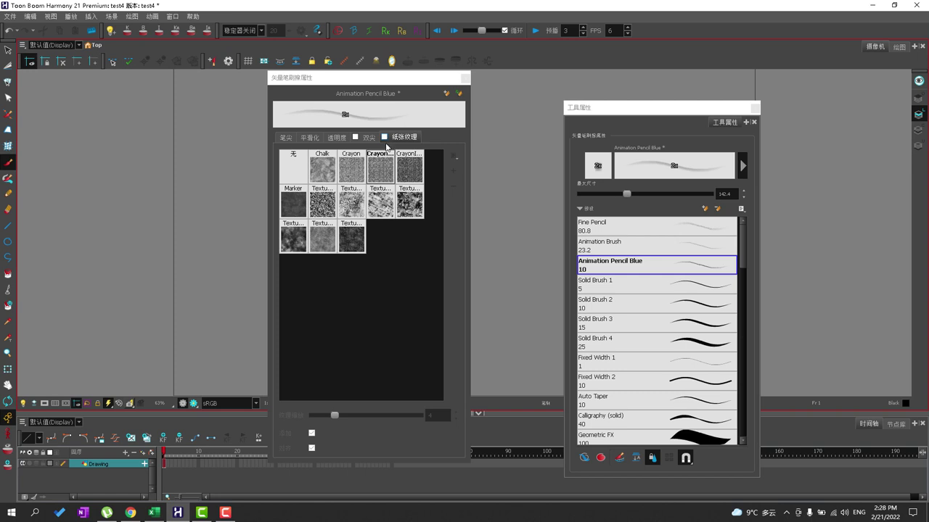
# Turn the paper texture back on at scale 5.2 and draw a test circle with built-up, hatched shading.
pyautogui.click(385, 137)
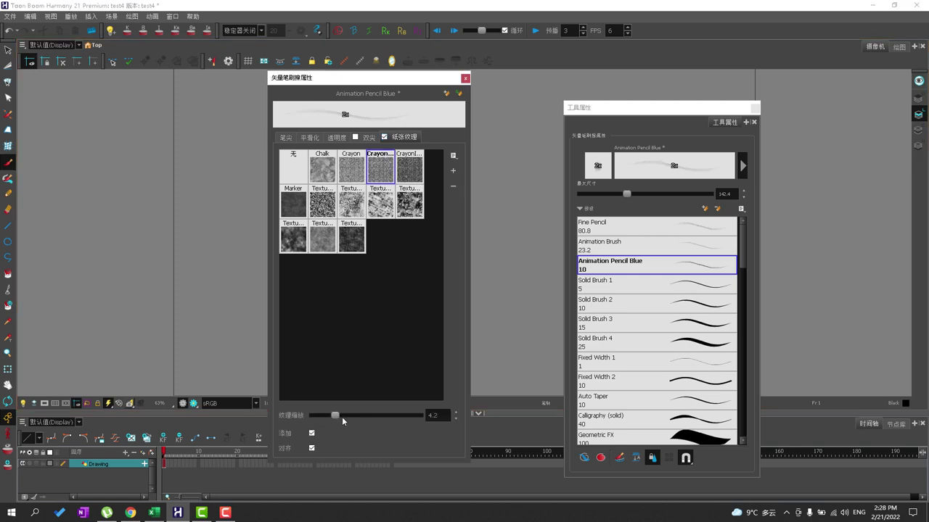
pyautogui.moveTo(185, 176); pyautogui.dragTo(250, 158)
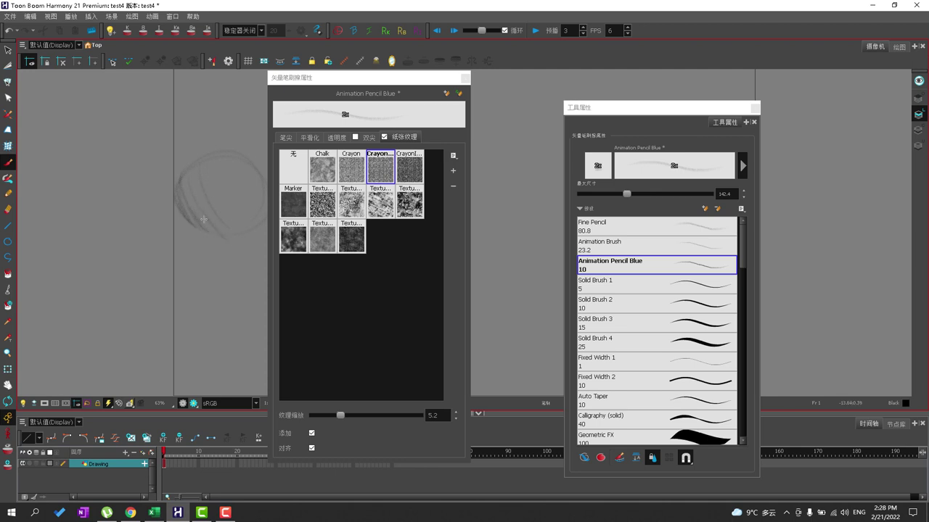
pyautogui.moveTo(204, 229)
pyautogui.mouseDown()
pyautogui.moveTo(181, 218)
pyautogui.moveTo(222, 228)
pyautogui.moveTo(187, 212)
pyautogui.moveTo(210, 233)
pyautogui.moveTo(230, 207)
pyautogui.moveTo(187, 226)
pyautogui.mouseUp()
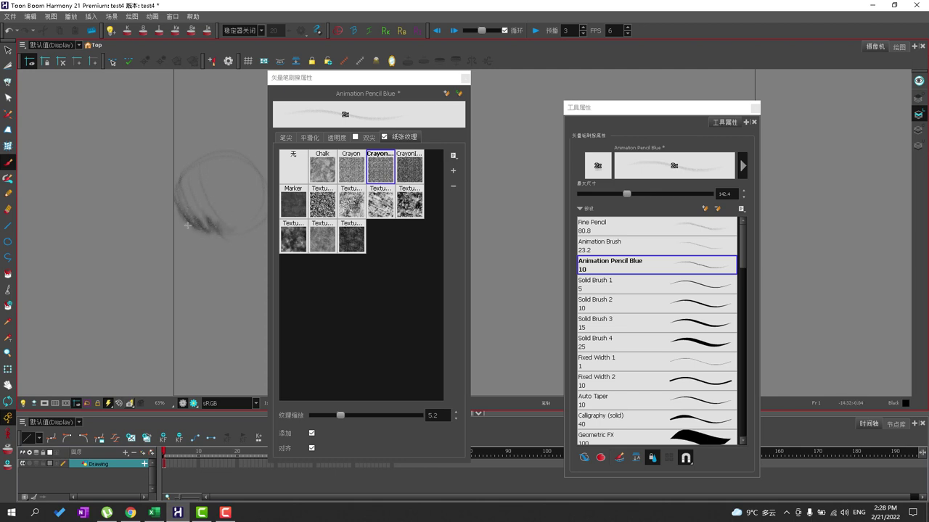
pyautogui.moveTo(229, 154); pyautogui.dragTo(181, 178)
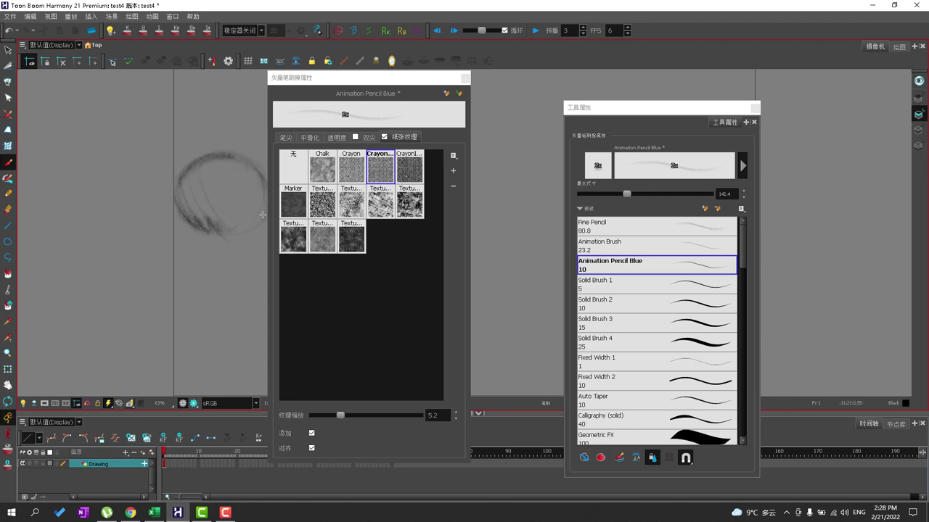
pyautogui.moveTo(268, 212); pyautogui.dragTo(246, 213)
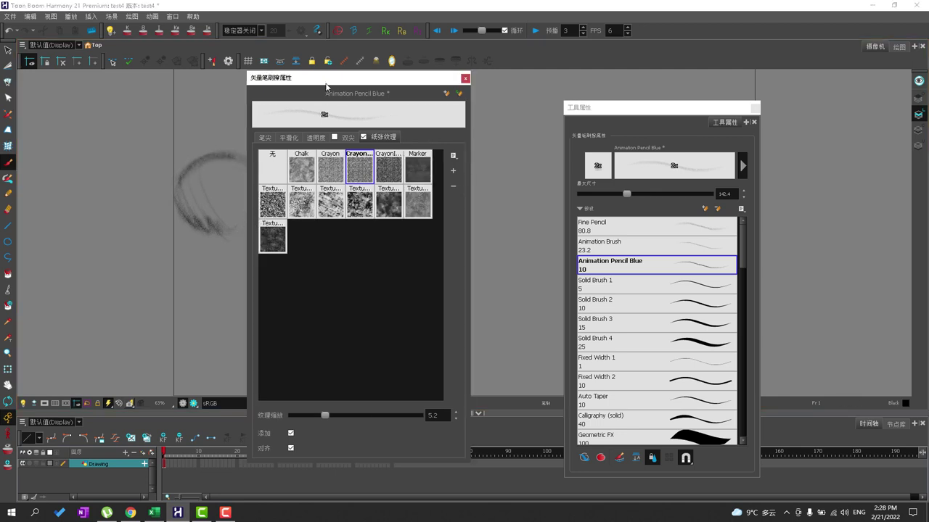
pyautogui.moveTo(326, 84); pyautogui.dragTo(473, 82)
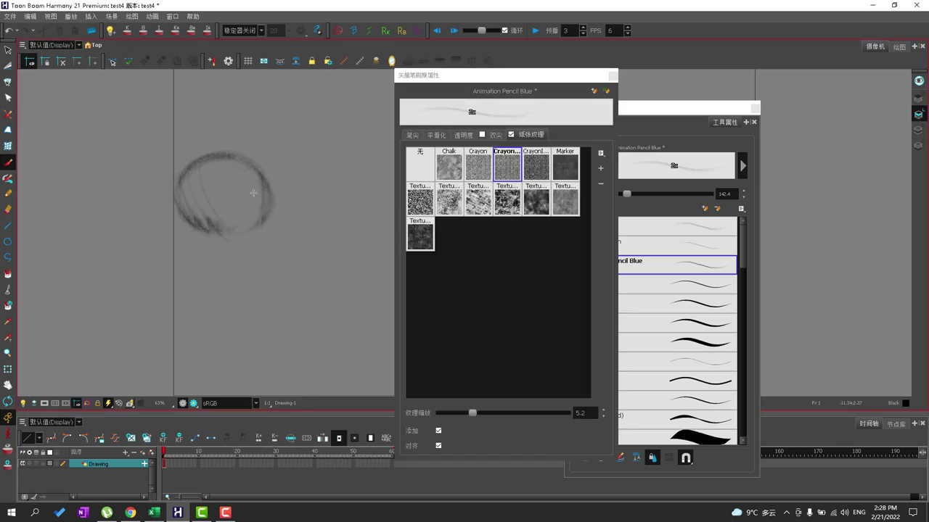
pyautogui.moveTo(259, 222)
pyautogui.mouseDown()
pyautogui.moveTo(262, 211)
pyautogui.moveTo(243, 228)
pyautogui.moveTo(193, 229)
pyautogui.mouseUp()
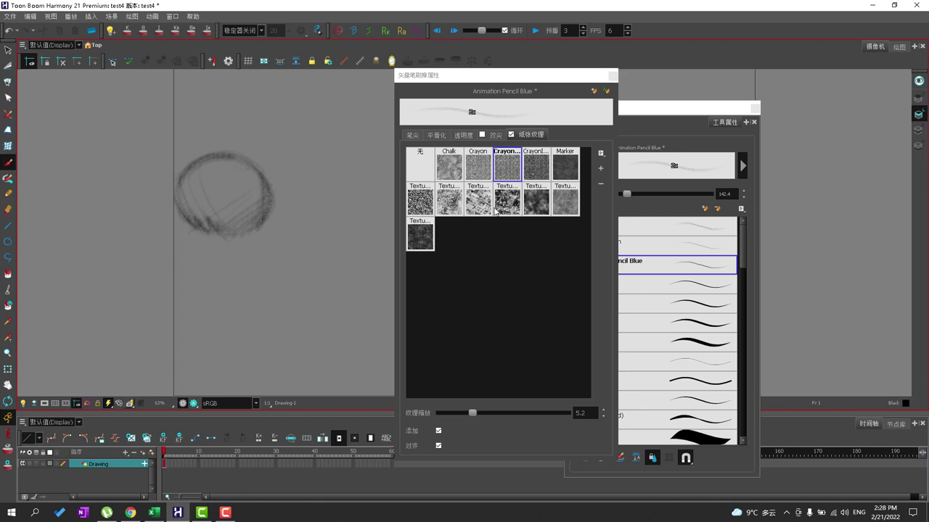
# Turn off the paper texture and draw a shaded comparison circle beside the textured one.
pyautogui.click(511, 134)
pyautogui.moveTo(297, 229)
pyautogui.mouseDown()
pyautogui.moveTo(384, 210)
pyautogui.moveTo(293, 223)
pyautogui.moveTo(304, 181)
pyautogui.moveTo(331, 251)
pyautogui.moveTo(307, 239)
pyautogui.moveTo(353, 252)
pyautogui.moveTo(318, 222)
pyautogui.moveTo(349, 238)
pyautogui.moveTo(327, 245)
pyautogui.moveTo(371, 250)
pyautogui.mouseUp()
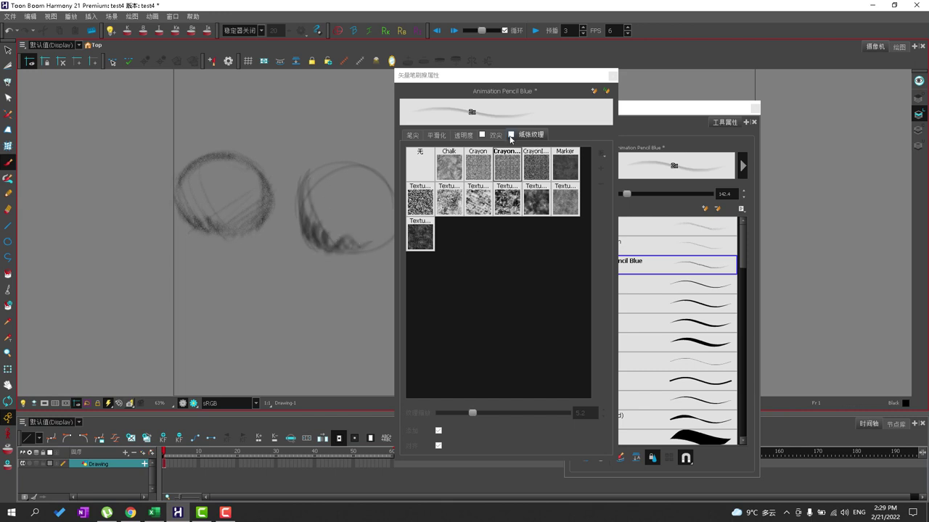
# Re-enable the paper texture and test the Crayon and Crayon_compact textures with light circles around the shaded ones.
pyautogui.click(512, 135)
pyautogui.click(479, 166)
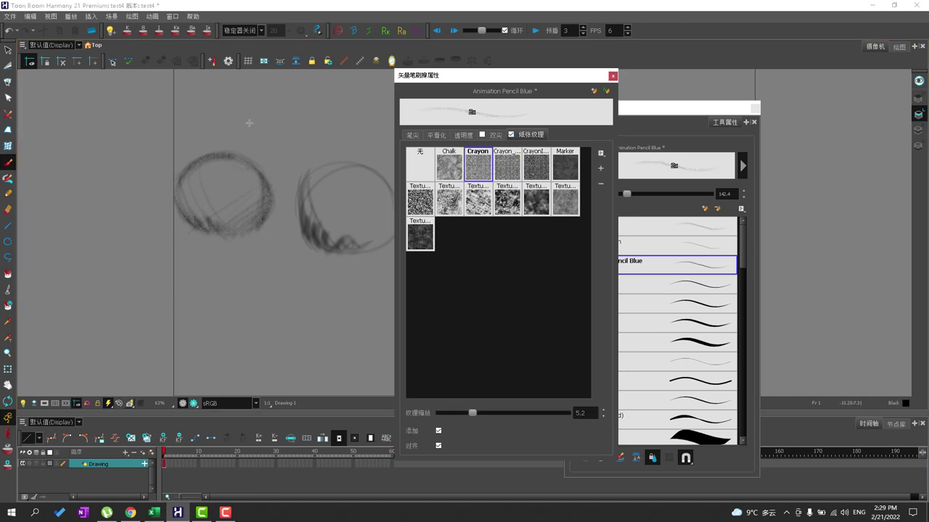
pyautogui.moveTo(298, 324); pyautogui.dragTo(304, 270)
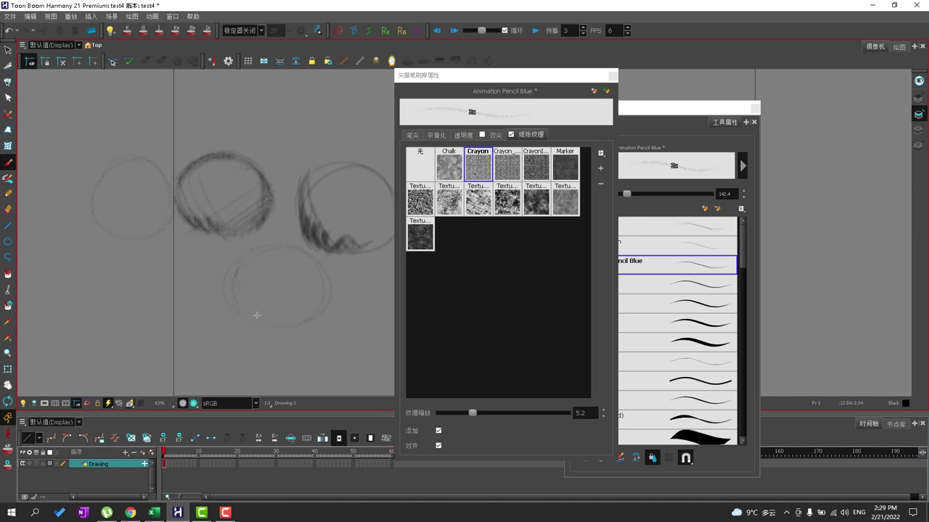
pyautogui.click(507, 164)
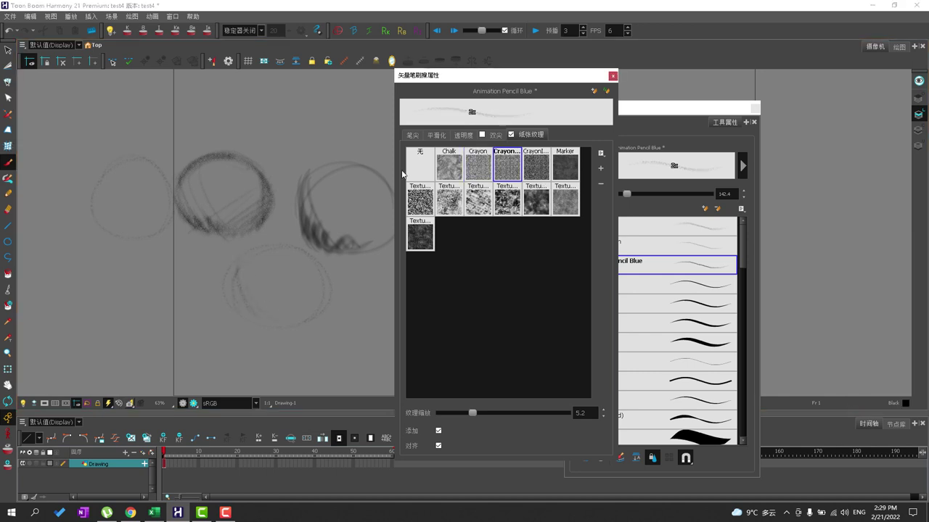
pyautogui.moveTo(323, 145)
pyautogui.mouseDown()
pyautogui.moveTo(272, 124)
pyautogui.moveTo(312, 149)
pyautogui.mouseUp()
# Show the paper textures as a list and test the Marker texture with overlapping ovals and vertical hatching.
pyautogui.click(600, 153)
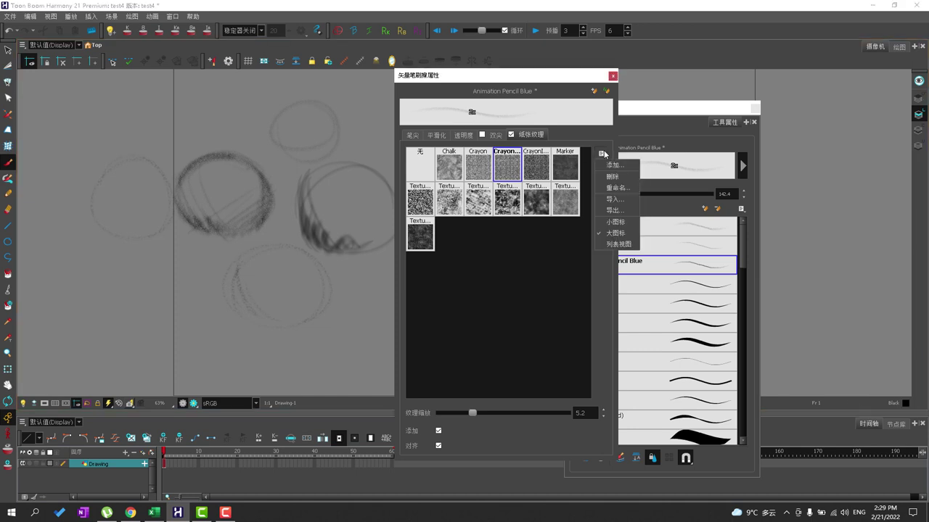
pyautogui.click(620, 244)
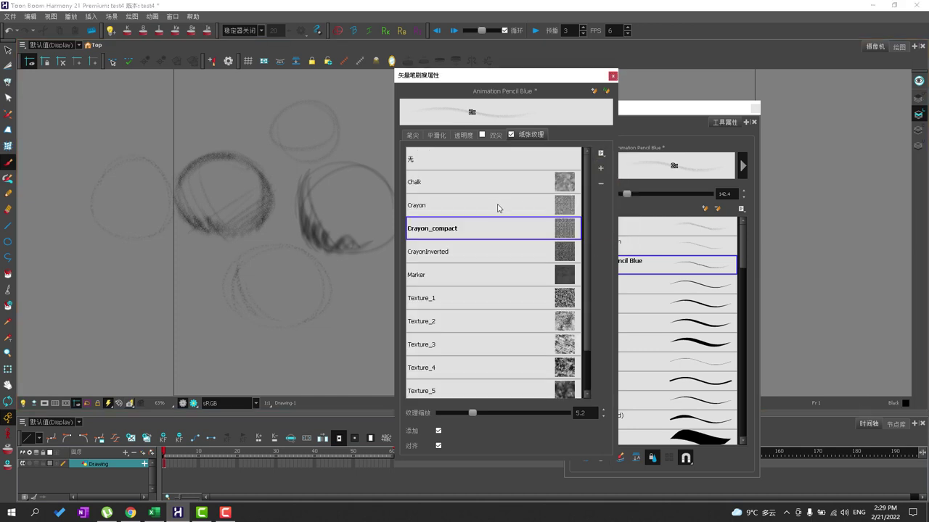
pyautogui.click(463, 211)
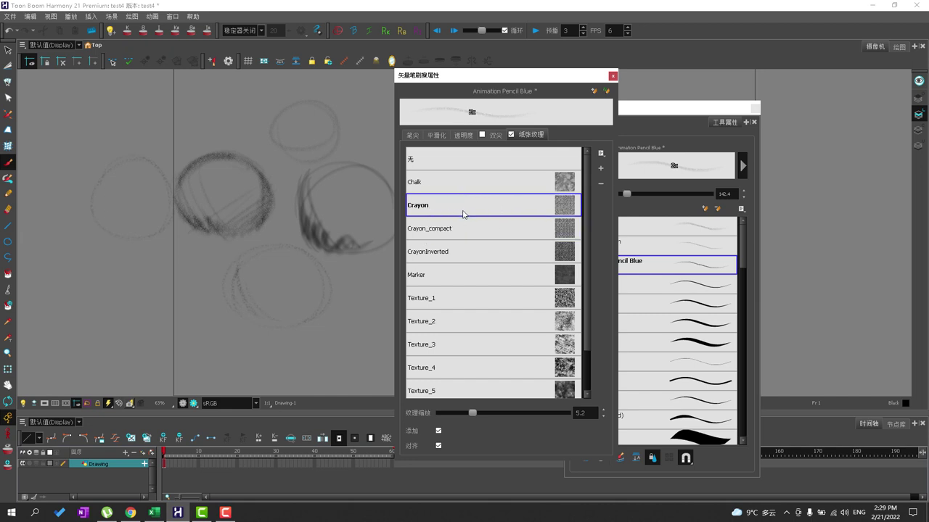
pyautogui.click(485, 231)
pyautogui.scroll(-1, 482, 279)
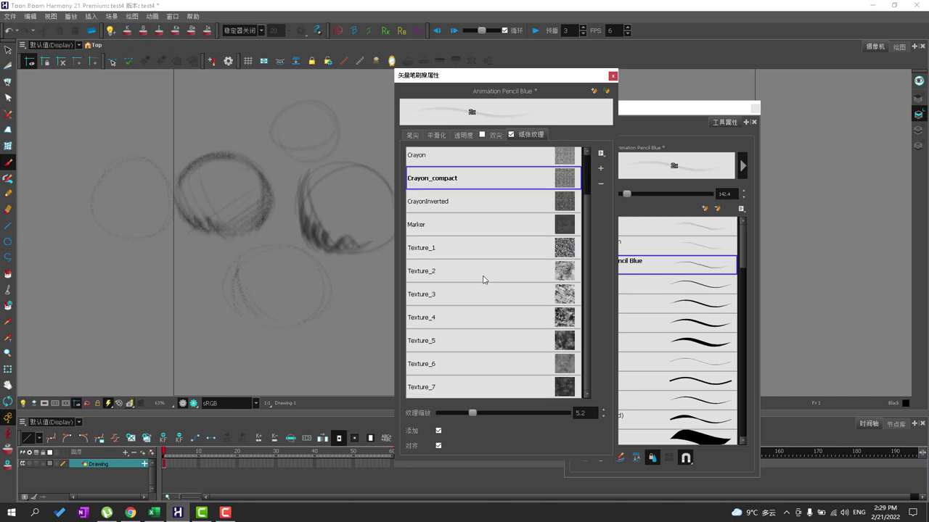
pyautogui.click(476, 229)
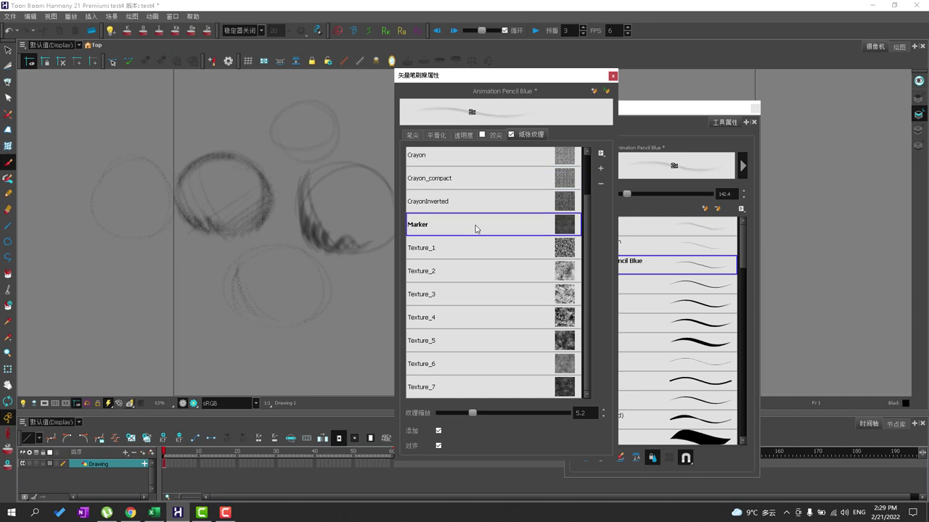
pyautogui.moveTo(192, 265)
pyautogui.mouseDown()
pyautogui.moveTo(124, 326)
pyautogui.moveTo(203, 280)
pyautogui.moveTo(209, 319)
pyautogui.mouseUp()
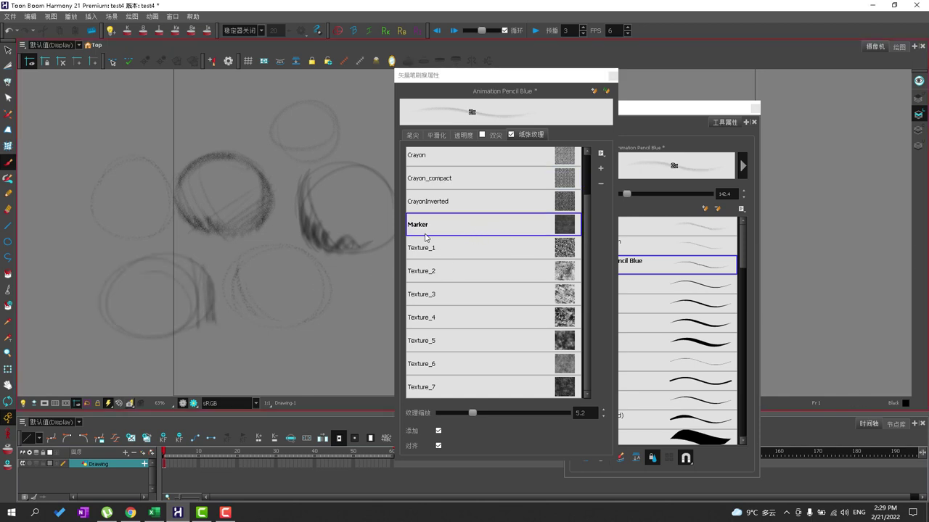
# Set the texture scale to 8, draw a zigzag scribble, and test Texture_6 with overlapping circles.
pyautogui.click(469, 411)
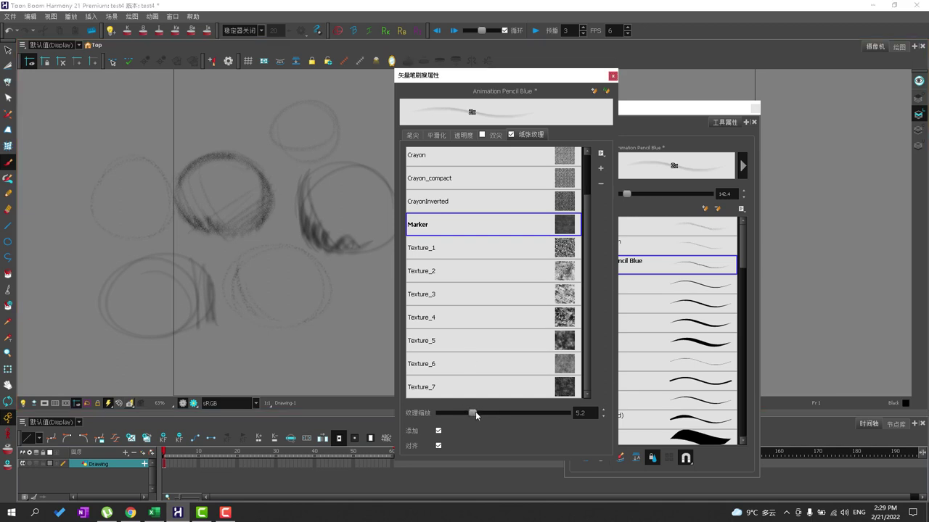
pyautogui.moveTo(476, 415); pyautogui.dragTo(493, 413)
pyautogui.moveTo(303, 359)
pyautogui.mouseDown()
pyautogui.moveTo(337, 330)
pyautogui.moveTo(304, 362)
pyautogui.moveTo(321, 346)
pyautogui.moveTo(360, 356)
pyautogui.mouseUp()
pyautogui.click(467, 365)
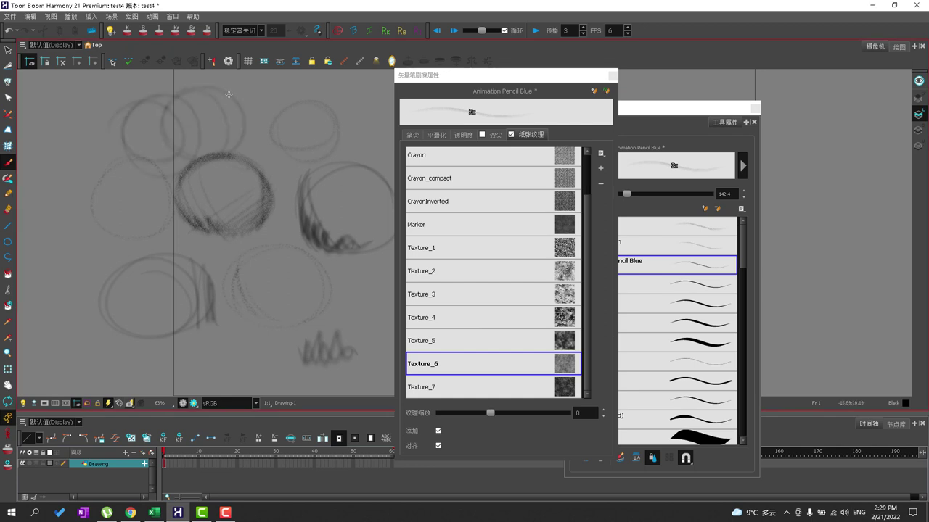
# Move the brush properties window aside and compare Crayon and Crayon_compact at texture scale 8 with circles in the freed canvas area.
pyautogui.click(452, 179)
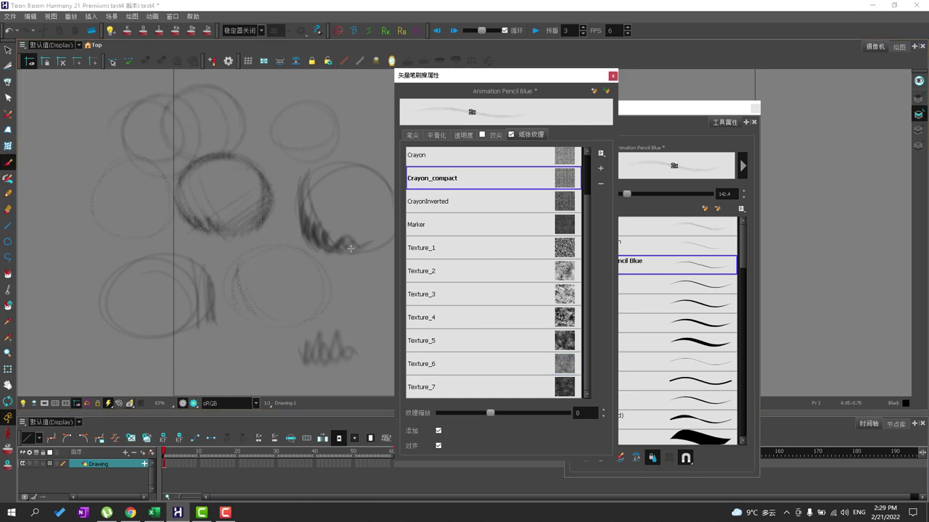
pyautogui.moveTo(526, 87); pyautogui.dragTo(633, 96)
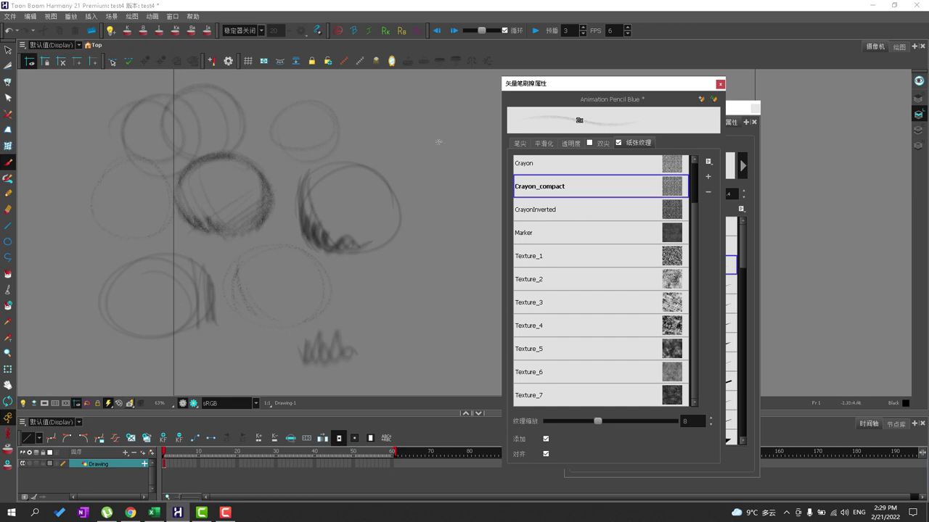
pyautogui.click(553, 167)
pyautogui.moveTo(384, 120)
pyautogui.mouseDown()
pyautogui.moveTo(407, 147)
pyautogui.moveTo(399, 156)
pyautogui.moveTo(456, 158)
pyautogui.mouseUp()
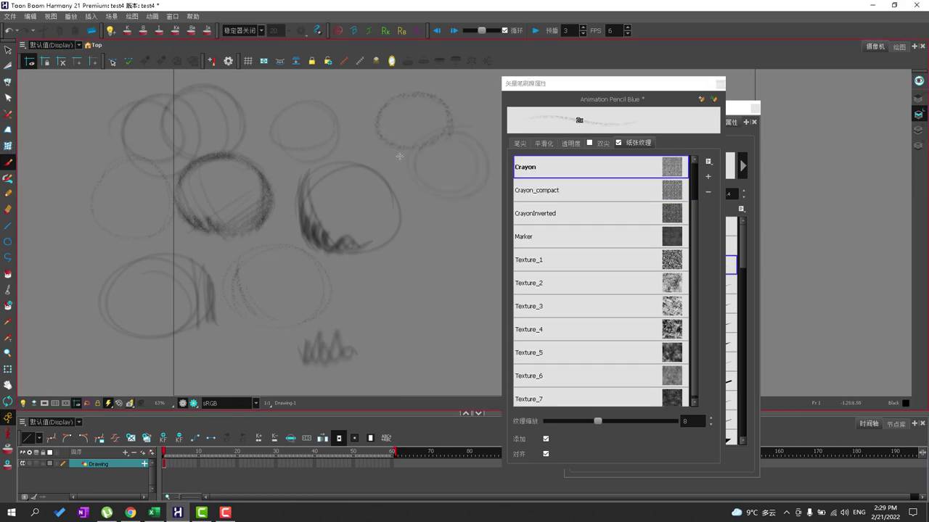
pyautogui.click(563, 190)
pyautogui.moveTo(452, 253); pyautogui.dragTo(471, 232)
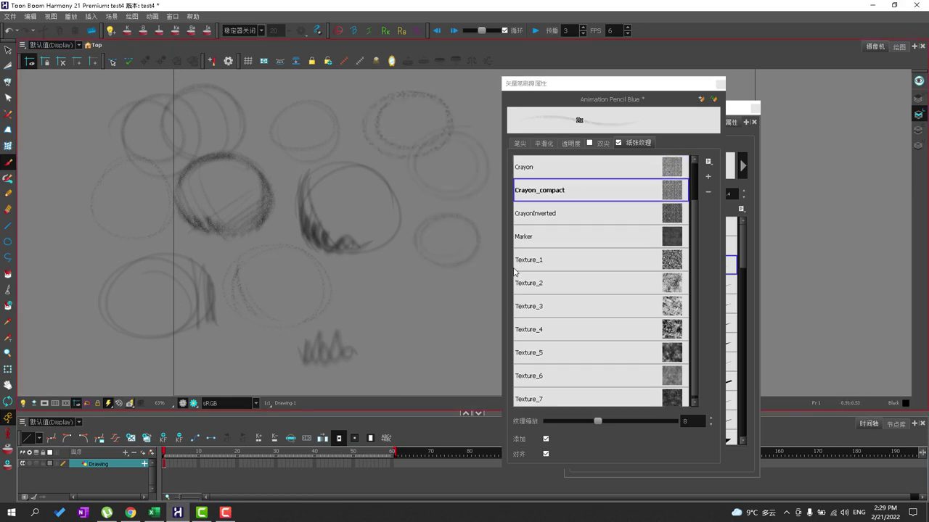
# Select the Crayon texture, set its scale to 0.5, and draw a cluster of overlapping test circles.
pyautogui.click(576, 172)
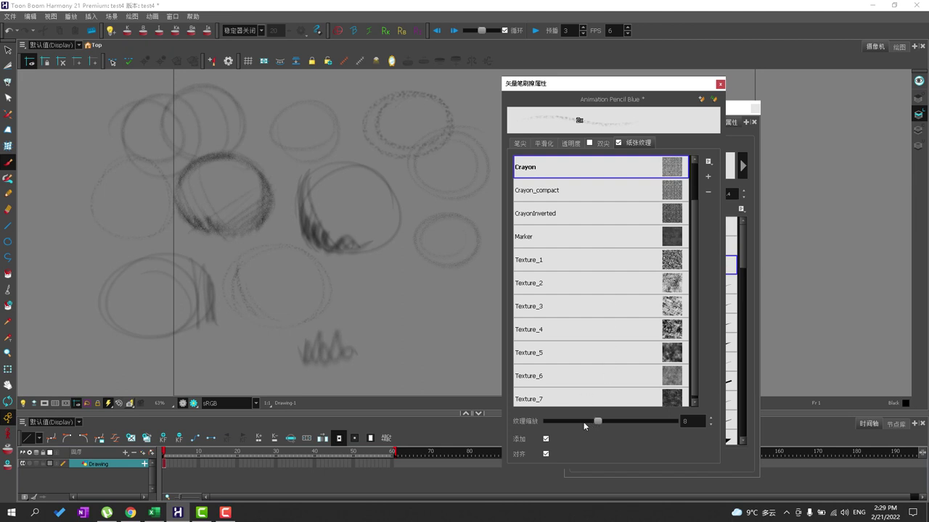
pyautogui.moveTo(583, 421); pyautogui.dragTo(540, 418)
pyautogui.moveTo(407, 310)
pyautogui.mouseDown()
pyautogui.moveTo(375, 316)
pyautogui.moveTo(423, 330)
pyautogui.moveTo(468, 331)
pyautogui.mouseUp()
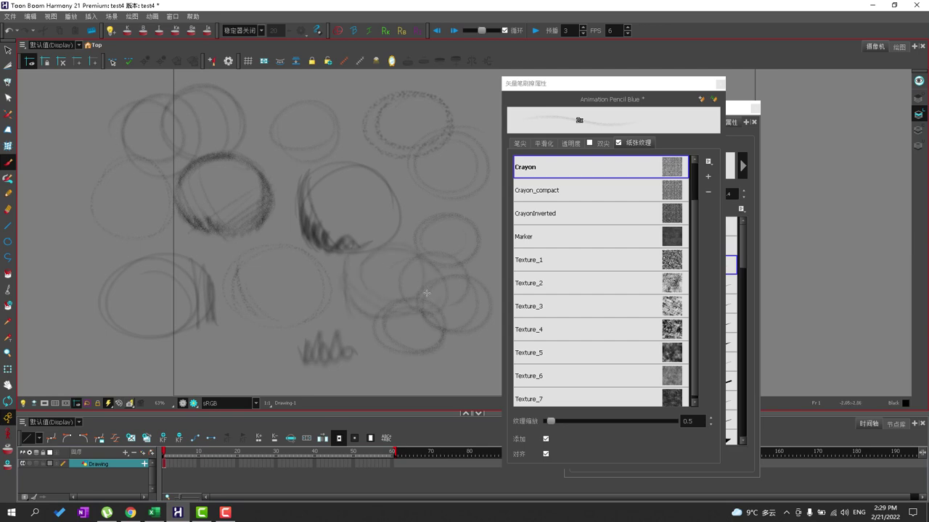
# Clear the canvas and test the Crayon_compact texture at scale 6.9 with two circles, shading the upper one.
pyautogui.hotkey('ctrl', 'a')
pyautogui.press('Delete')
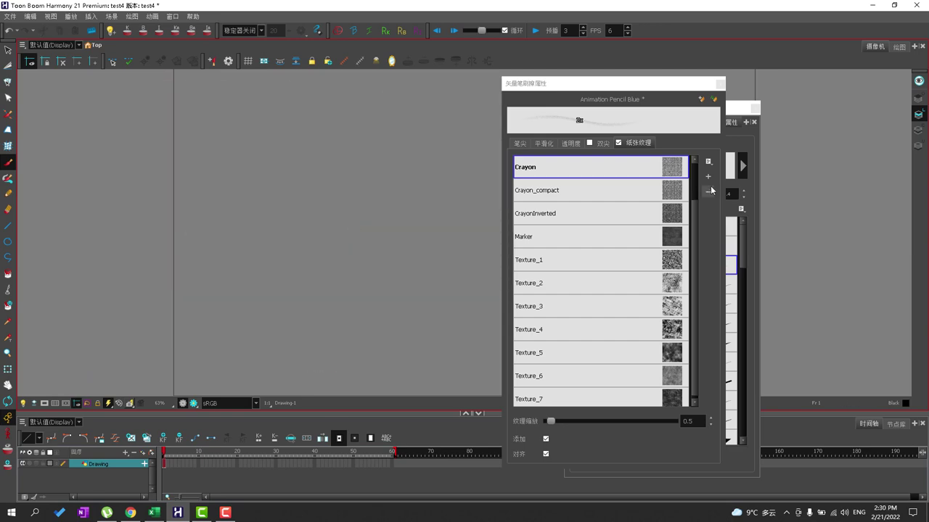
pyautogui.click(613, 191)
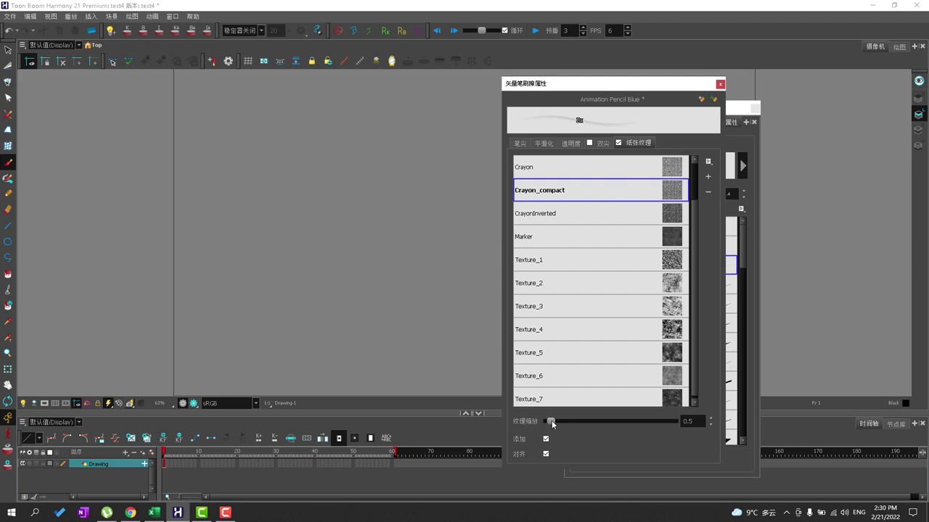
pyautogui.moveTo(552, 424)
pyautogui.mouseDown()
pyautogui.moveTo(606, 423)
pyautogui.moveTo(592, 424)
pyautogui.mouseUp()
pyautogui.moveTo(355, 212); pyautogui.dragTo(322, 208)
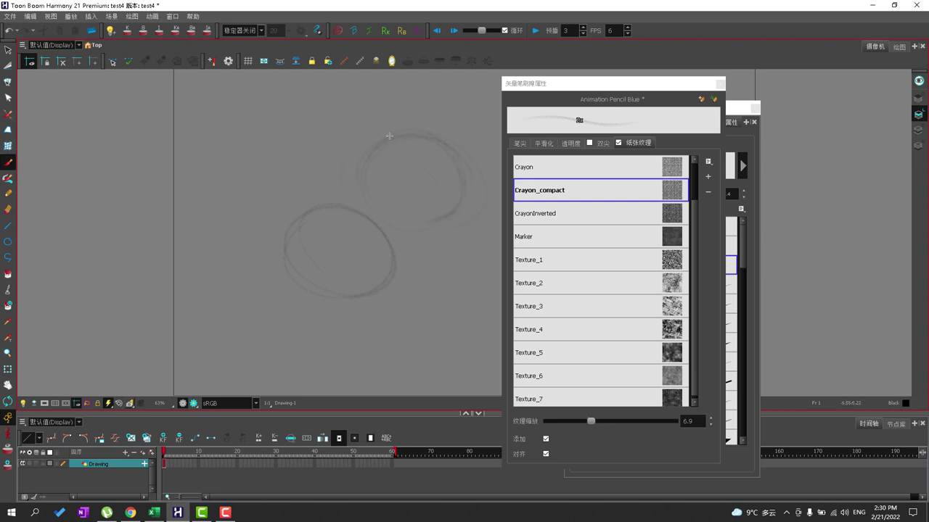
pyautogui.moveTo(389, 136)
pyautogui.mouseDown()
pyautogui.moveTo(363, 164)
pyautogui.moveTo(388, 215)
pyautogui.moveTo(397, 196)
pyautogui.moveTo(417, 218)
pyautogui.moveTo(439, 216)
pyautogui.mouseUp()
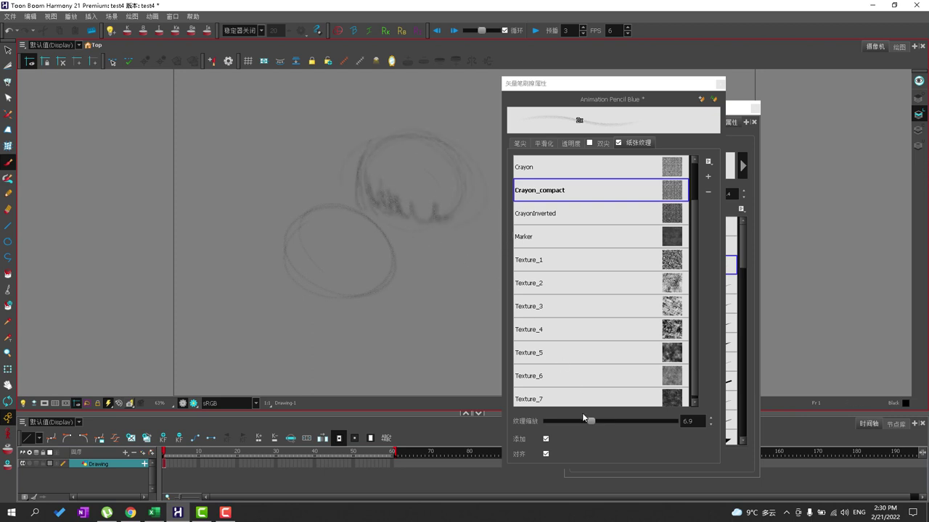
# Set the texture scale to 7.8 and turn off the Add and Align options, adding shading to the upper circle between changes.
pyautogui.moveTo(590, 421); pyautogui.dragTo(596, 424)
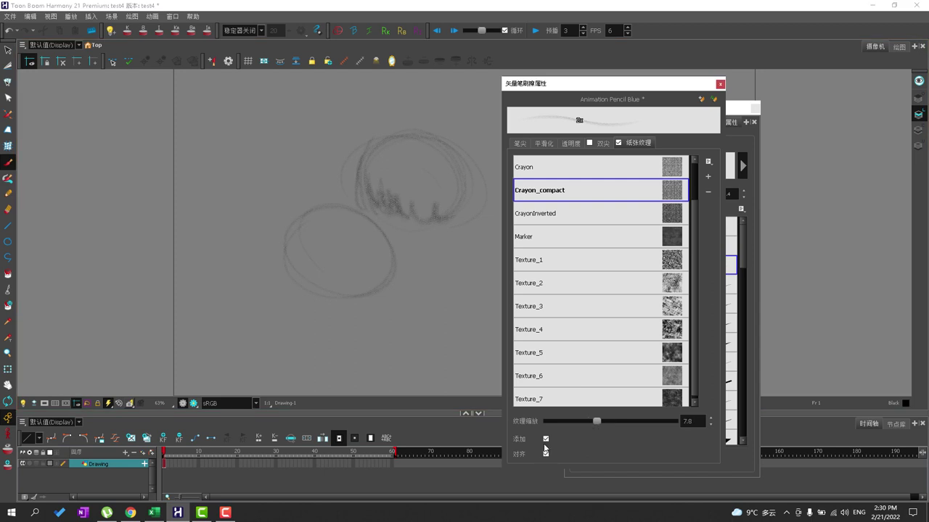
pyautogui.moveTo(385, 187)
pyautogui.mouseDown()
pyautogui.moveTo(373, 190)
pyautogui.moveTo(383, 212)
pyautogui.moveTo(370, 186)
pyautogui.moveTo(403, 215)
pyautogui.moveTo(427, 216)
pyautogui.mouseUp()
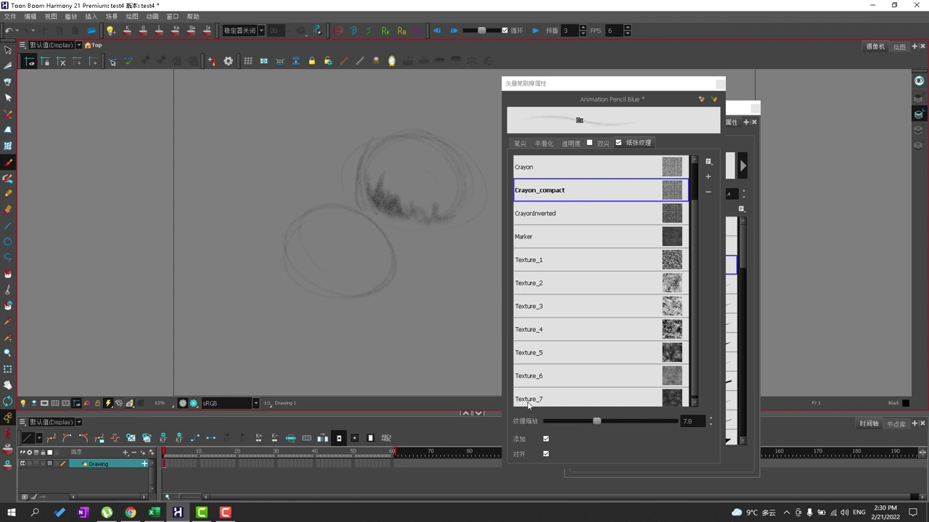
pyautogui.click(546, 439)
pyautogui.moveTo(373, 187); pyautogui.dragTo(403, 222)
pyautogui.click(545, 454)
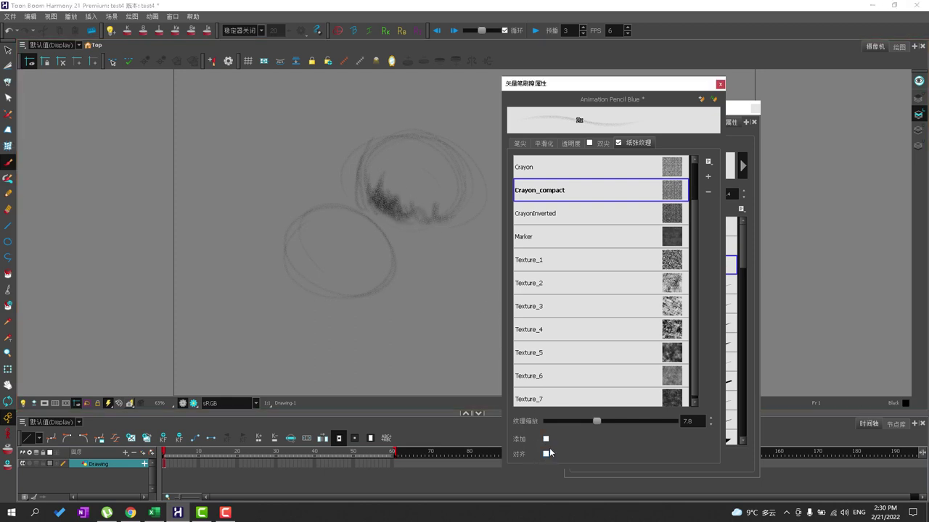
# Clear the canvas and try the CrayonInverted texture with test strokes, undoing them.
pyautogui.hotkey('ctrl', 'a')
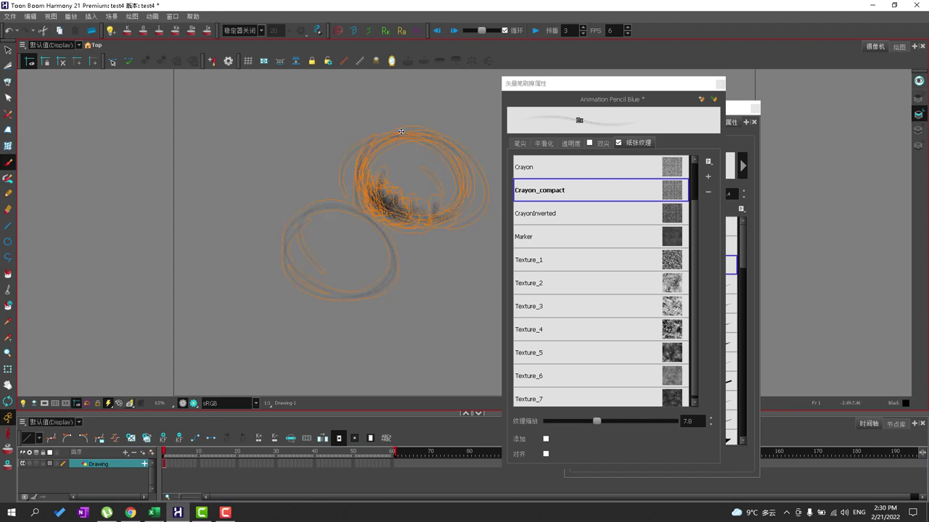
pyautogui.press('Delete')
pyautogui.click(541, 215)
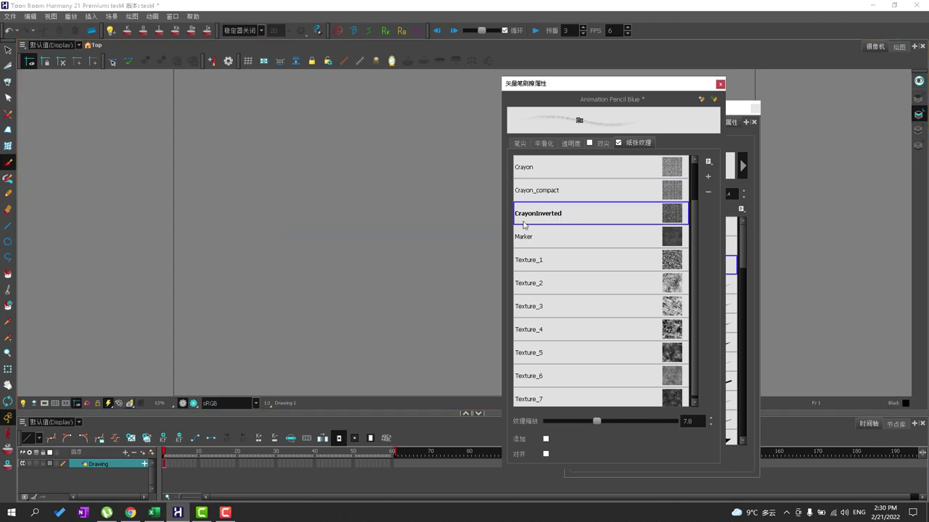
pyautogui.moveTo(259, 211); pyautogui.dragTo(347, 220)
pyautogui.moveTo(340, 270)
pyautogui.mouseDown()
pyautogui.moveTo(331, 194)
pyautogui.moveTo(289, 196)
pyautogui.mouseUp()
pyautogui.hotkey('ctrl', 'z')
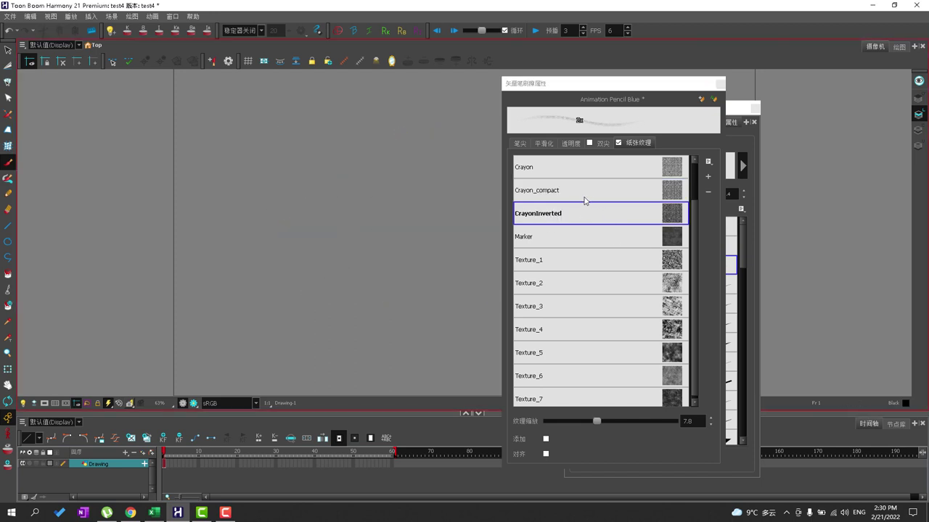
# Select the Crayon_compact texture, draw a shaded test circle, and add a zigzag inside it with the texture scale at 13.8.
pyautogui.click(582, 197)
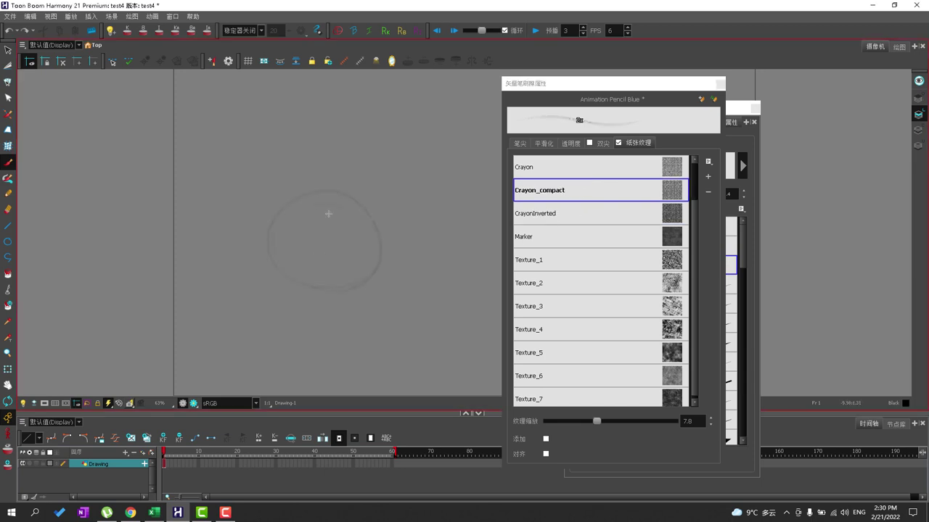
pyautogui.moveTo(287, 267)
pyautogui.mouseDown()
pyautogui.moveTo(249, 239)
pyautogui.moveTo(312, 282)
pyautogui.moveTo(276, 262)
pyautogui.moveTo(283, 256)
pyautogui.moveTo(289, 277)
pyautogui.moveTo(321, 272)
pyautogui.moveTo(279, 252)
pyautogui.mouseUp()
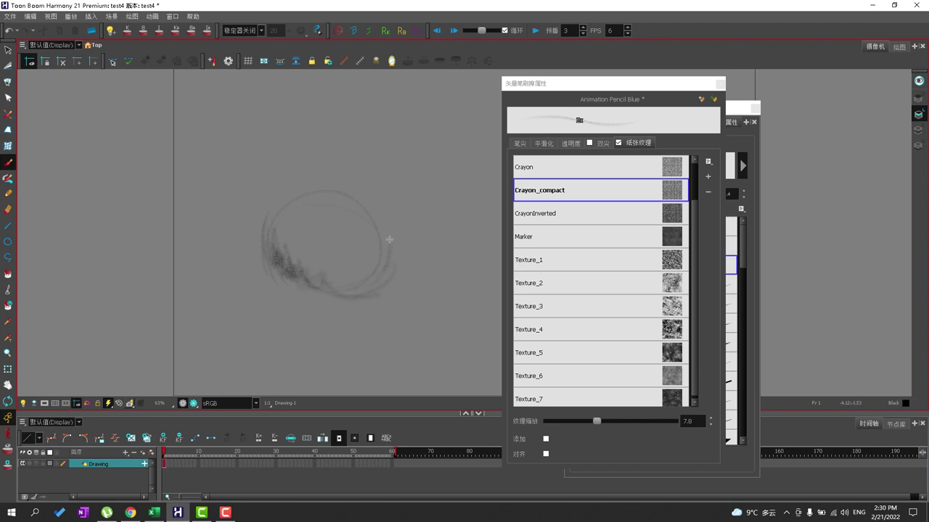
pyautogui.moveTo(390, 240)
pyautogui.mouseDown()
pyautogui.moveTo(382, 278)
pyautogui.moveTo(377, 235)
pyautogui.moveTo(365, 242)
pyautogui.moveTo(344, 290)
pyautogui.moveTo(380, 251)
pyautogui.moveTo(371, 264)
pyautogui.moveTo(378, 275)
pyautogui.moveTo(367, 273)
pyautogui.moveTo(382, 257)
pyautogui.moveTo(359, 239)
pyautogui.mouseUp()
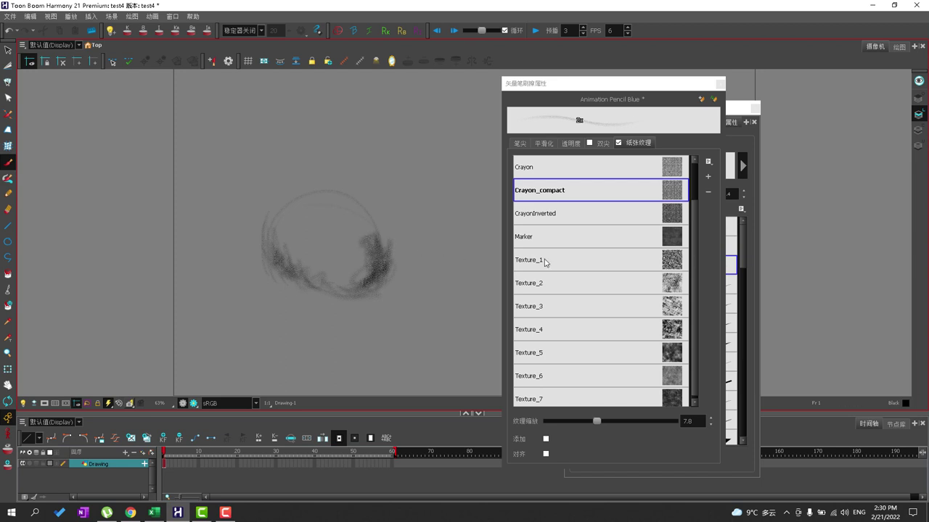
pyautogui.moveTo(599, 420); pyautogui.dragTo(631, 422)
pyautogui.moveTo(298, 217)
pyautogui.mouseDown()
pyautogui.moveTo(338, 211)
pyautogui.moveTo(352, 235)
pyautogui.moveTo(391, 245)
pyautogui.mouseUp()
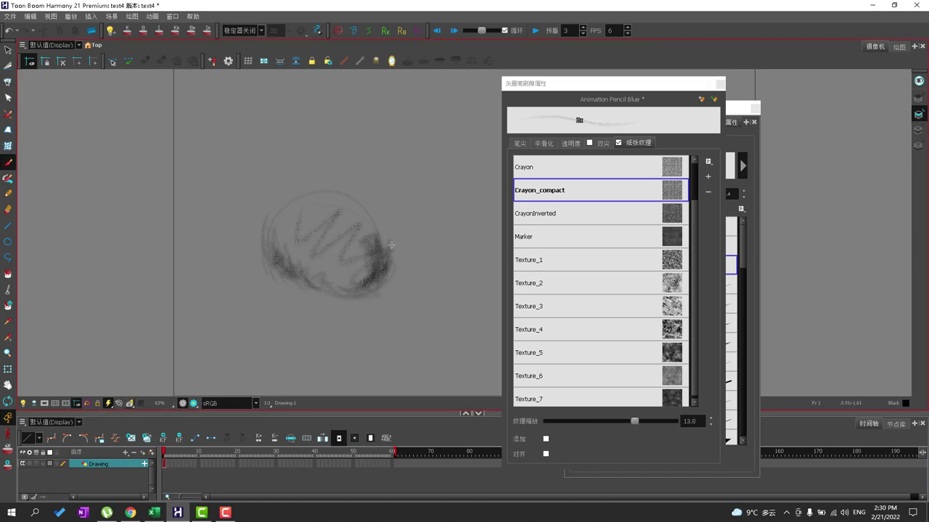
# Set the texture scale to 5.1, clear the canvas, and draw a large light test circle.
pyautogui.moveTo(634, 421); pyautogui.dragTo(577, 422)
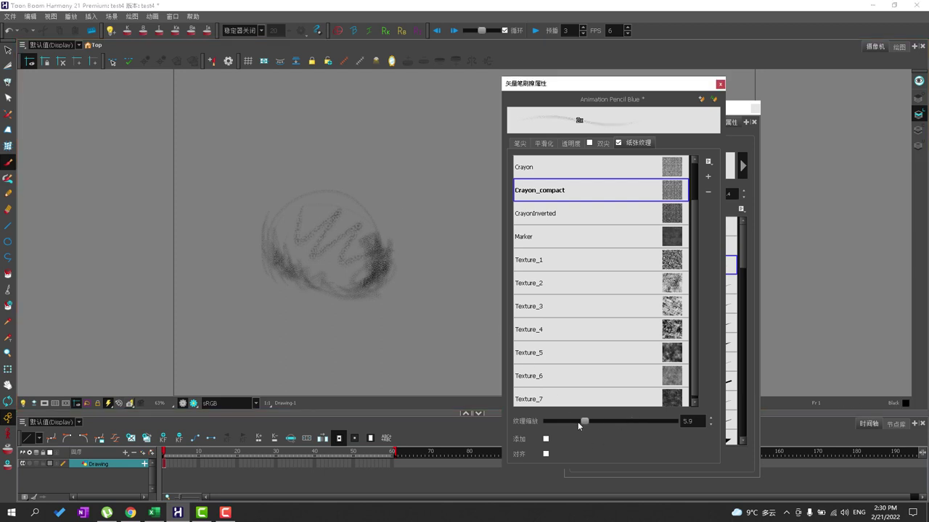
pyautogui.hotkey('ctrl', 'a')
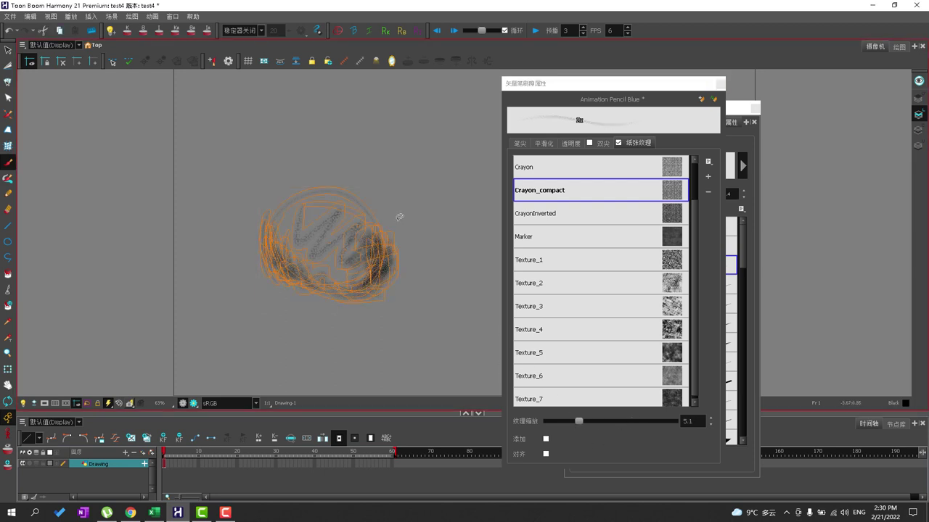
pyautogui.press('Delete')
pyautogui.moveTo(320, 161)
pyautogui.mouseDown()
pyautogui.moveTo(286, 264)
pyautogui.moveTo(343, 170)
pyautogui.mouseUp()
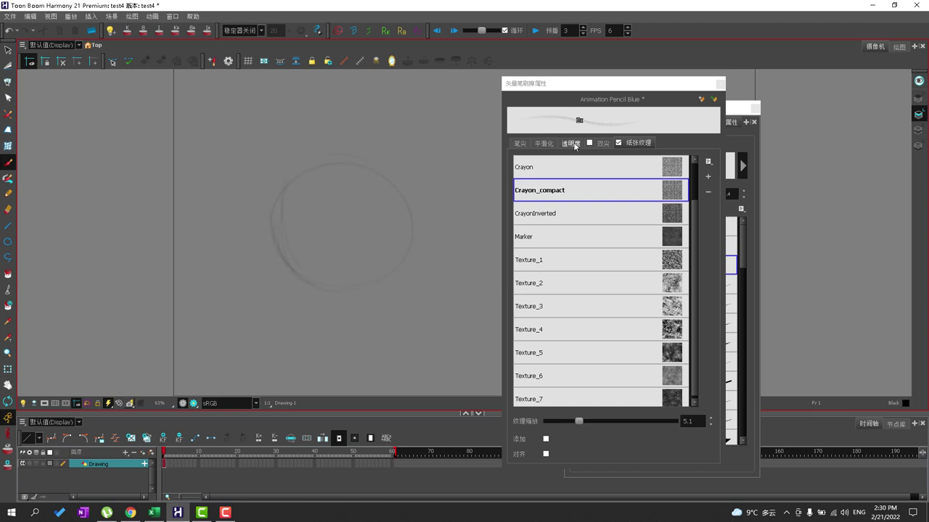
# Enable the dual tip with the Circle shape and draw small test circles around the large one.
pyautogui.click(603, 144)
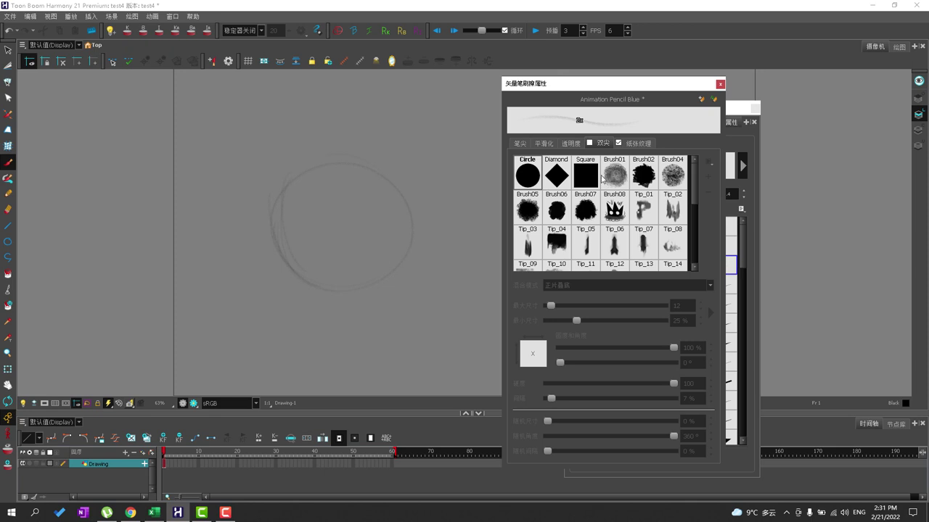
pyautogui.click(590, 143)
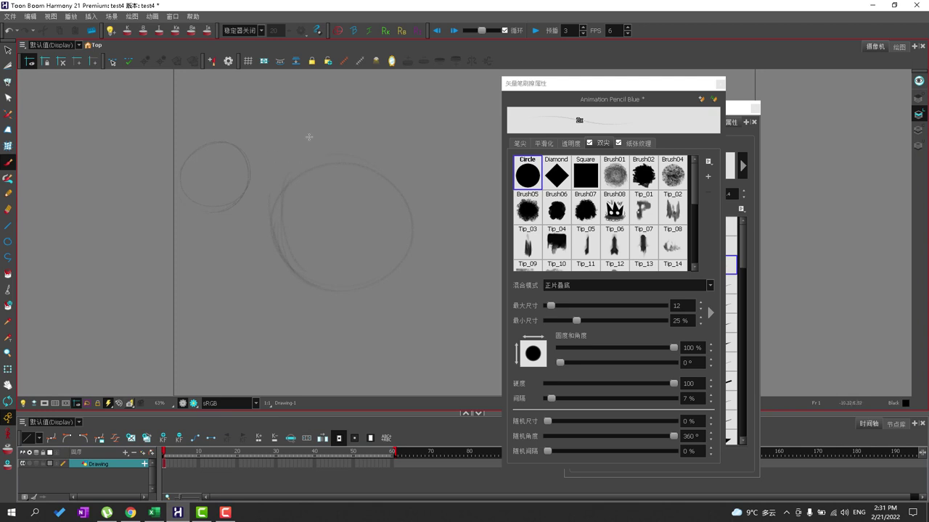
pyautogui.moveTo(309, 137); pyautogui.dragTo(328, 139)
pyautogui.click(560, 308)
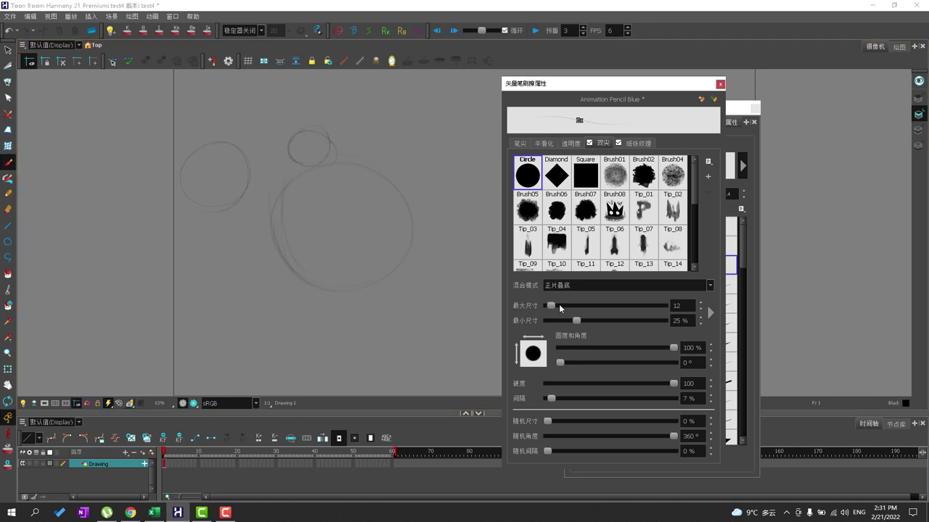
# Set the dual tip's maximum size to 299.2, test it with circles, shading and curved strokes, and update the brush preset.
pyautogui.moveTo(590, 305); pyautogui.dragTo(607, 309)
pyautogui.moveTo(403, 175); pyautogui.dragTo(431, 192)
pyautogui.moveTo(334, 248)
pyautogui.mouseDown()
pyautogui.moveTo(355, 267)
pyautogui.moveTo(348, 207)
pyautogui.moveTo(345, 252)
pyautogui.moveTo(363, 248)
pyautogui.moveTo(352, 237)
pyautogui.moveTo(338, 240)
pyautogui.moveTo(382, 262)
pyautogui.moveTo(337, 251)
pyautogui.moveTo(383, 272)
pyautogui.moveTo(333, 243)
pyautogui.moveTo(356, 272)
pyautogui.moveTo(341, 242)
pyautogui.moveTo(415, 276)
pyautogui.moveTo(383, 279)
pyautogui.moveTo(447, 293)
pyautogui.moveTo(404, 317)
pyautogui.moveTo(453, 288)
pyautogui.mouseUp()
pyautogui.moveTo(385, 321)
pyautogui.mouseDown()
pyautogui.moveTo(458, 299)
pyautogui.moveTo(379, 348)
pyautogui.moveTo(354, 347)
pyautogui.mouseUp()
pyautogui.moveTo(246, 291); pyautogui.dragTo(397, 333)
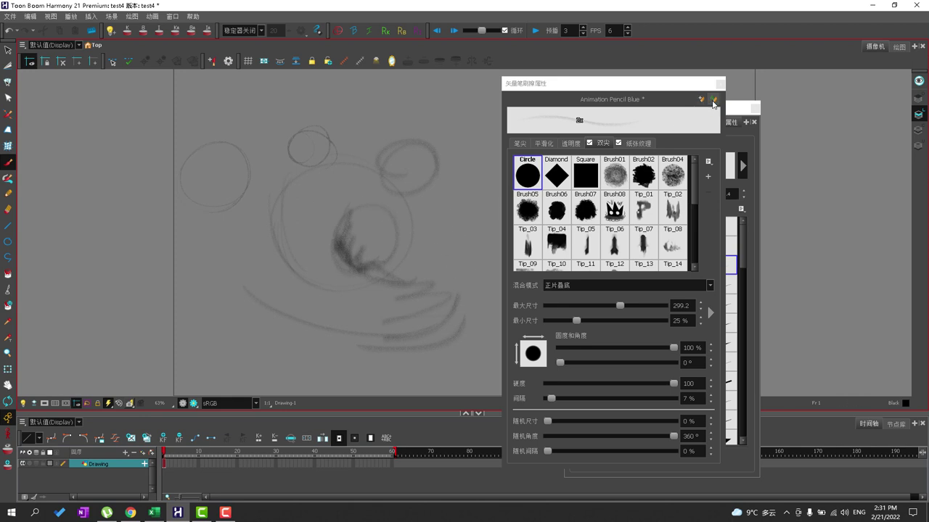
pyautogui.click(701, 101)
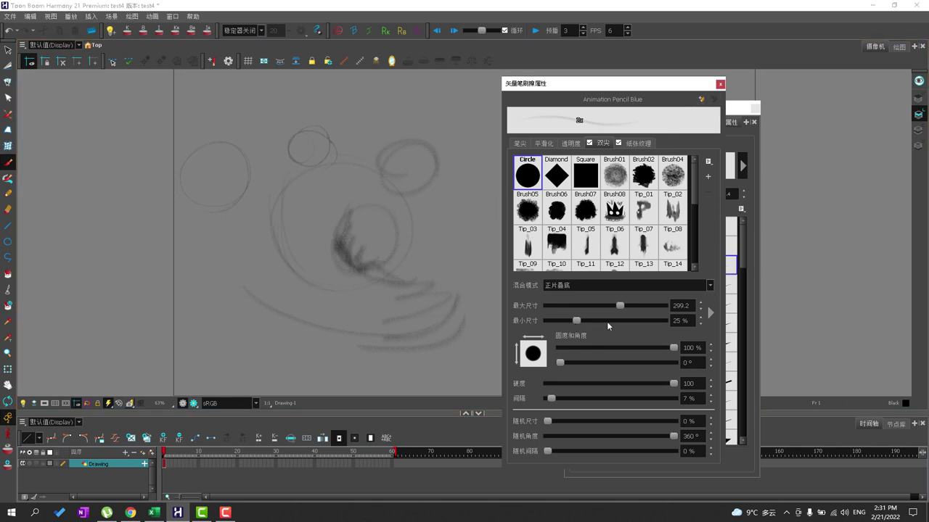
# Set the dual tip's maximum size to 339.2, test it with a shaded circle, and clear the canvas.
pyautogui.moveTo(621, 304); pyautogui.dragTo(626, 304)
pyautogui.moveTo(206, 251)
pyautogui.mouseDown()
pyautogui.moveTo(239, 289)
pyautogui.moveTo(196, 268)
pyautogui.moveTo(207, 280)
pyautogui.moveTo(227, 274)
pyautogui.moveTo(193, 263)
pyautogui.moveTo(214, 296)
pyautogui.moveTo(195, 262)
pyautogui.moveTo(238, 299)
pyautogui.moveTo(280, 287)
pyautogui.moveTo(268, 312)
pyautogui.mouseUp()
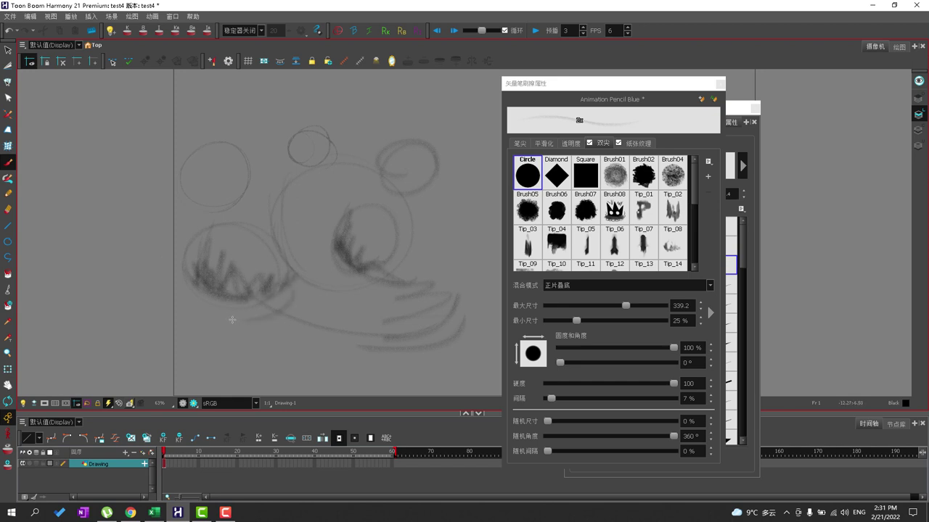
pyautogui.hotkey('ctrl', 'a')
pyautogui.press('Delete')
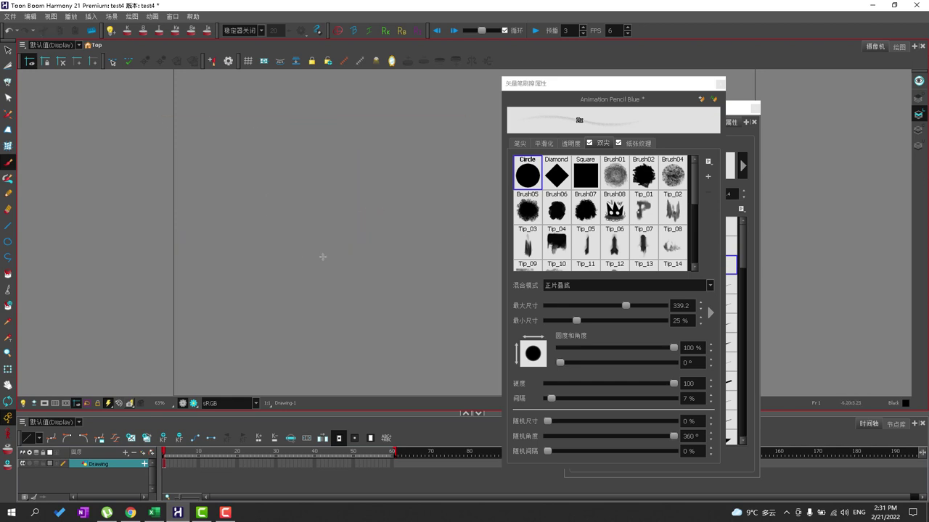
# Sketch a cartoon head with curved vertical and horizontal guide lines and both eyes, undoing and redrawing the second eye.
pyautogui.moveTo(330, 162)
pyautogui.mouseDown()
pyautogui.moveTo(321, 228)
pyautogui.moveTo(342, 210)
pyautogui.moveTo(329, 172)
pyautogui.moveTo(344, 258)
pyautogui.moveTo(332, 286)
pyautogui.mouseUp()
pyautogui.moveTo(216, 209); pyautogui.dragTo(440, 204)
pyautogui.moveTo(325, 207); pyautogui.dragTo(330, 222)
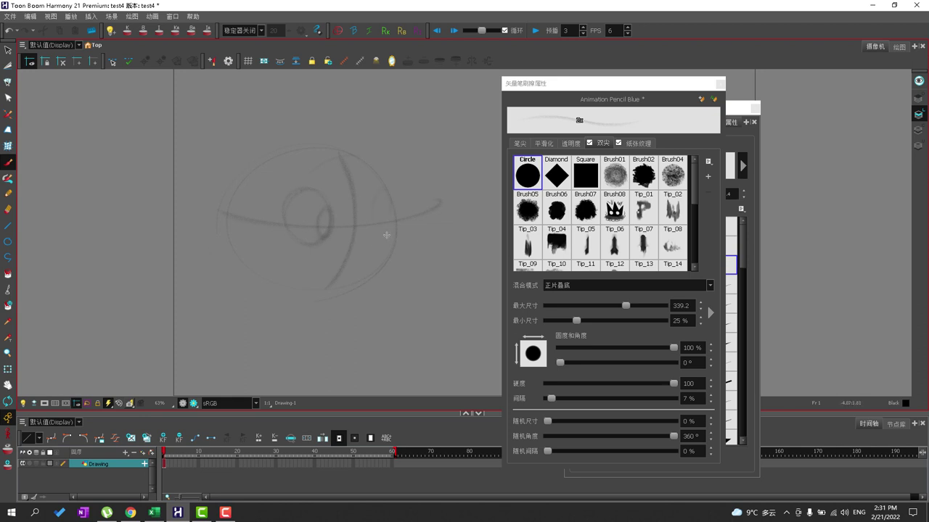
pyautogui.hotkey('ctrl', 'z')
pyautogui.hotkey('ctrl', 'shift', 'z')
pyautogui.hotkey('ctrl', 'z')
pyautogui.moveTo(380, 233); pyautogui.dragTo(383, 211)
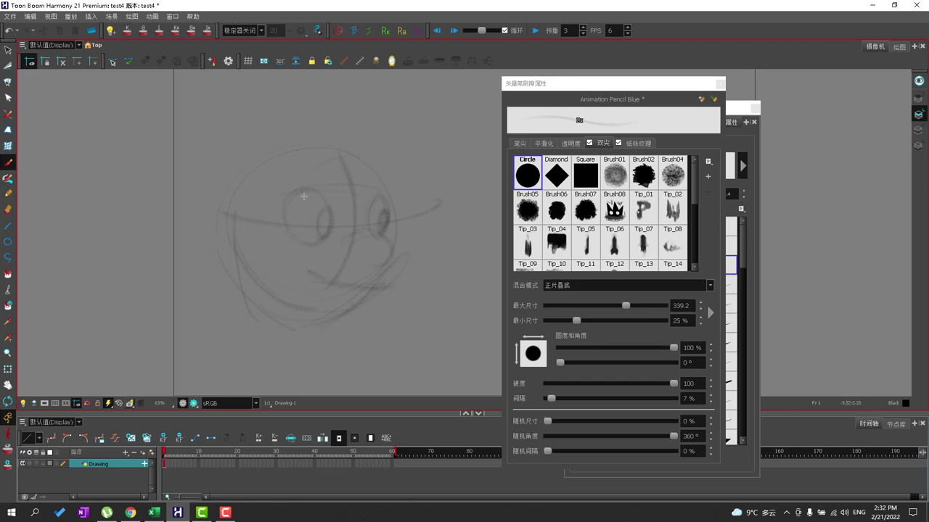
# Add eyebrows, a nose, hair and an ear to the cartoon head.
pyautogui.moveTo(291, 192); pyautogui.dragTo(313, 188)
pyautogui.moveTo(345, 238); pyautogui.dragTo(342, 245)
pyautogui.moveTo(289, 183)
pyautogui.mouseDown()
pyautogui.moveTo(314, 193)
pyautogui.moveTo(380, 186)
pyautogui.mouseUp()
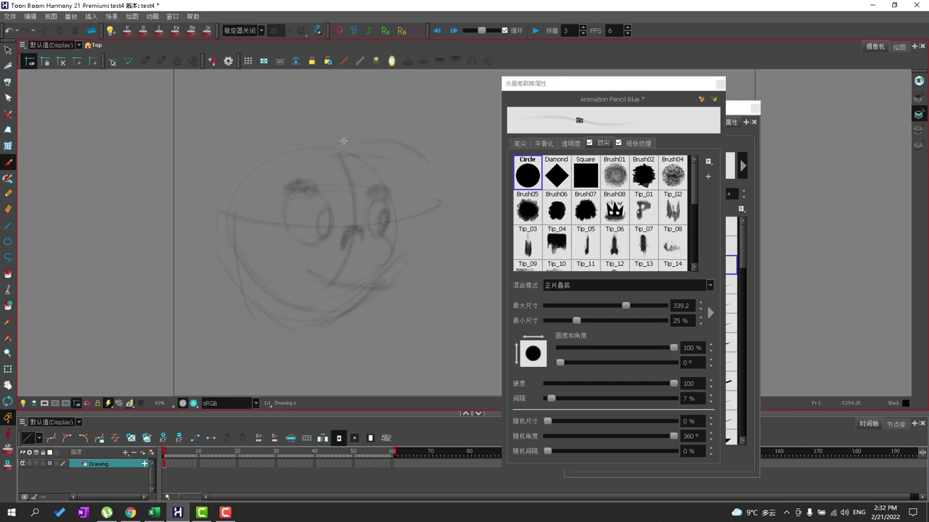
pyautogui.moveTo(339, 155); pyautogui.dragTo(348, 134)
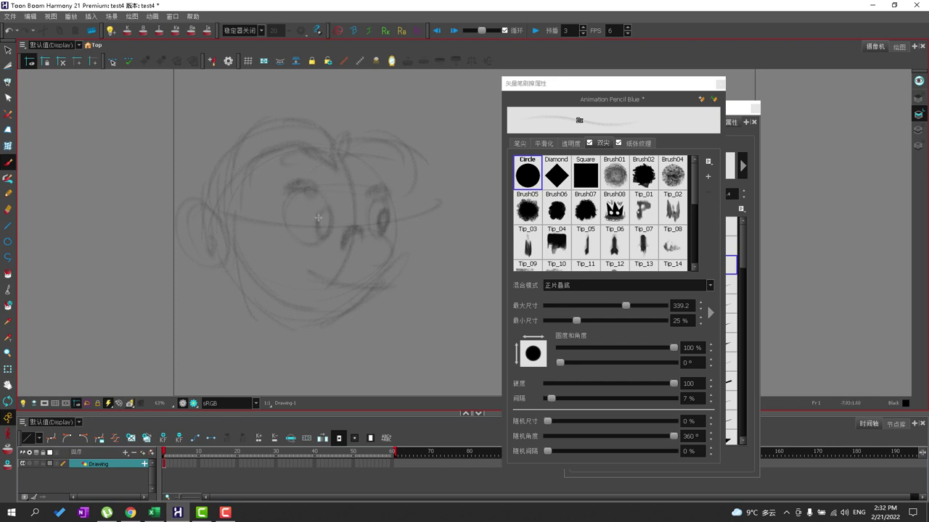
# Darken the pupil, round out the nose, and sketch the mouth, neck, shoulders and a raised hand beside the face.
pyautogui.moveTo(317, 218)
pyautogui.mouseDown()
pyautogui.moveTo(328, 231)
pyautogui.moveTo(327, 215)
pyautogui.moveTo(323, 238)
pyautogui.mouseUp()
pyautogui.moveTo(390, 240); pyautogui.dragTo(386, 273)
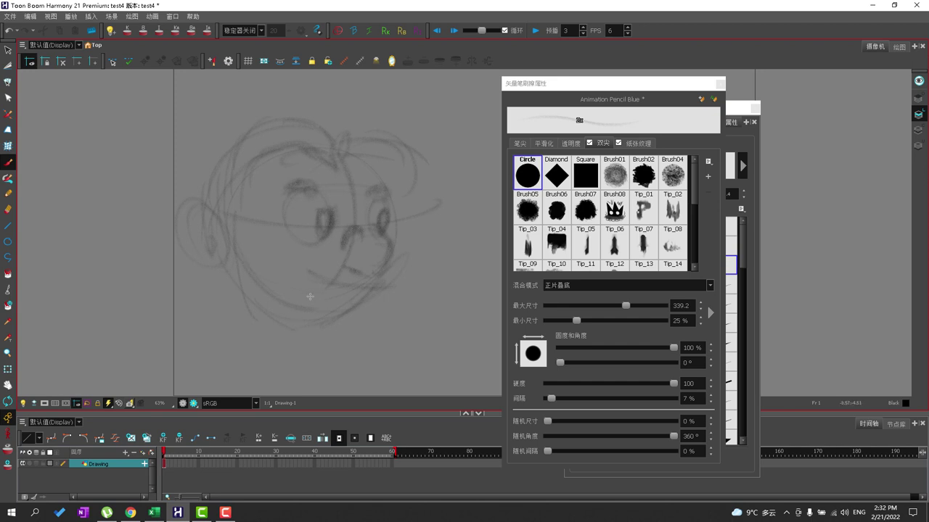
pyautogui.moveTo(298, 282)
pyautogui.mouseDown()
pyautogui.moveTo(299, 324)
pyautogui.moveTo(316, 329)
pyautogui.moveTo(350, 312)
pyautogui.moveTo(306, 327)
pyautogui.moveTo(314, 308)
pyautogui.moveTo(320, 330)
pyautogui.mouseUp()
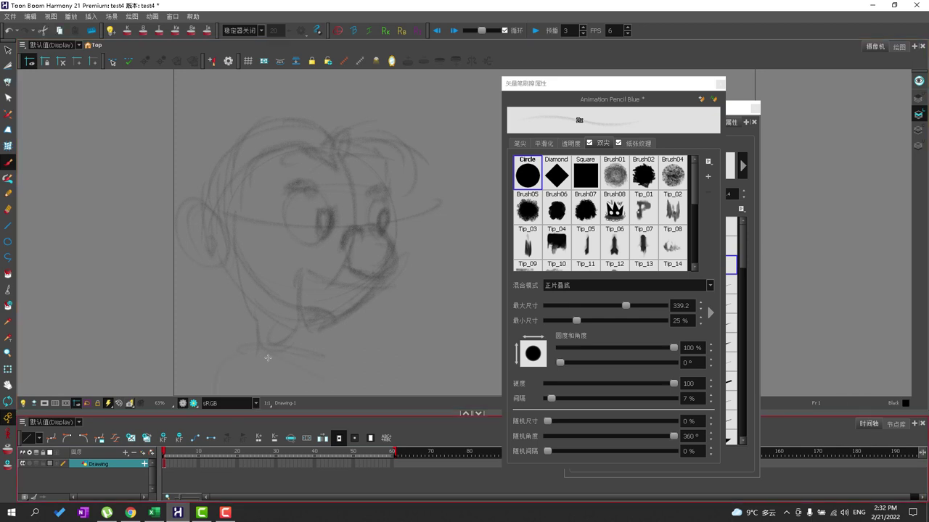
pyautogui.moveTo(478, 302); pyautogui.dragTo(423, 293)
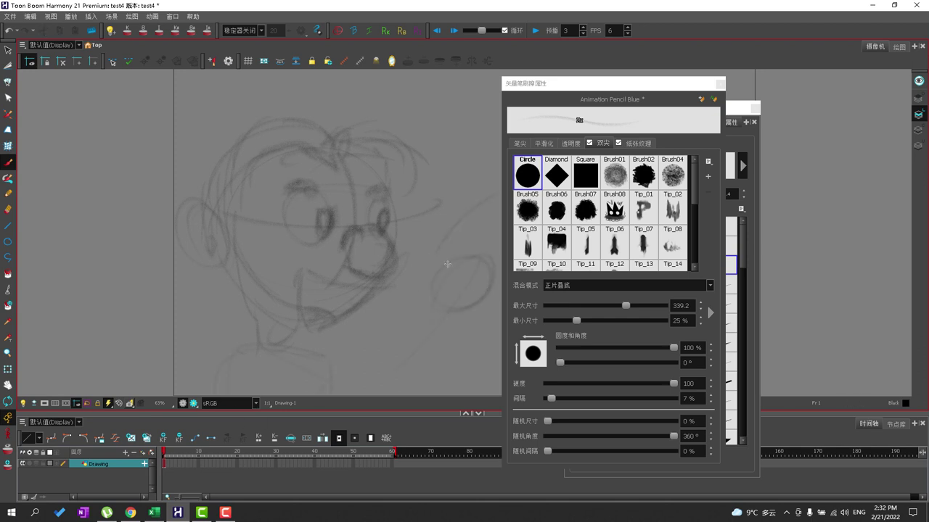
pyautogui.moveTo(419, 258); pyautogui.dragTo(423, 284)
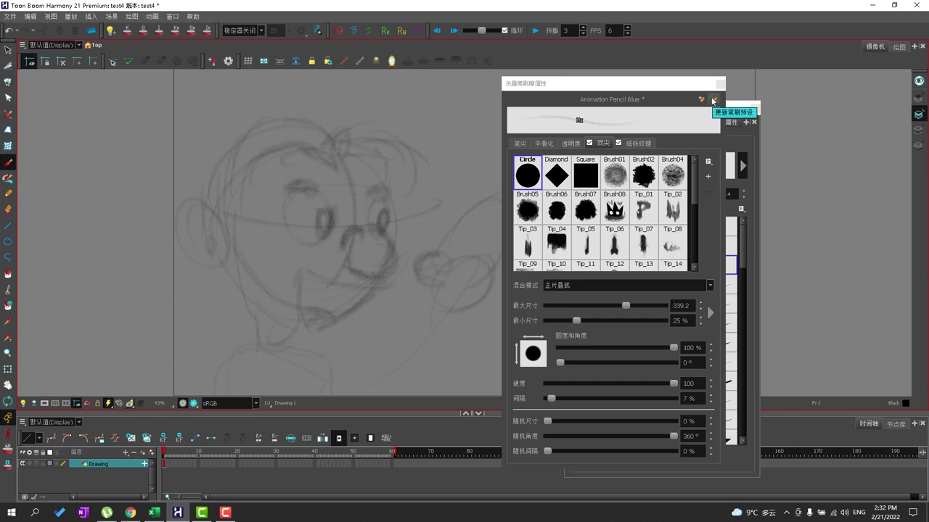
# Update the Animation Pencil Blue preset and set its maximum flow to 14.6.
pyautogui.click(712, 100)
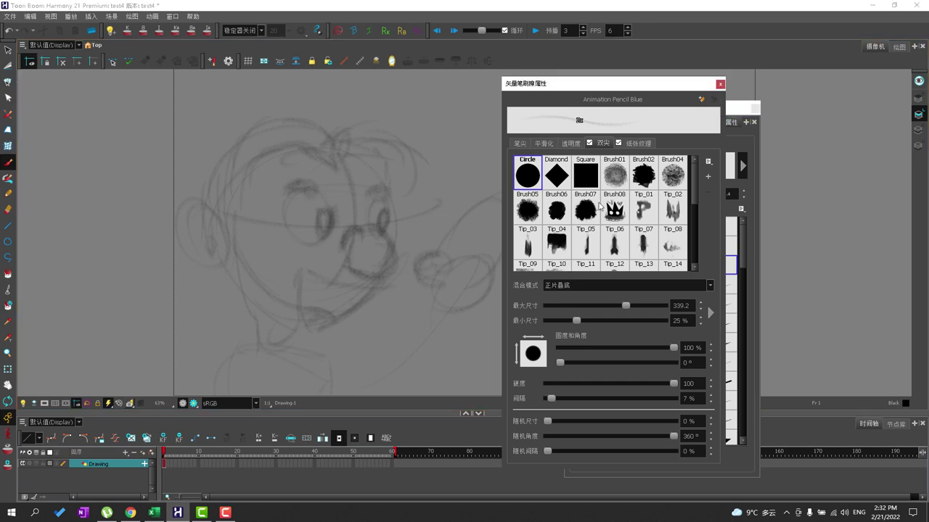
pyautogui.click(570, 143)
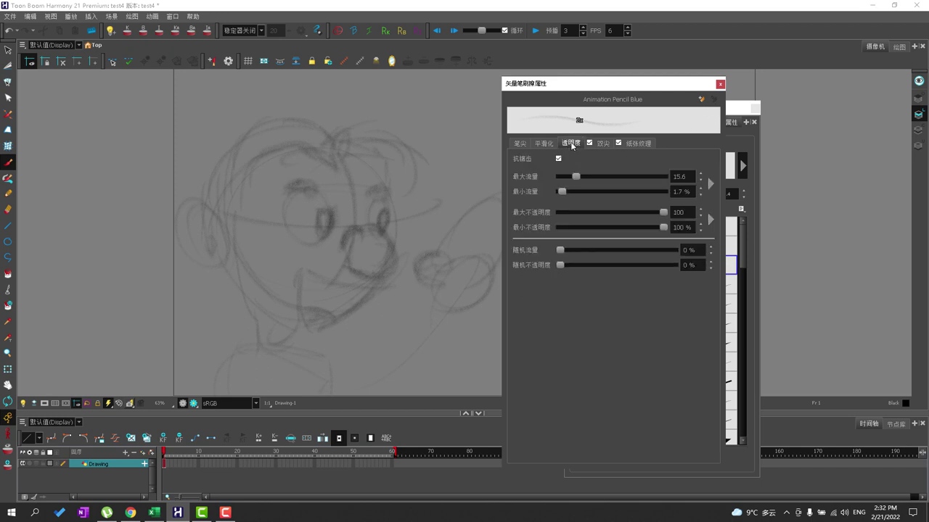
pyautogui.click(563, 181)
# Move the brush properties and tool properties windows aside to free up the drawing area.
pyautogui.moveTo(655, 88); pyautogui.dragTo(790, 102)
pyautogui.click(617, 140)
pyautogui.moveTo(650, 111); pyautogui.dragTo(793, 118)
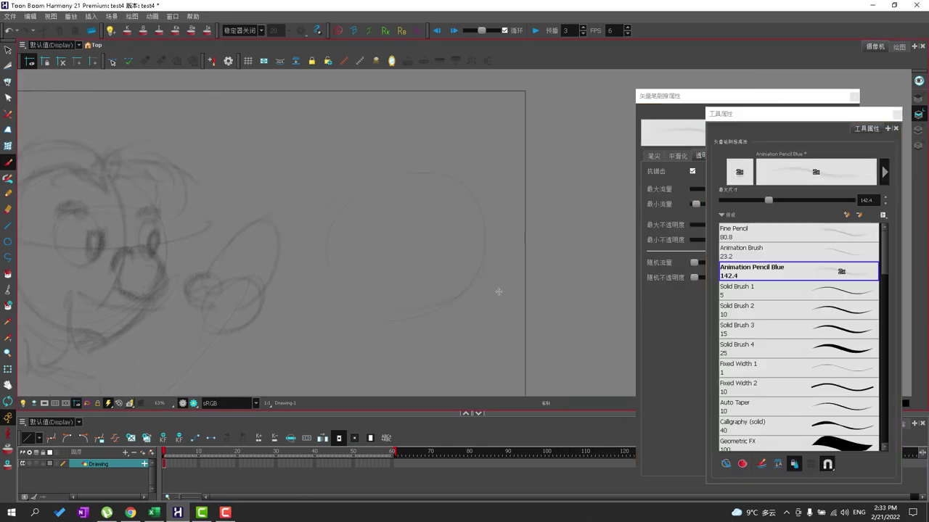
# Draw test curves and zigzags in the empty area beside the character, and clear the whole canvas.
pyautogui.moveTo(381, 249); pyautogui.dragTo(487, 249)
pyautogui.moveTo(306, 128); pyautogui.dragTo(472, 132)
pyautogui.moveTo(606, 100)
pyautogui.mouseDown()
pyautogui.moveTo(603, 142)
pyautogui.moveTo(494, 331)
pyautogui.mouseUp()
pyautogui.moveTo(564, 204); pyautogui.dragTo(574, 240)
pyautogui.moveTo(629, 348); pyautogui.dragTo(517, 339)
pyautogui.hotkey('ctrl', 'a')
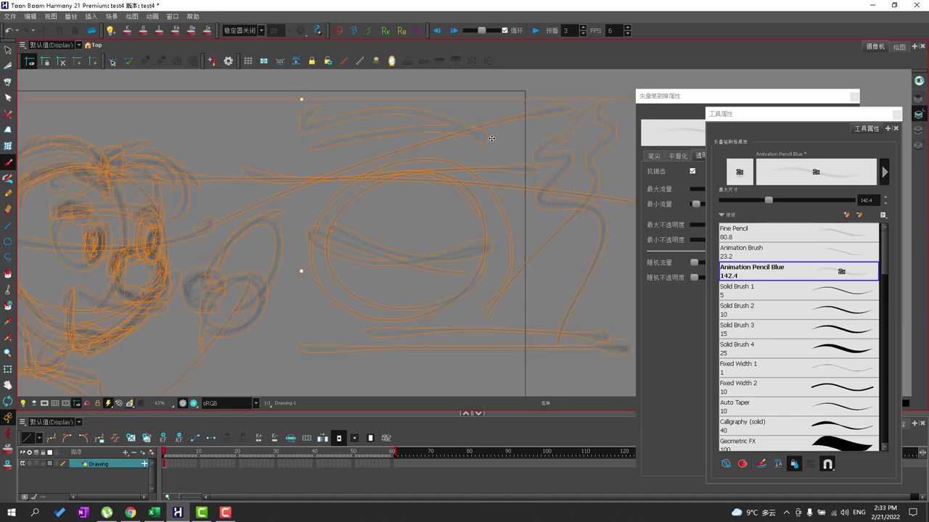
pyautogui.press('Delete')
# Draw a series of curved and zigzag test strokes across the empty canvas, and delete them all.
pyautogui.moveTo(301, 183)
pyautogui.mouseDown()
pyautogui.moveTo(343, 240)
pyautogui.moveTo(360, 293)
pyautogui.moveTo(358, 327)
pyautogui.mouseUp()
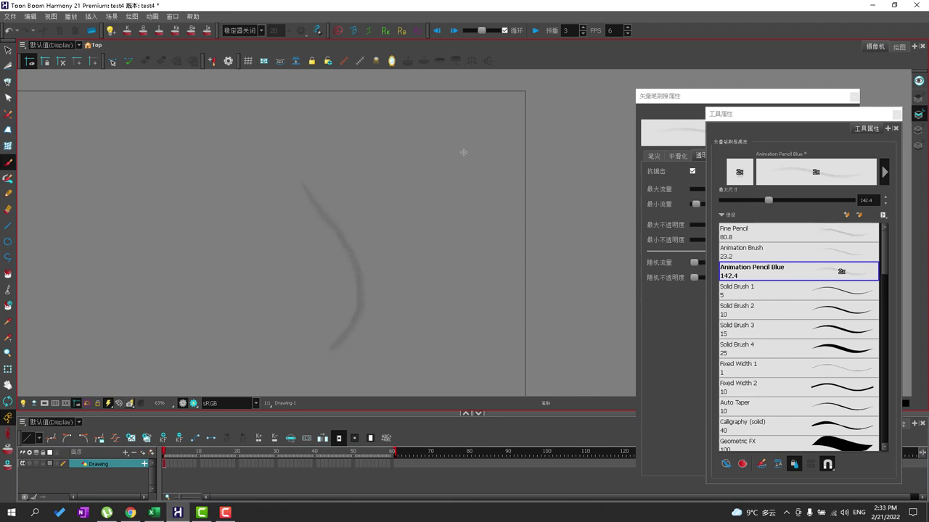
pyautogui.moveTo(464, 170)
pyautogui.mouseDown()
pyautogui.moveTo(473, 231)
pyautogui.moveTo(508, 295)
pyautogui.mouseUp()
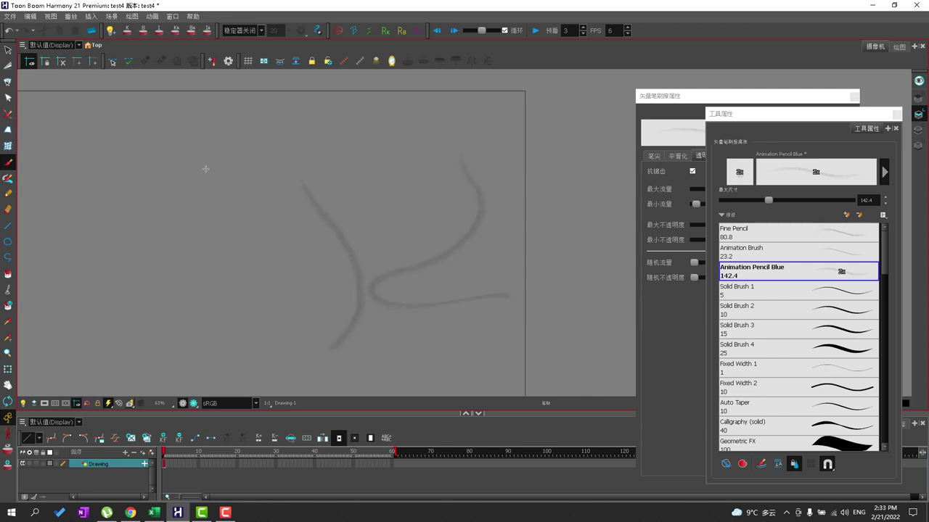
pyautogui.moveTo(266, 201)
pyautogui.mouseDown()
pyautogui.moveTo(272, 266)
pyautogui.moveTo(341, 338)
pyautogui.mouseUp()
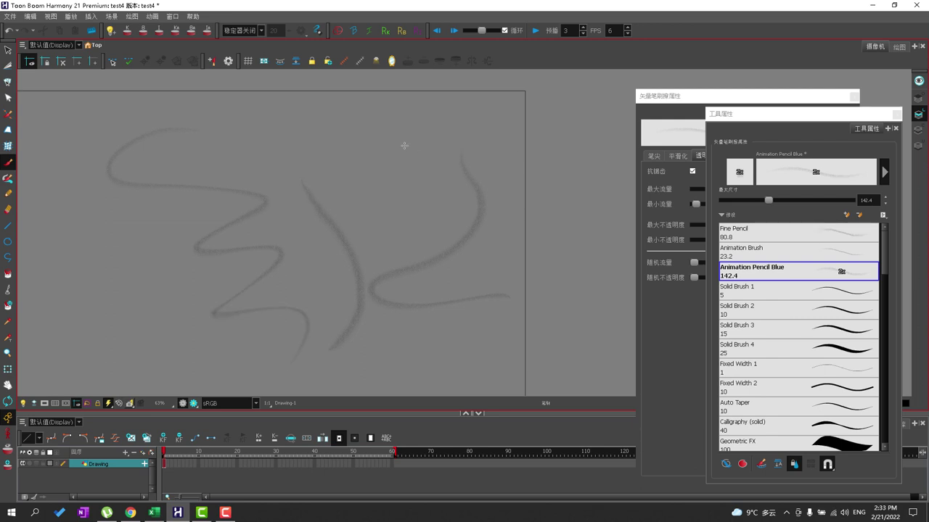
pyautogui.moveTo(367, 125); pyautogui.dragTo(508, 186)
pyautogui.moveTo(586, 145)
pyautogui.mouseDown()
pyautogui.moveTo(474, 325)
pyautogui.moveTo(449, 344)
pyautogui.mouseUp()
pyautogui.moveTo(146, 229); pyautogui.dragTo(210, 308)
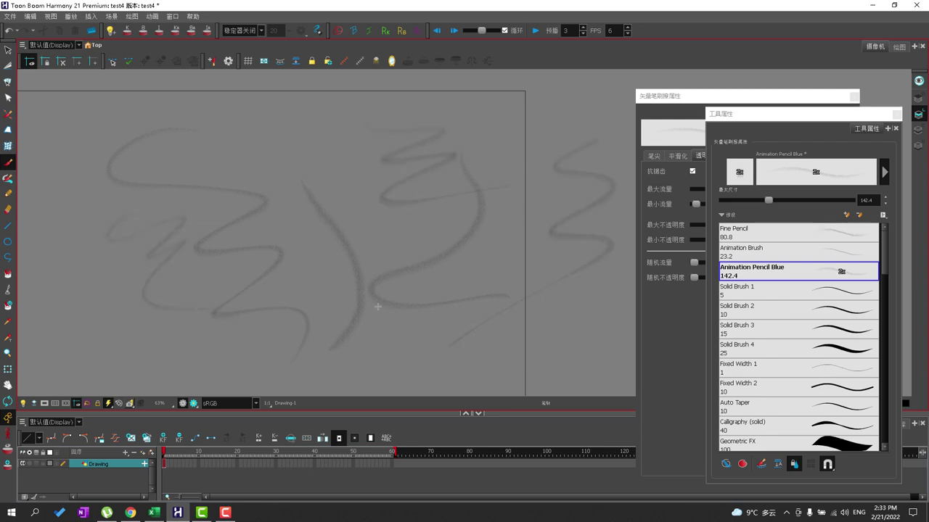
pyautogui.moveTo(345, 147); pyautogui.dragTo(373, 220)
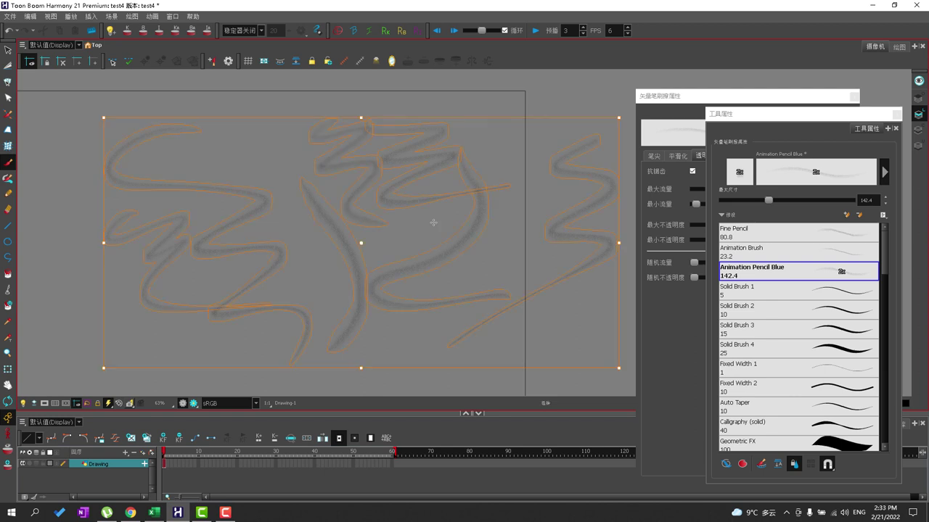
pyautogui.press('Delete')
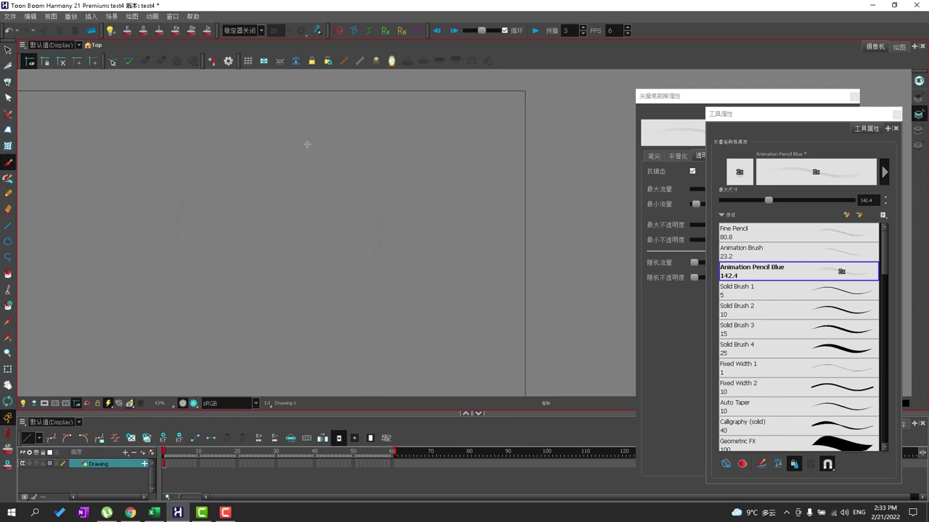
# Sketch a front-facing cartoon head with crossing guide lines, eyes with pupils, a round nose, and a wide mouth and jaw.
pyautogui.moveTo(176, 215); pyautogui.dragTo(393, 212)
pyautogui.moveTo(283, 139); pyautogui.dragTo(299, 305)
pyautogui.moveTo(211, 236)
pyautogui.mouseDown()
pyautogui.moveTo(254, 221)
pyautogui.moveTo(217, 248)
pyautogui.mouseUp()
pyautogui.moveTo(299, 234); pyautogui.dragTo(300, 252)
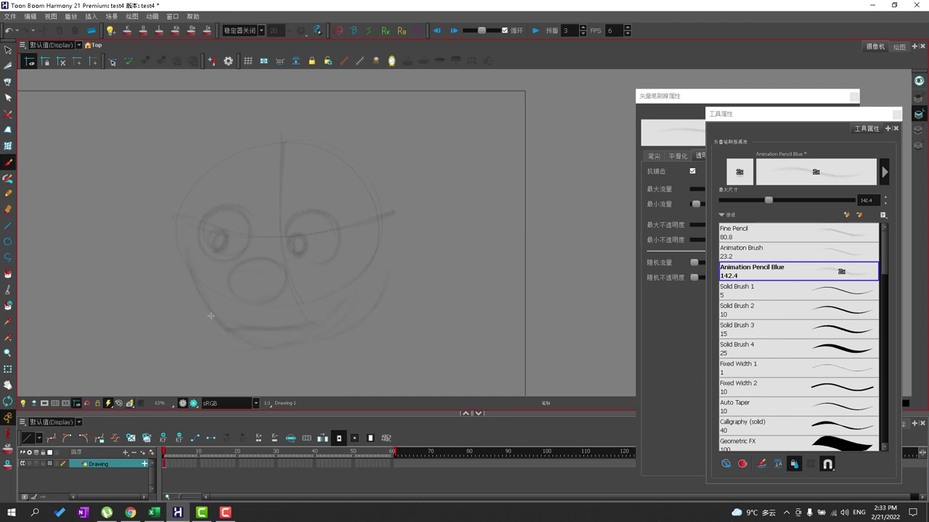
pyautogui.moveTo(210, 315); pyautogui.dragTo(310, 332)
# Examine the pressure options for Animation Pencil Blue's flow and the brush's smoothing settings.
pyautogui.click(884, 180)
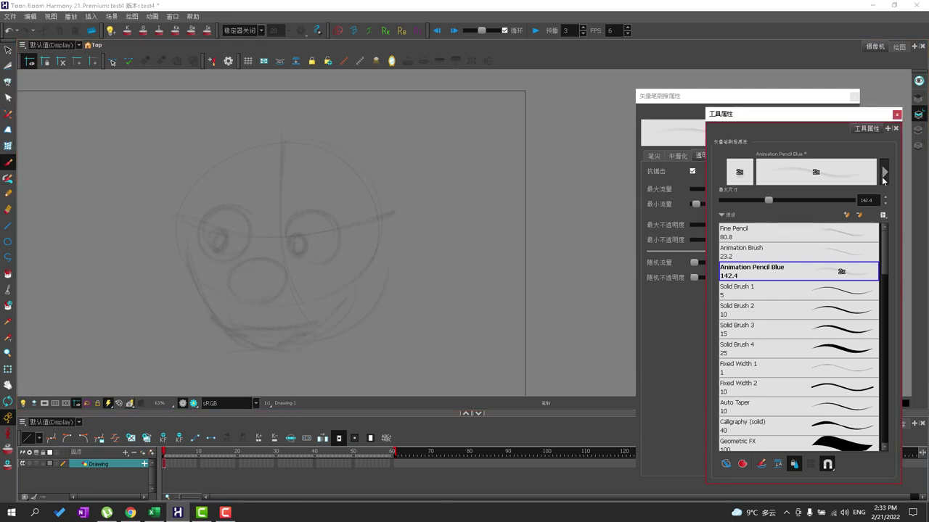
pyautogui.click(884, 174)
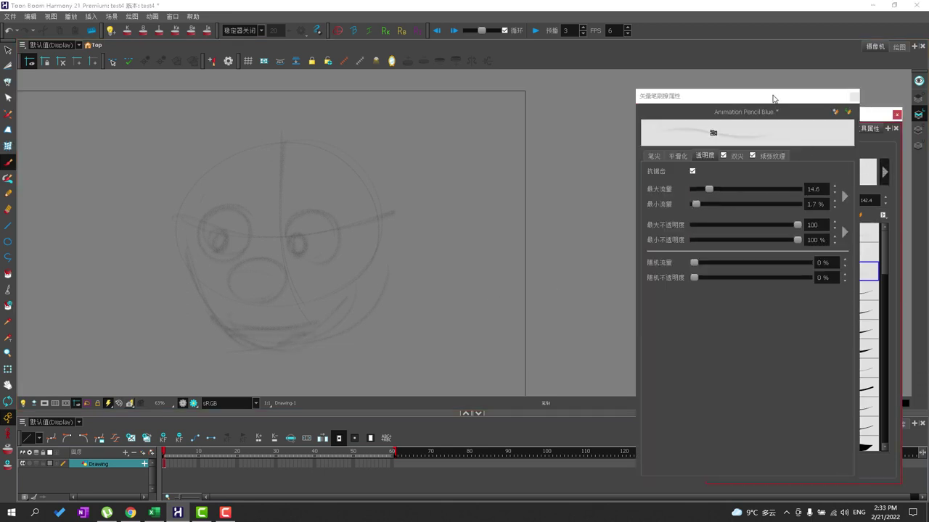
pyautogui.moveTo(756, 102); pyautogui.dragTo(534, 80)
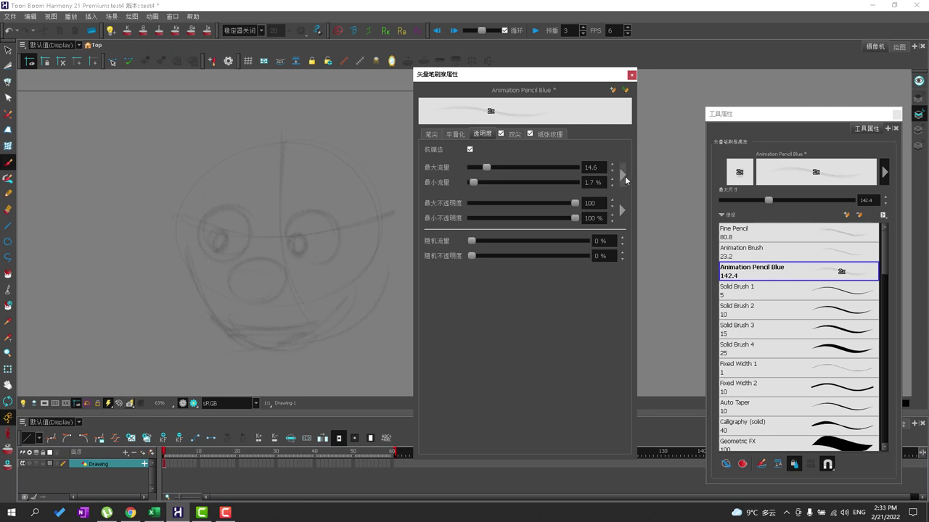
pyautogui.click(622, 174)
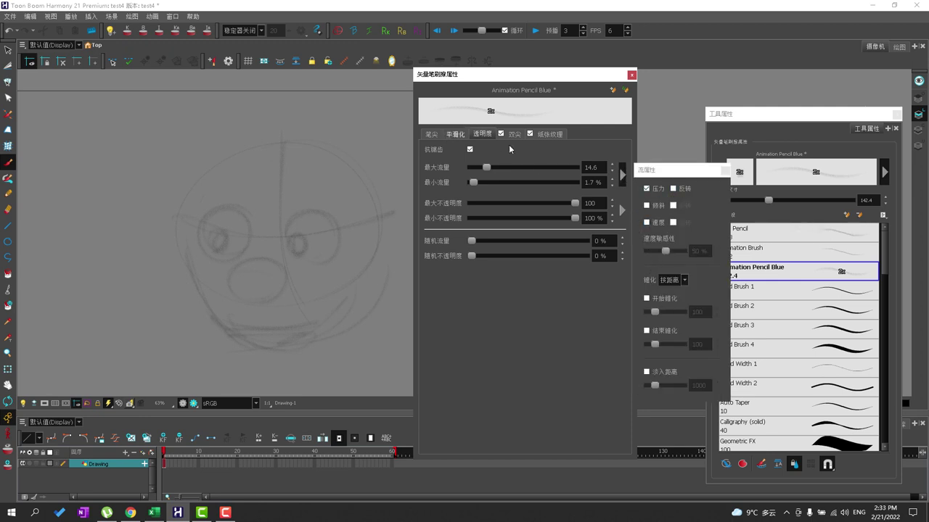
pyautogui.click(715, 173)
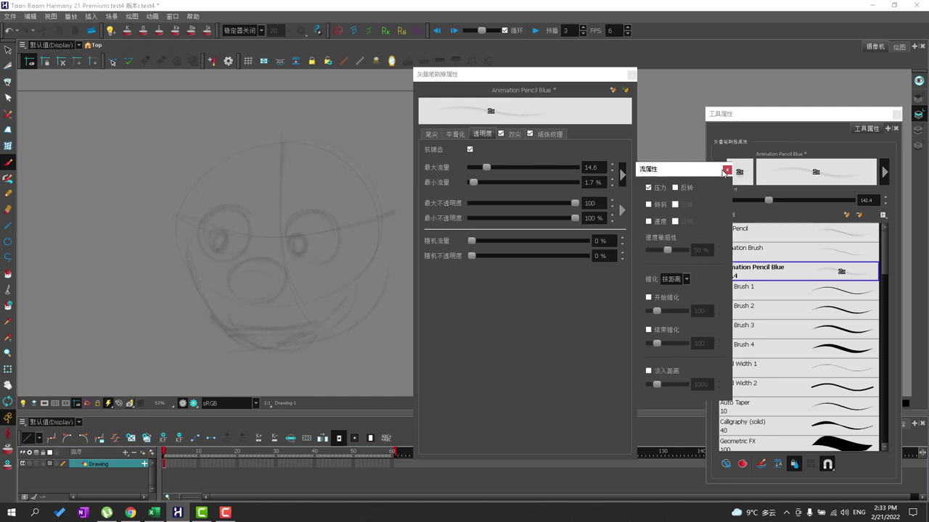
pyautogui.click(726, 170)
pyautogui.click(457, 134)
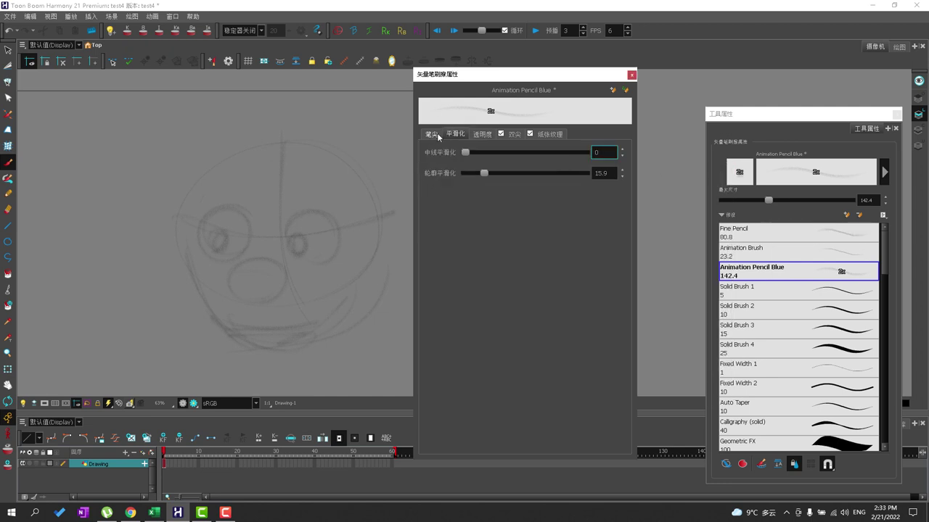
# Draw overlapping test circles above the head, set the brush tip's maximum size to 153.6, and save it to the Animation Pencil Blue preset.
pyautogui.click(438, 135)
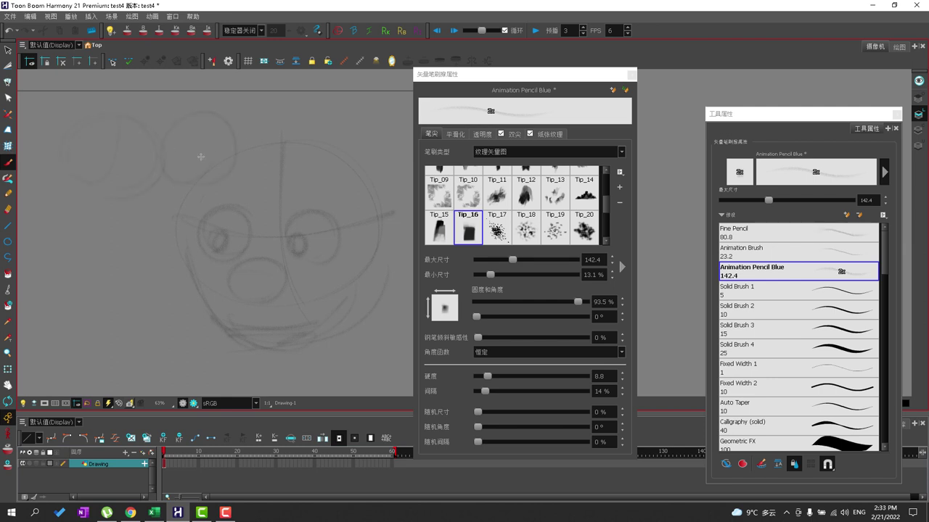
pyautogui.moveTo(165, 155); pyautogui.dragTo(214, 170)
pyautogui.moveTo(511, 261); pyautogui.dragTo(515, 262)
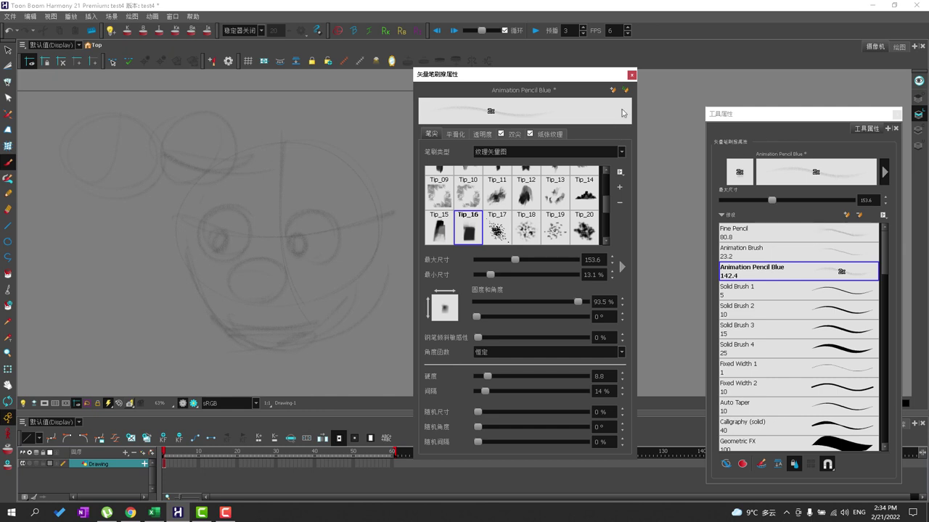
pyautogui.click(625, 90)
pyautogui.click(632, 75)
# Clear the canvas and sketch a three-quarter cartoon head with curved guide lines, eyes, a round nose, a small mouth and a jaw.
pyautogui.hotkey('ctrl', 'a')
pyautogui.press('Delete')
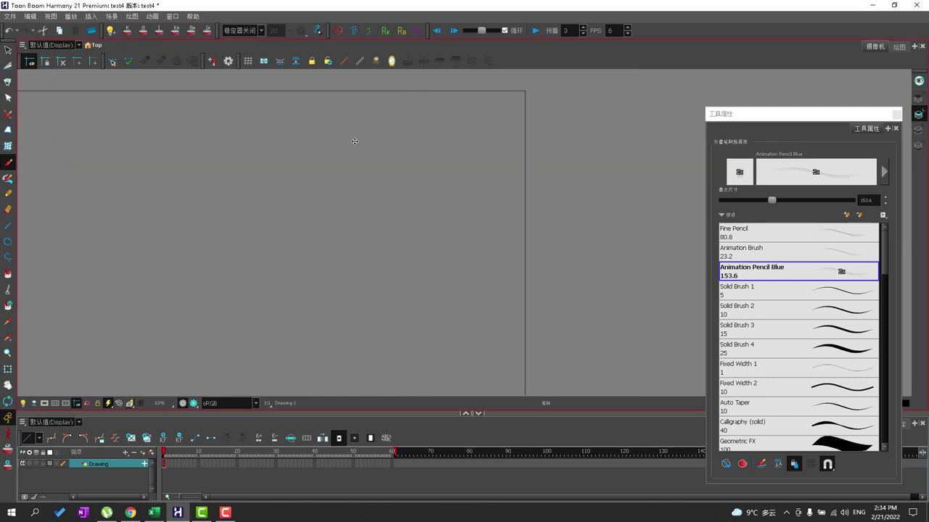
pyautogui.moveTo(316, 291)
pyautogui.mouseDown()
pyautogui.moveTo(360, 180)
pyautogui.moveTo(339, 171)
pyautogui.mouseUp()
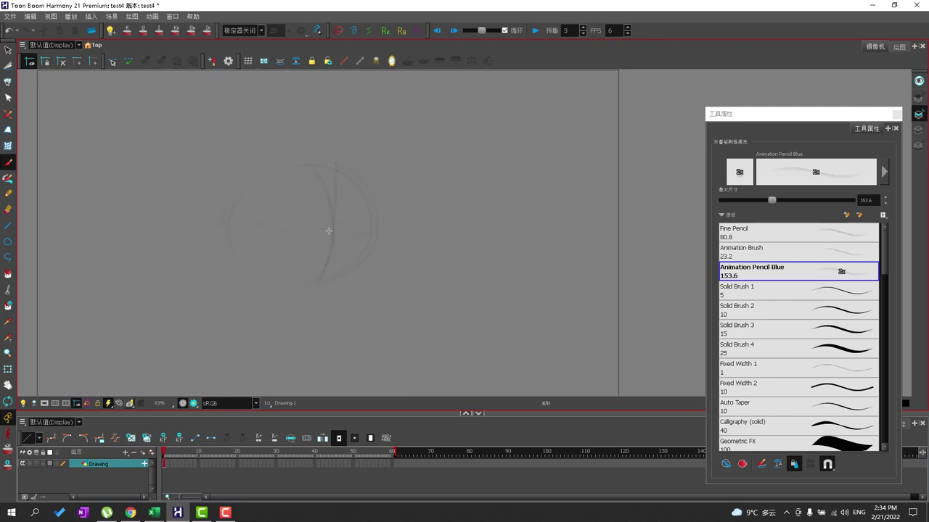
pyautogui.moveTo(329, 231); pyautogui.dragTo(399, 217)
pyautogui.moveTo(296, 247); pyautogui.dragTo(299, 240)
pyautogui.moveTo(354, 229); pyautogui.dragTo(377, 235)
pyautogui.hotkey('ctrl', 'z')
pyautogui.moveTo(330, 292); pyautogui.dragTo(298, 294)
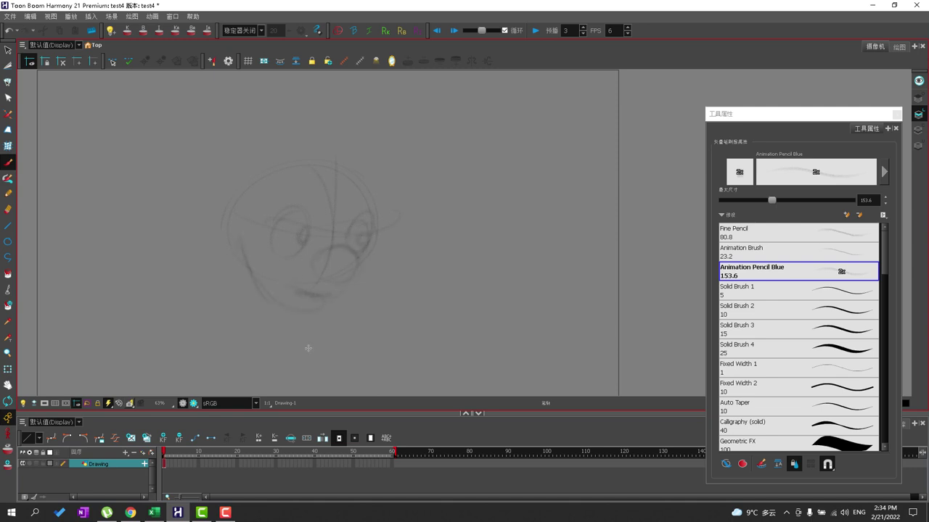
# Sketch a second head pose with an open mouth on frame 2, using onion skin of the first drawing as reference.
pyautogui.click(183, 459)
pyautogui.moveTo(183, 498); pyautogui.dragTo(194, 498)
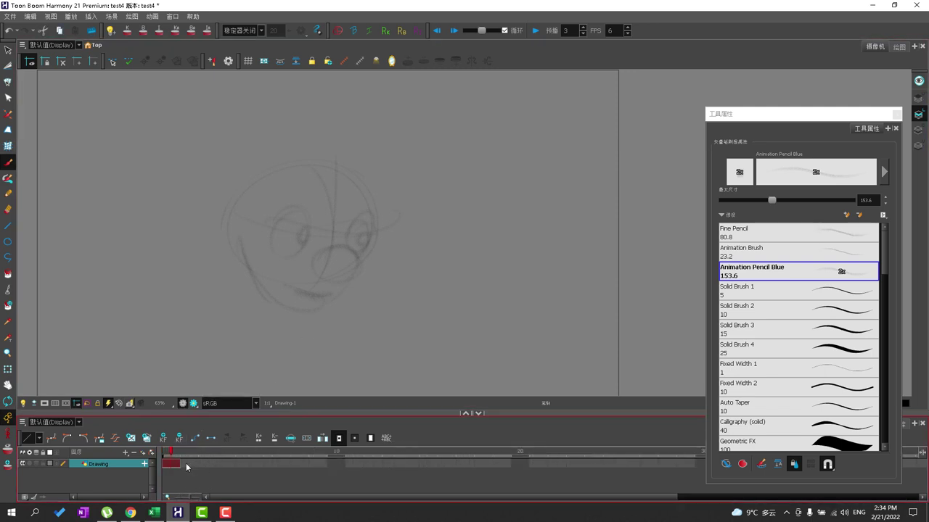
pyautogui.click(186, 463)
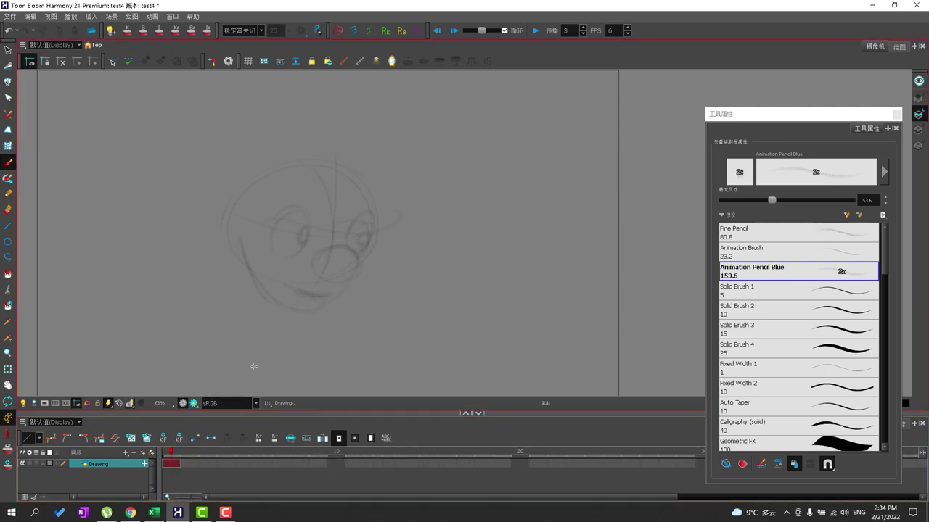
pyautogui.click(189, 463)
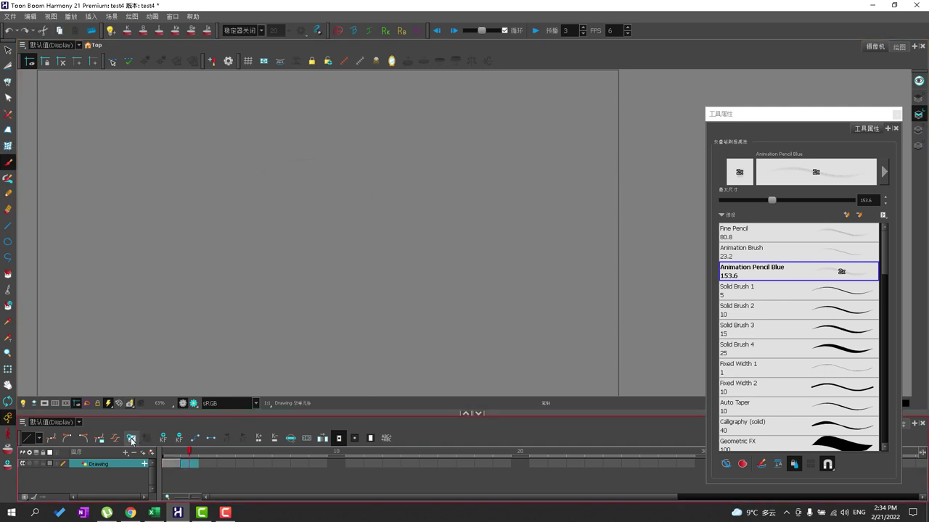
pyautogui.click(9, 451)
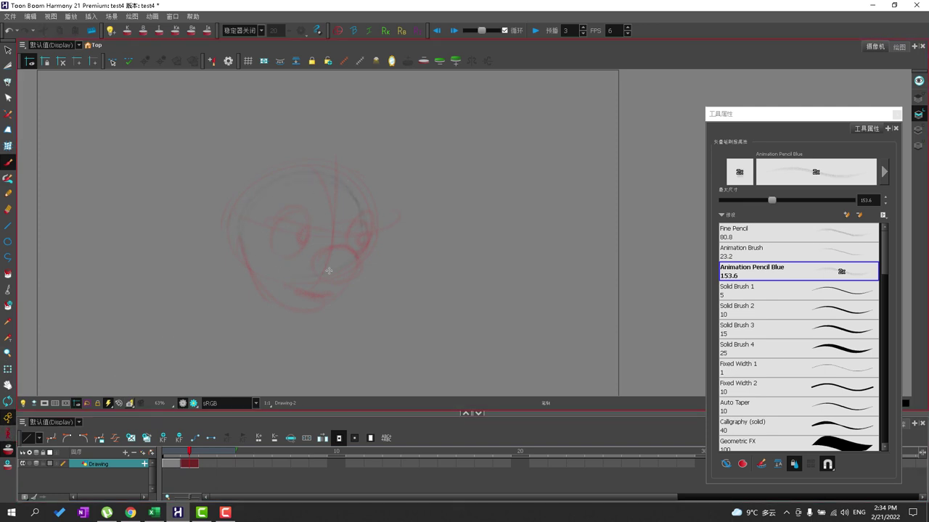
pyautogui.moveTo(329, 270)
pyautogui.mouseDown()
pyautogui.moveTo(367, 216)
pyautogui.moveTo(347, 192)
pyautogui.mouseUp()
pyautogui.moveTo(287, 293); pyautogui.dragTo(312, 315)
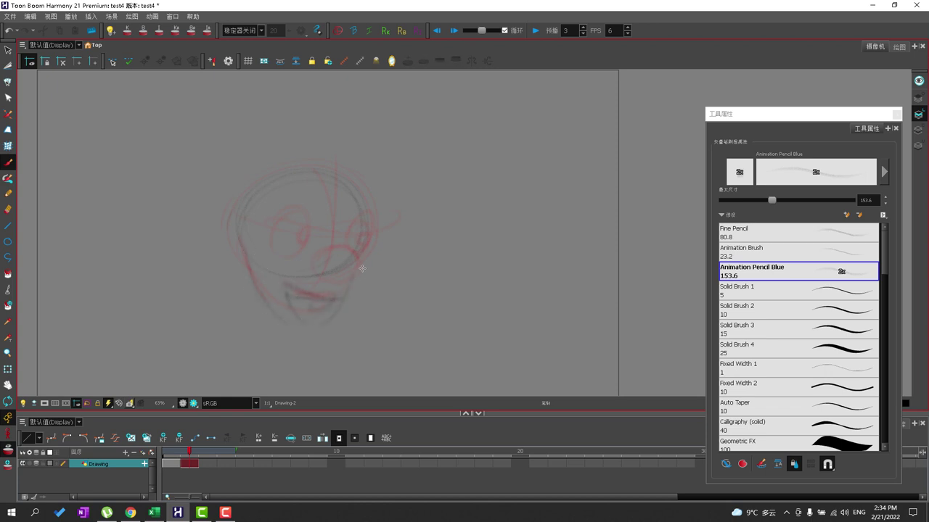
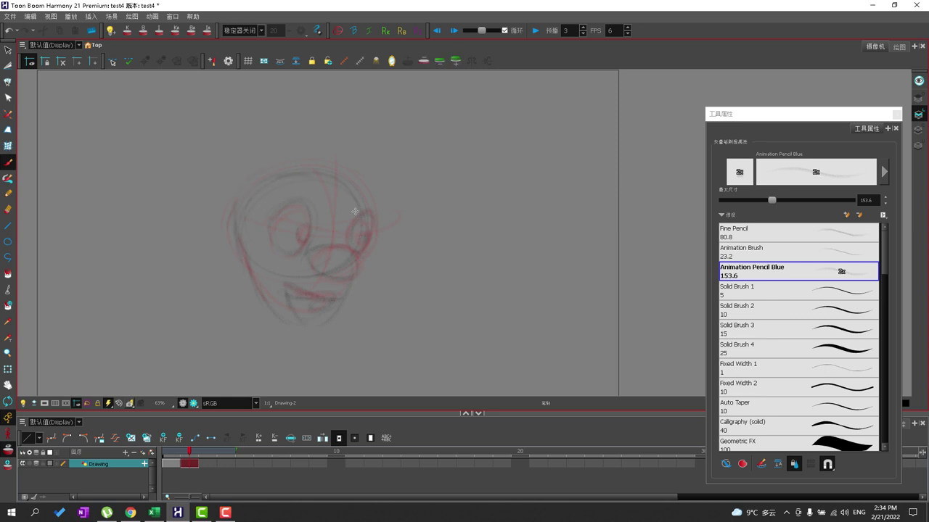
# Turn off the onion skin and flip between the head drawings on frames 1 and 2.
pyautogui.click(63, 466)
pyautogui.hotkey('alt', 'o')
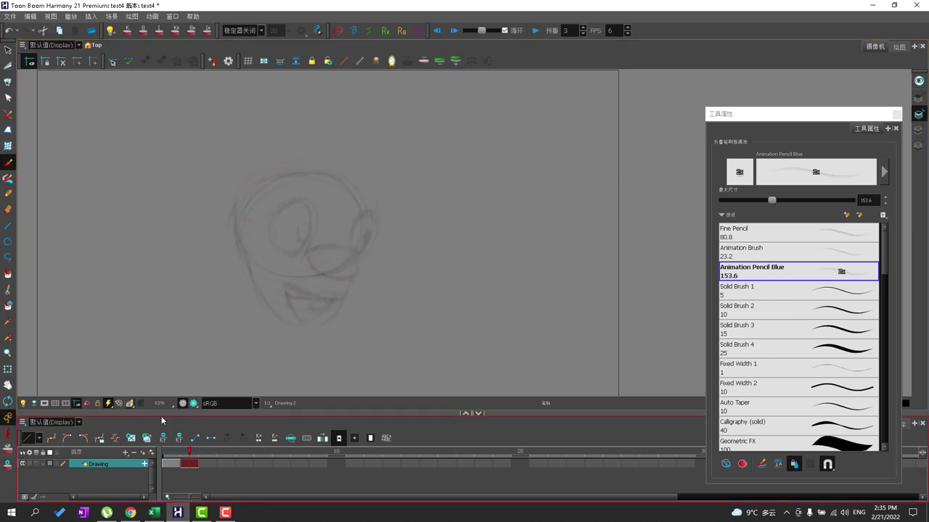
pyautogui.press(',')
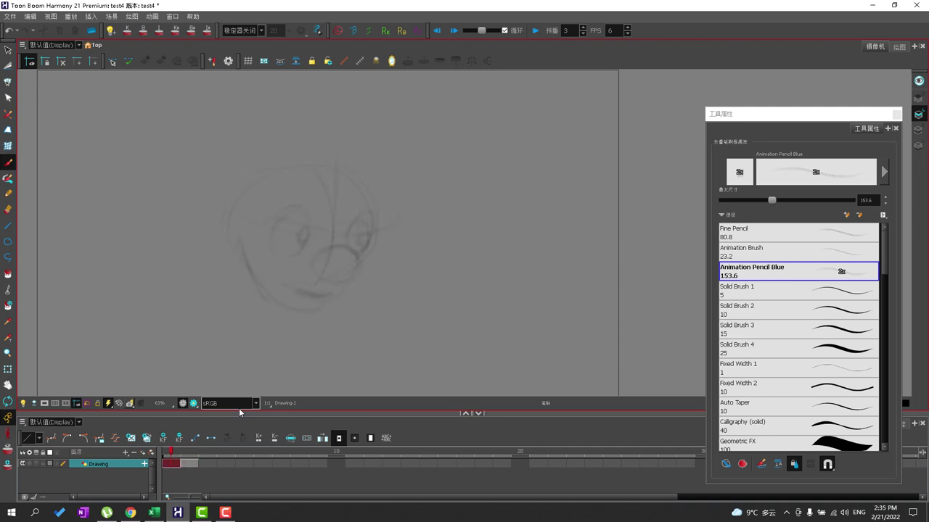
pyautogui.press('Return')
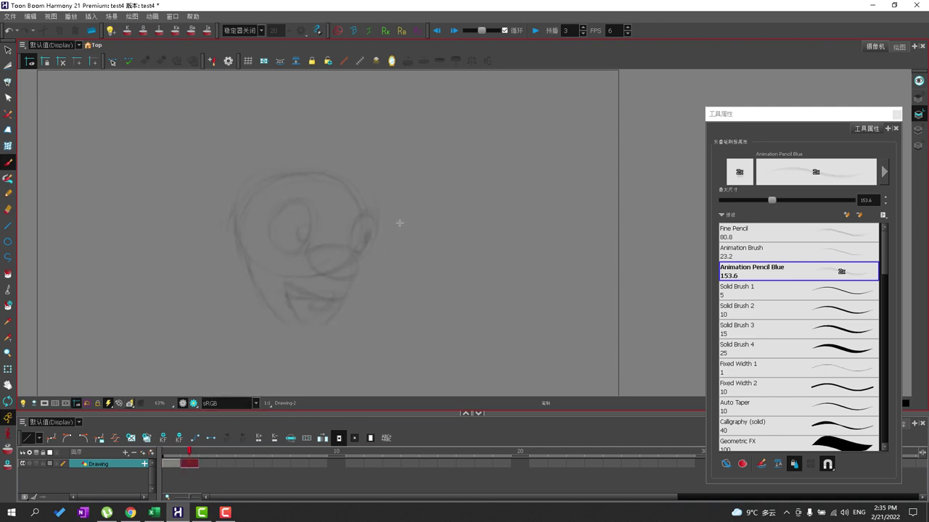
# Sketch another head with guide lines, a closed eye, a nose and a mouth beside the frame 2 head, and save the scene.
pyautogui.moveTo(431, 244); pyautogui.dragTo(522, 269)
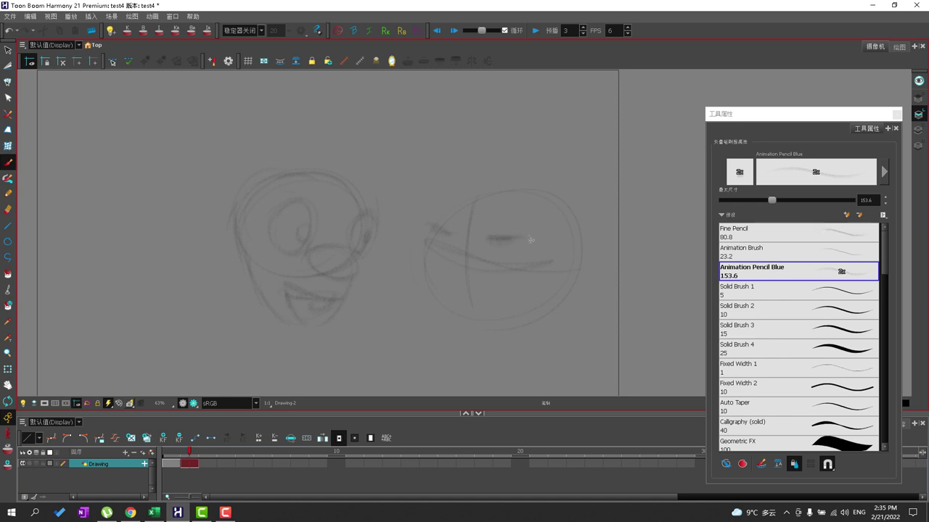
pyautogui.moveTo(454, 244)
pyautogui.mouseDown()
pyautogui.moveTo(469, 260)
pyautogui.moveTo(452, 293)
pyautogui.moveTo(475, 288)
pyautogui.mouseUp()
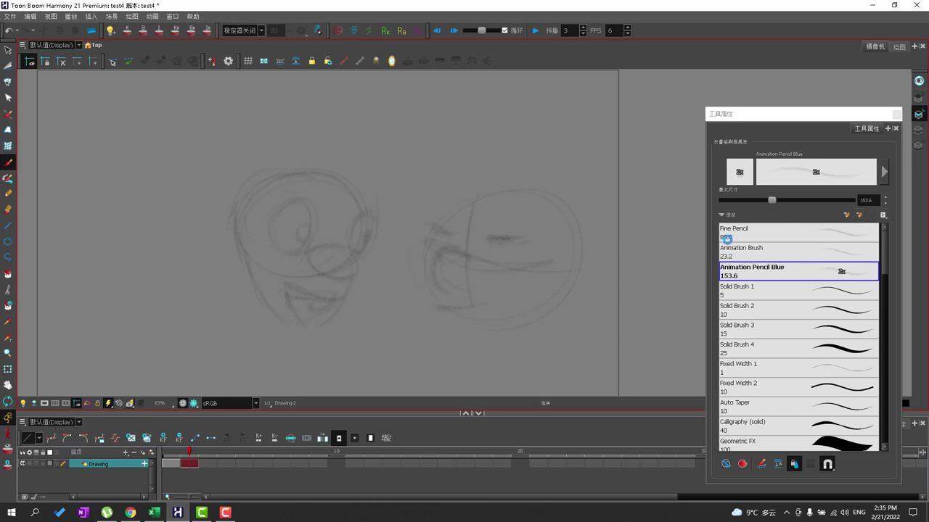
pyautogui.hotkey('ctrl', 's')
# Draw overlapping test circles around the heads with the Fine Pencil preset.
pyautogui.click(762, 237)
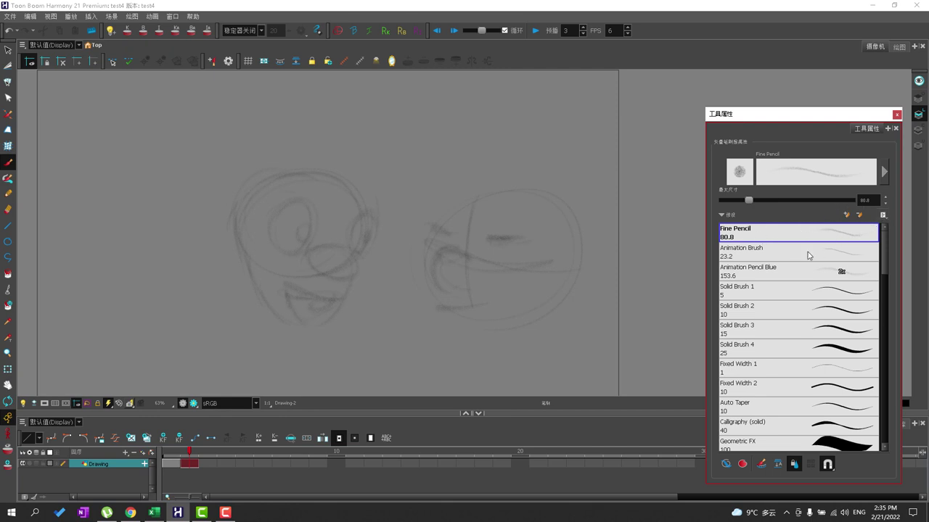
pyautogui.moveTo(58, 218)
pyautogui.mouseDown()
pyautogui.moveTo(74, 176)
pyautogui.moveTo(143, 297)
pyautogui.mouseUp()
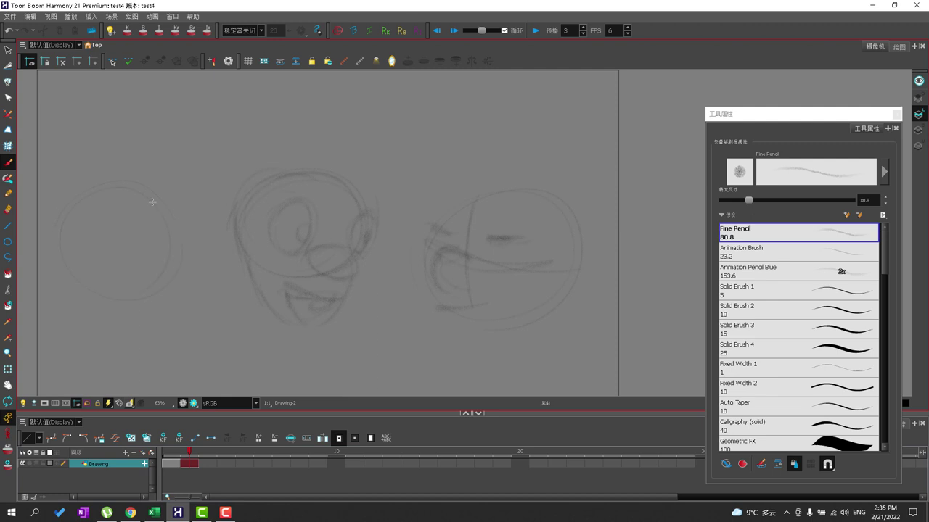
pyautogui.moveTo(152, 202)
pyautogui.mouseDown()
pyautogui.moveTo(94, 294)
pyautogui.moveTo(102, 190)
pyautogui.mouseUp()
pyautogui.moveTo(435, 120)
pyautogui.mouseDown()
pyautogui.moveTo(380, 217)
pyautogui.moveTo(471, 190)
pyautogui.mouseUp()
pyautogui.moveTo(573, 192); pyautogui.dragTo(592, 195)
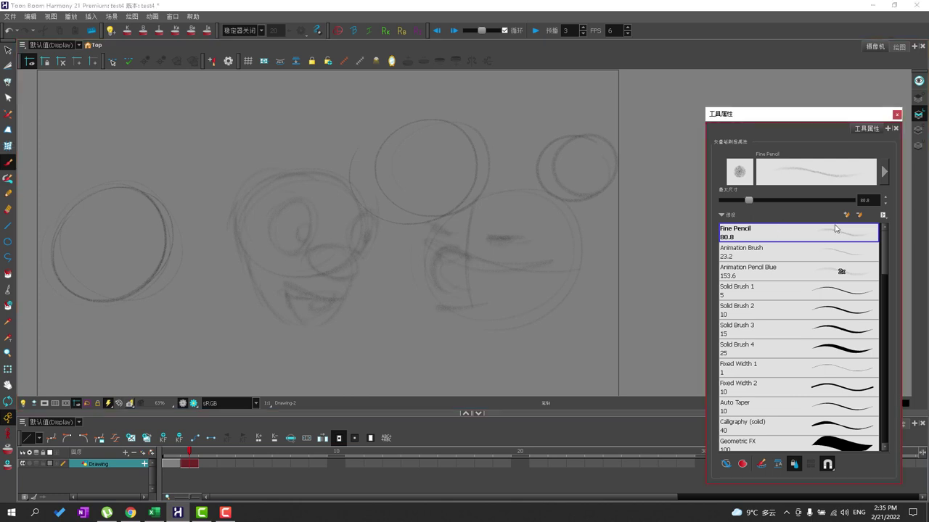
# Rename the Fine Pencil brush preset to Pencil HB.
pyautogui.click(883, 215)
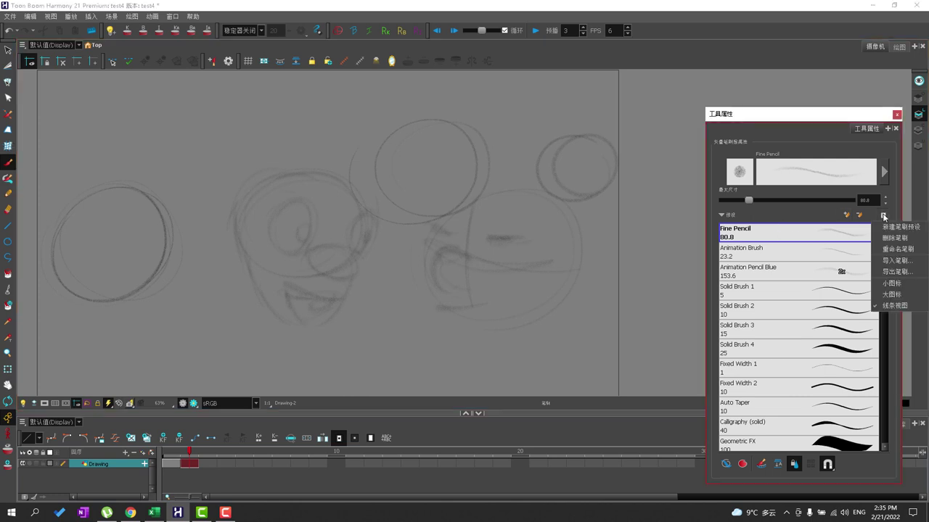
pyautogui.click(897, 249)
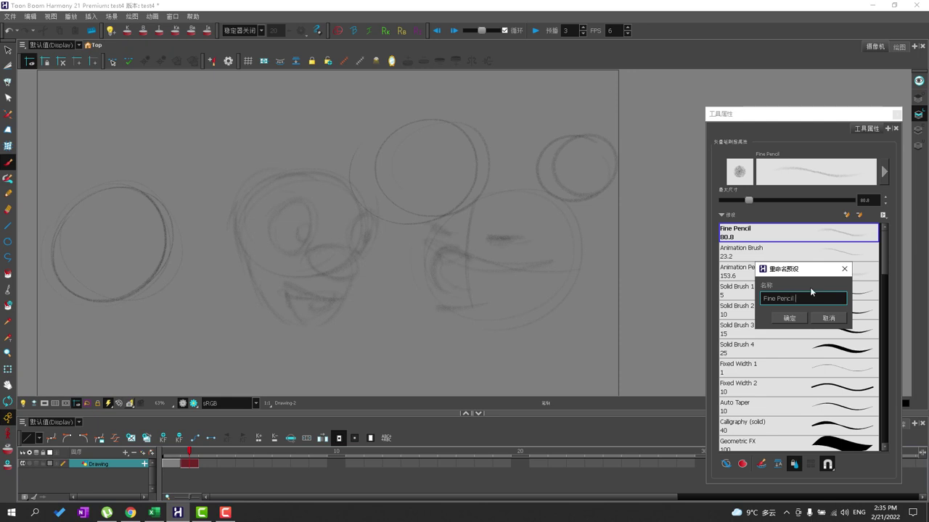
pyautogui.write('HB')
pyautogui.press('Home')
pyautogui.press('Delete')
pyautogui.press('Delete')
pyautogui.press('Delete')
pyautogui.press('Delete')
pyautogui.press('Delete')
pyautogui.click(789, 317)
# Draw thin test circles and short curves above the head with the Animation Brush preset.
pyautogui.click(795, 257)
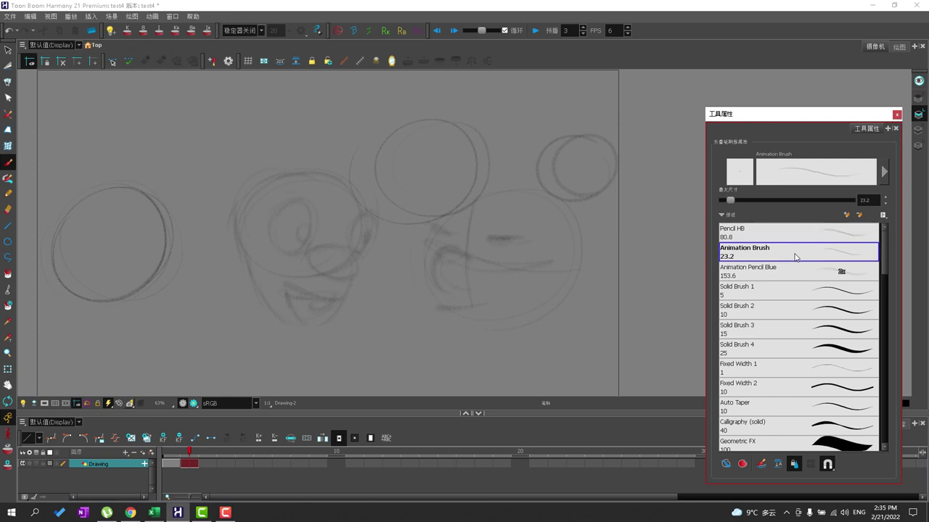
pyautogui.moveTo(217, 117); pyautogui.dragTo(222, 116)
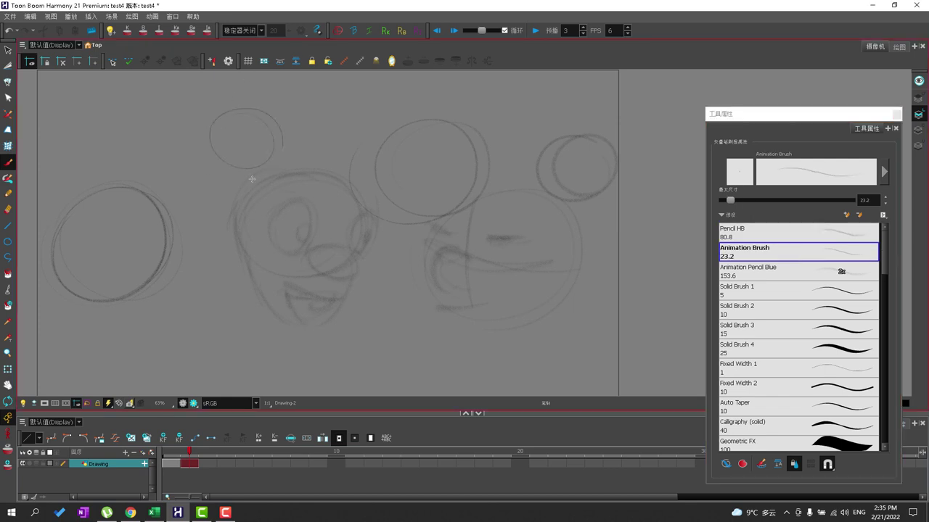
pyautogui.moveTo(366, 114); pyautogui.dragTo(359, 139)
pyautogui.click(815, 252)
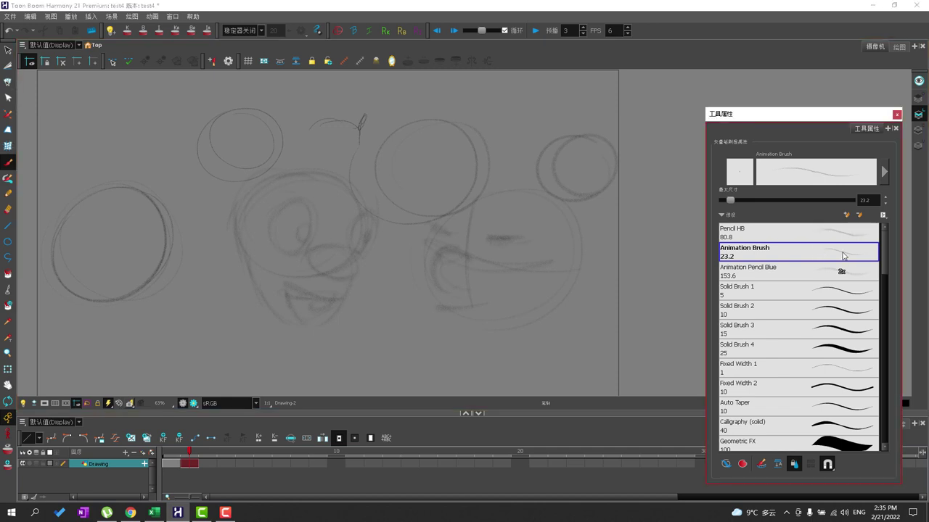
# Rename the Animation Brush preset to 2H.
pyautogui.click(883, 214)
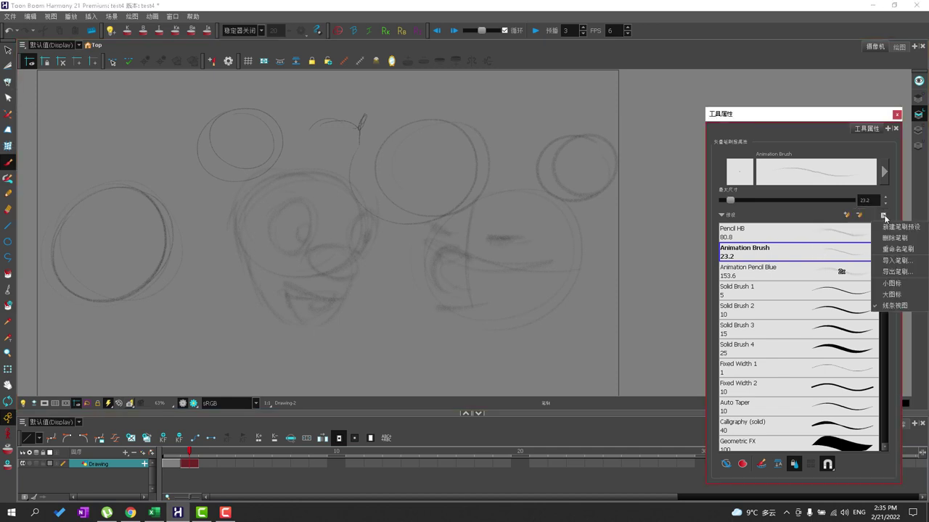
pyautogui.click(898, 250)
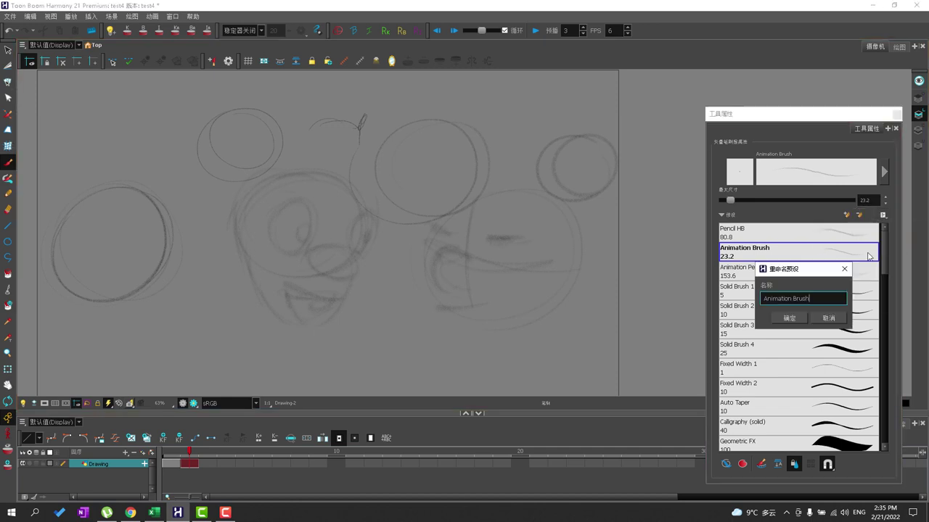
pyautogui.write('2')
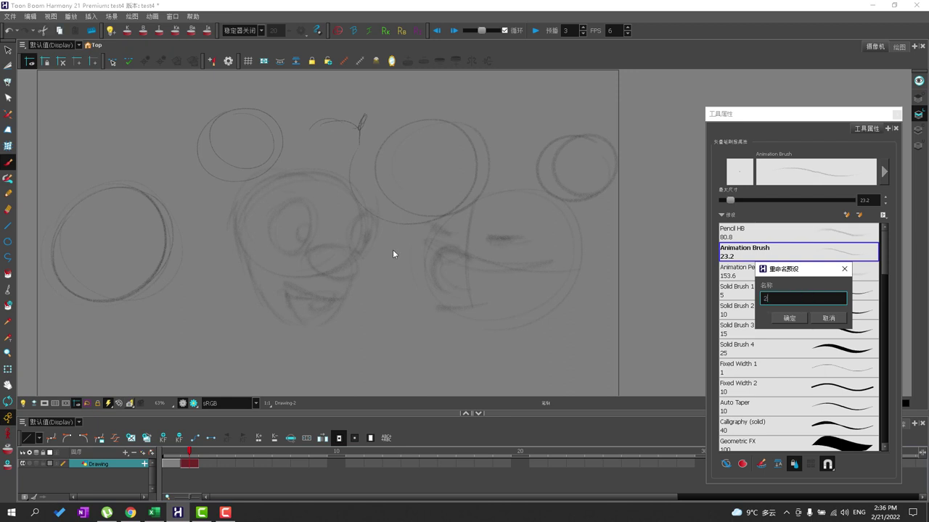
pyautogui.write('H')
pyautogui.click(796, 317)
# Draw overlapping test circles beside the second head with the Animation Pencil Blue preset.
pyautogui.click(784, 270)
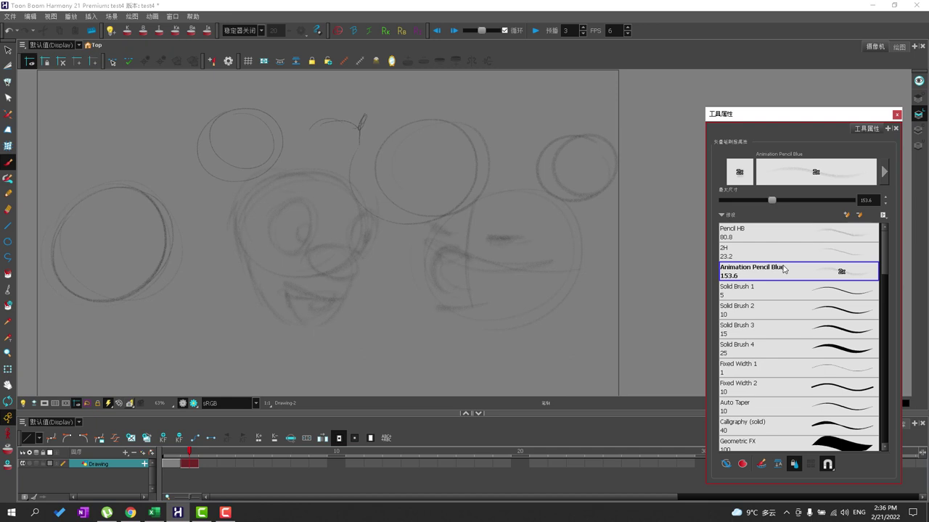
pyautogui.click(883, 216)
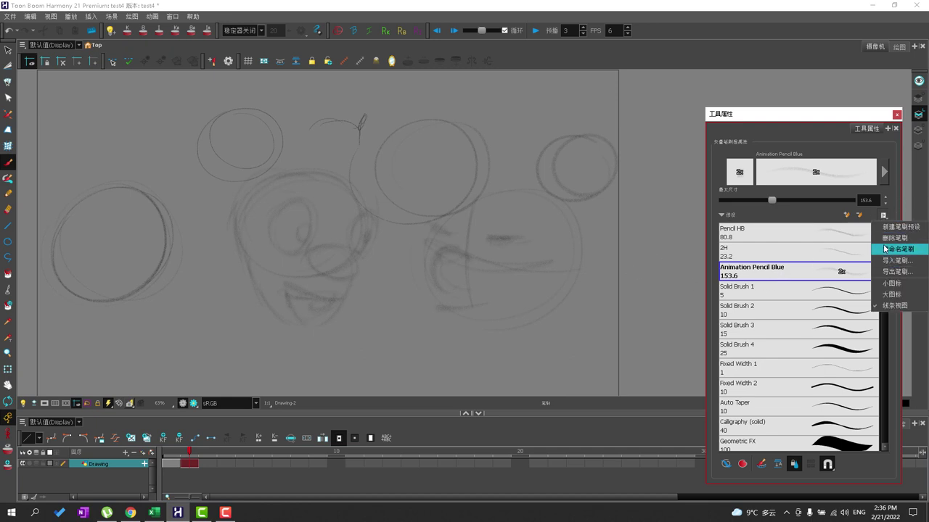
pyautogui.click(794, 267)
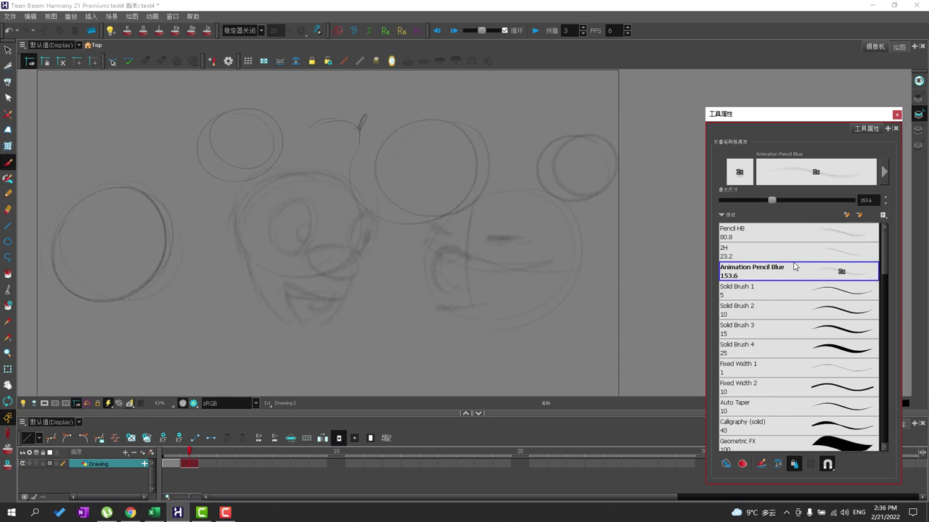
pyautogui.moveTo(602, 261)
pyautogui.mouseDown()
pyautogui.moveTo(642, 235)
pyautogui.moveTo(638, 223)
pyautogui.mouseUp()
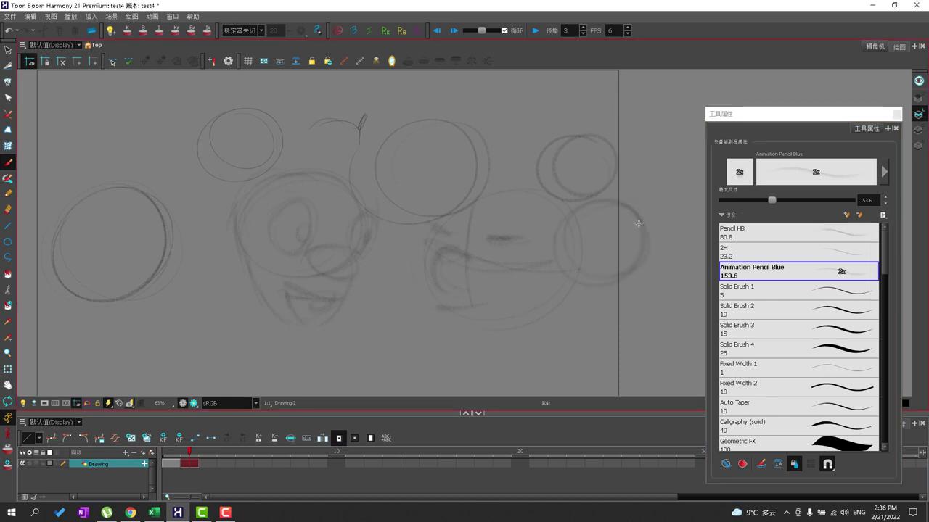
pyautogui.moveTo(621, 275)
pyautogui.mouseDown()
pyautogui.moveTo(650, 250)
pyautogui.moveTo(620, 274)
pyautogui.moveTo(601, 262)
pyautogui.moveTo(582, 269)
pyautogui.moveTo(581, 251)
pyautogui.moveTo(604, 265)
pyautogui.mouseUp()
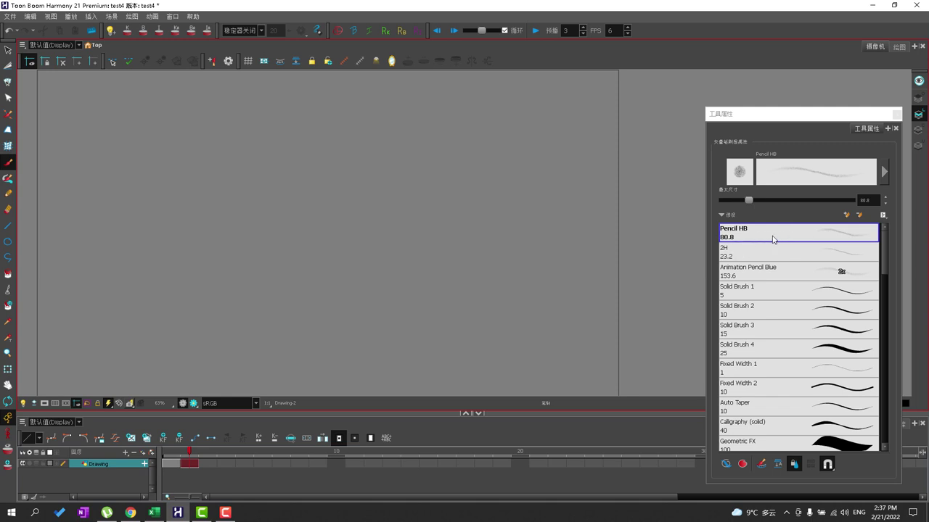
# Try test strokes with Animation Pencil Blue and overlapping circles with the 2H preset, then undo them.
pyautogui.click(758, 273)
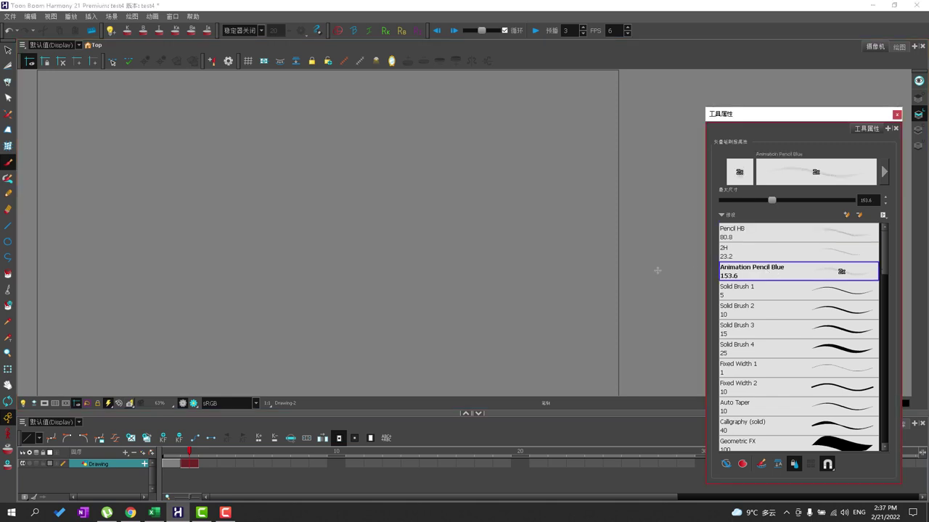
pyautogui.moveTo(341, 175)
pyautogui.mouseDown()
pyautogui.moveTo(286, 255)
pyautogui.moveTo(352, 170)
pyautogui.mouseUp()
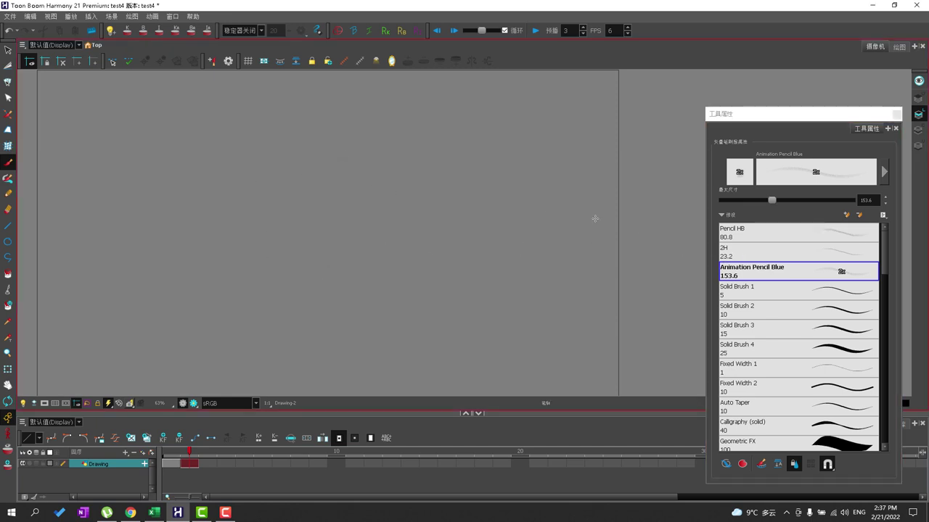
pyautogui.click(751, 252)
pyautogui.moveTo(290, 205)
pyautogui.mouseDown()
pyautogui.moveTo(360, 195)
pyautogui.moveTo(297, 170)
pyautogui.mouseUp()
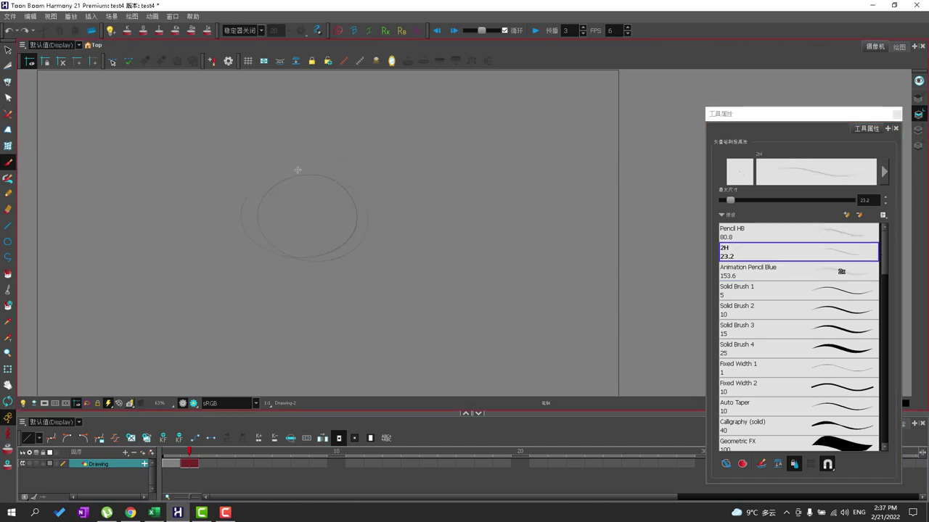
pyautogui.hotkey('ctrl', 'z')
# Draw overlapping ellipses and a looping scribble with the Pencil HB preset, and erase part of the scribble.
pyautogui.click(751, 233)
pyautogui.moveTo(260, 207); pyautogui.dragTo(332, 187)
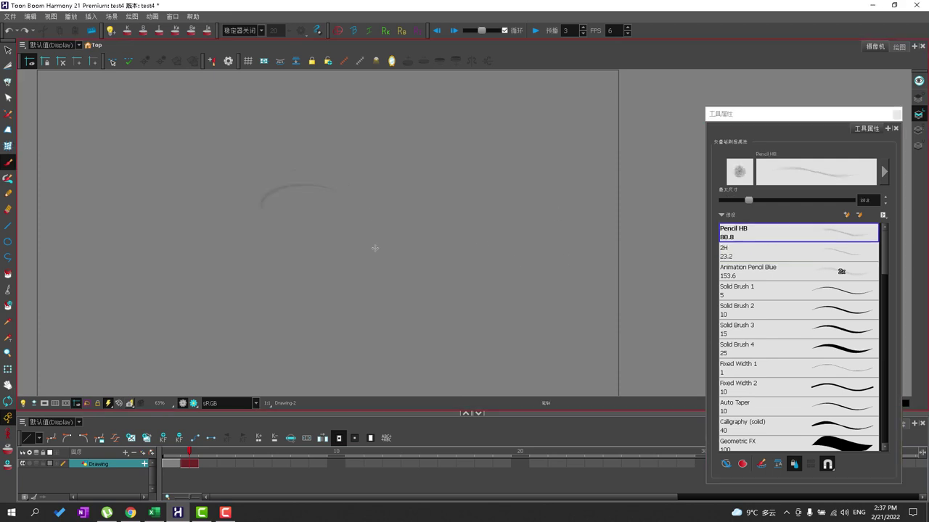
pyautogui.moveTo(375, 248)
pyautogui.mouseDown()
pyautogui.moveTo(369, 196)
pyautogui.moveTo(394, 206)
pyautogui.moveTo(413, 230)
pyautogui.moveTo(461, 244)
pyautogui.moveTo(540, 224)
pyautogui.mouseUp()
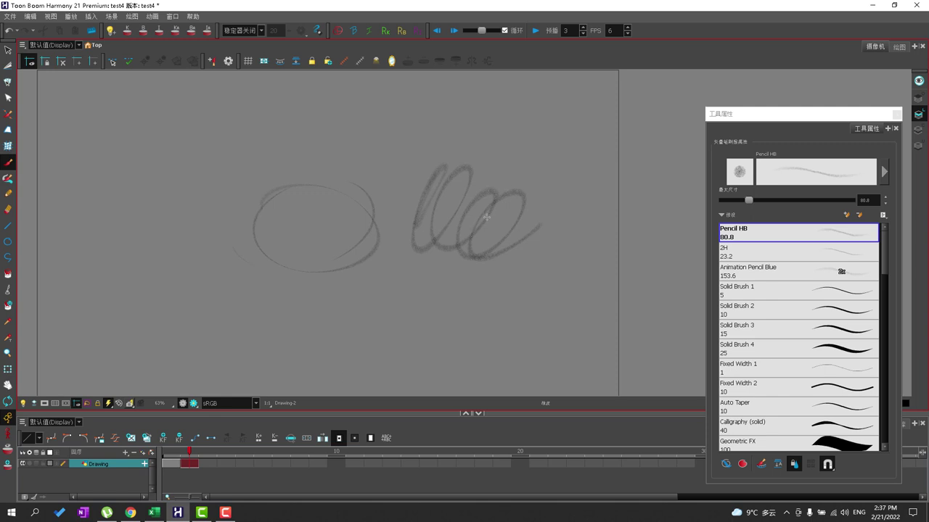
pyautogui.moveTo(508, 198); pyautogui.dragTo(498, 190)
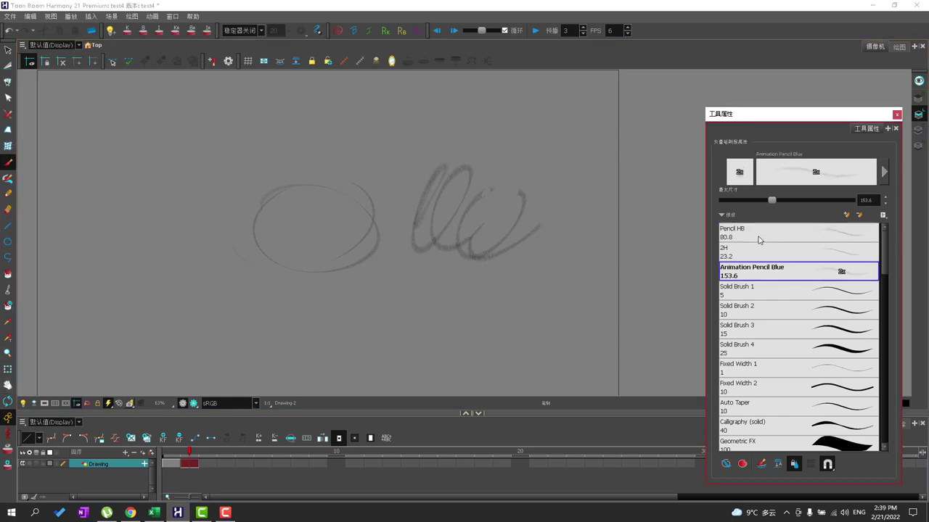
# Compare the Pencil HB, 2H and Animation Pencil Blue presets and look through the other vector brush presets.
pyautogui.click(759, 239)
pyautogui.click(762, 253)
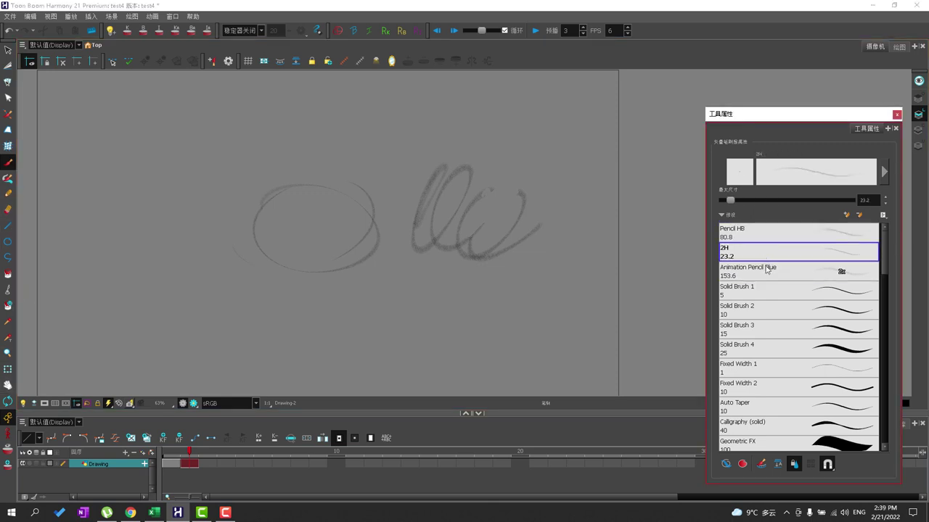
pyautogui.click(767, 275)
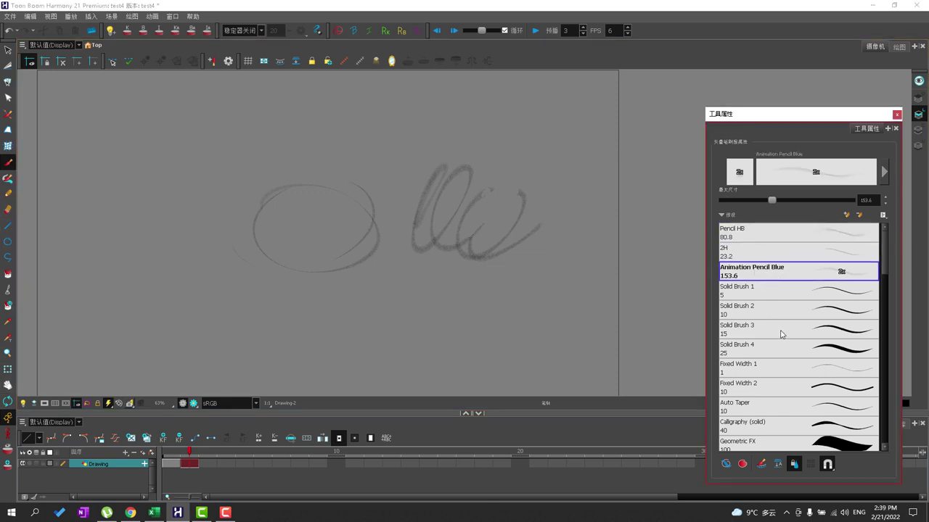
pyautogui.scroll(-1, 782, 334)
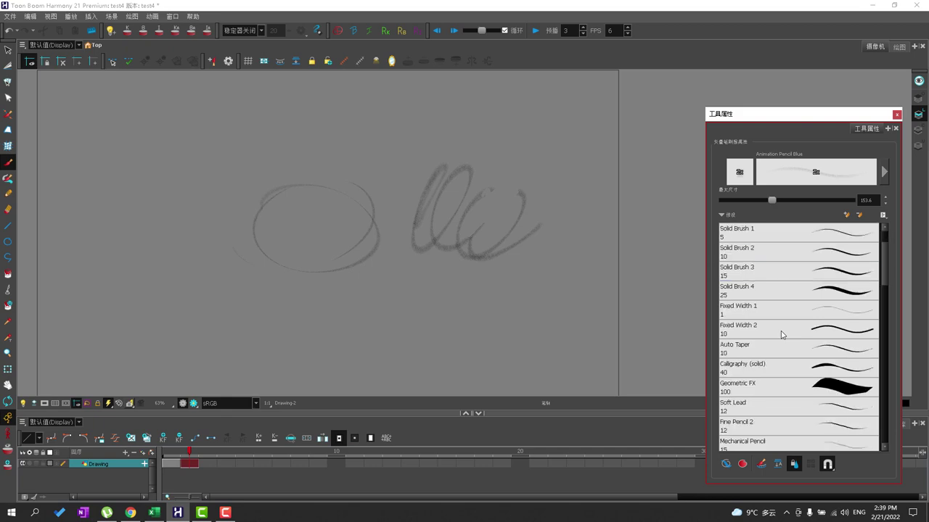
pyautogui.scroll(1, 782, 335)
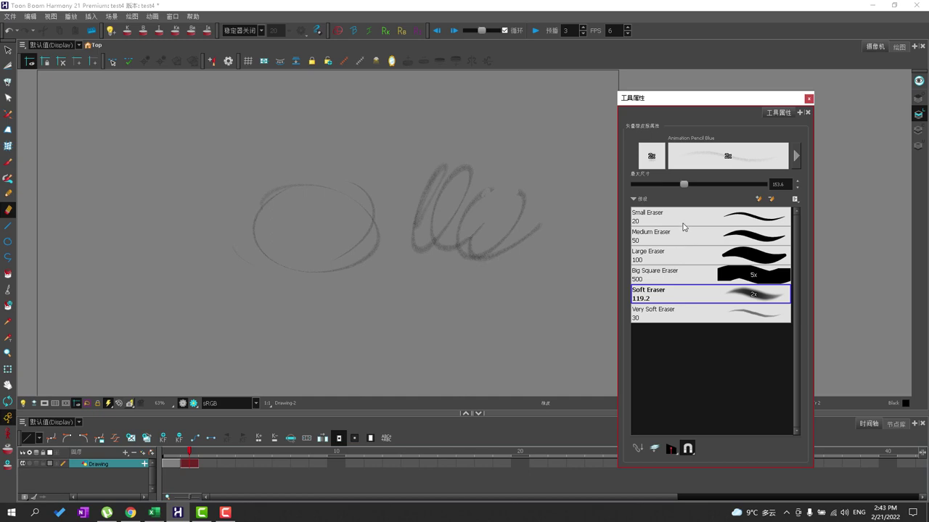
# Draw a solid black zigzag with the Small Eraser settings on the brush and a soft zigzag with Animation Pencil Blue.
pyautogui.click(658, 224)
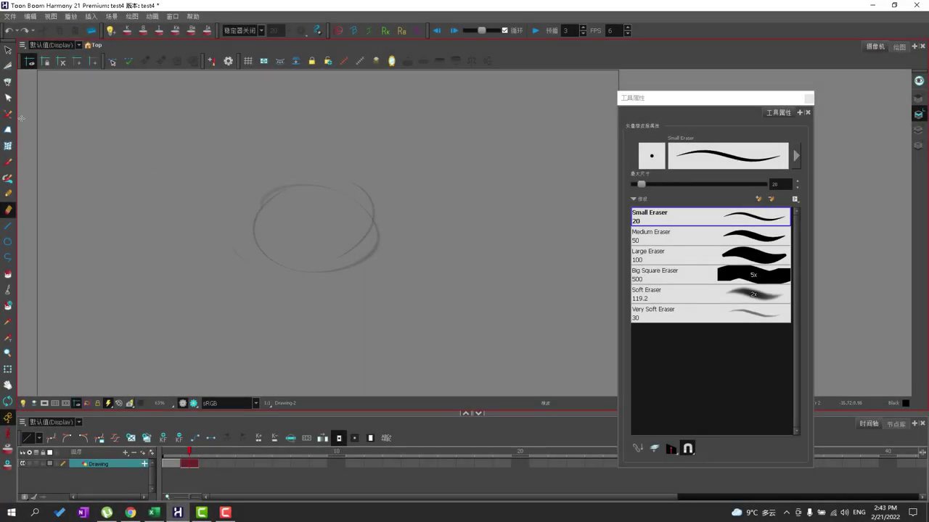
pyautogui.click(8, 162)
pyautogui.moveTo(420, 150)
pyautogui.mouseDown()
pyautogui.moveTo(436, 177)
pyautogui.moveTo(432, 212)
pyautogui.moveTo(447, 278)
pyautogui.mouseUp()
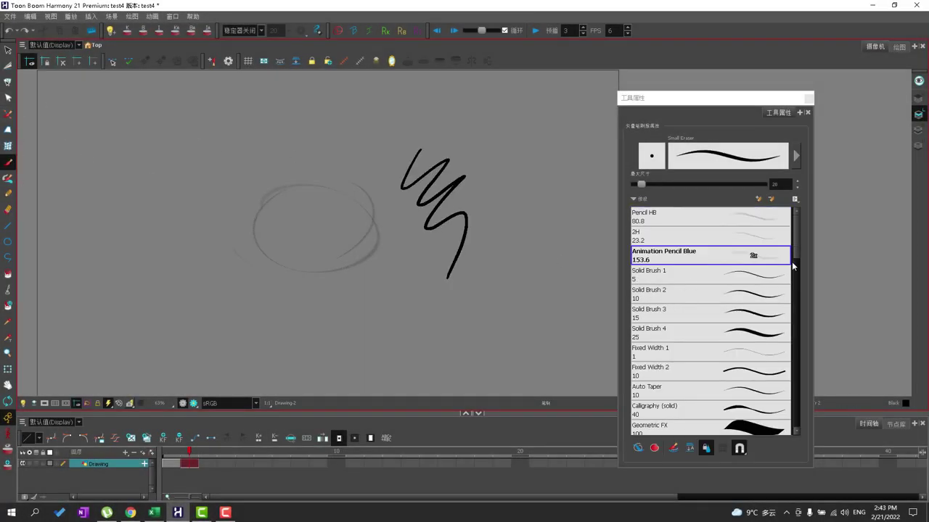
pyautogui.click(745, 264)
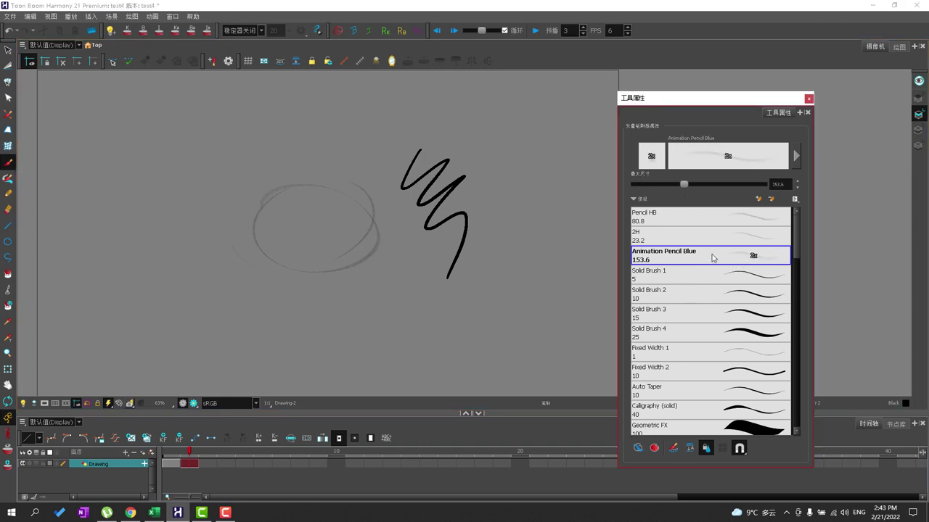
pyautogui.moveTo(489, 111)
pyautogui.mouseDown()
pyautogui.moveTo(542, 202)
pyautogui.moveTo(530, 232)
pyautogui.mouseUp()
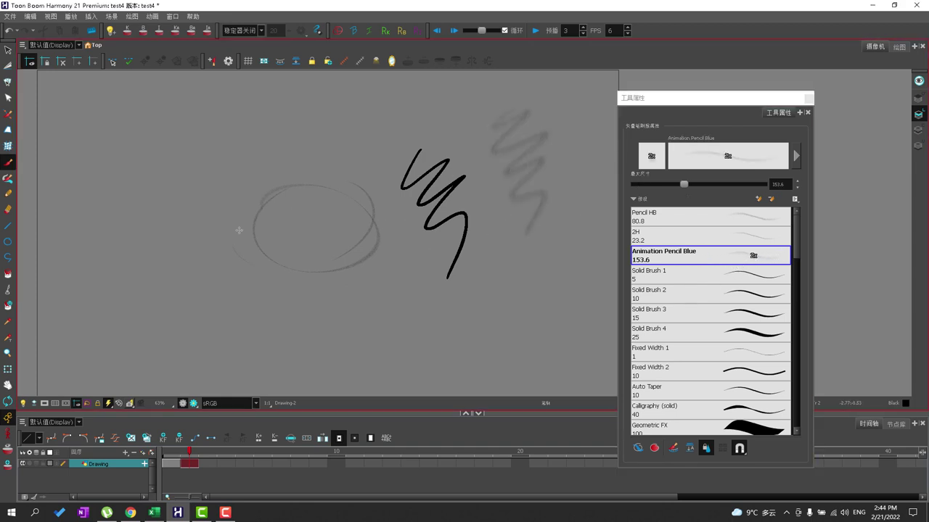
# Try erasing across the black zigzag with the Small Eraser preset.
pyautogui.click(8, 209)
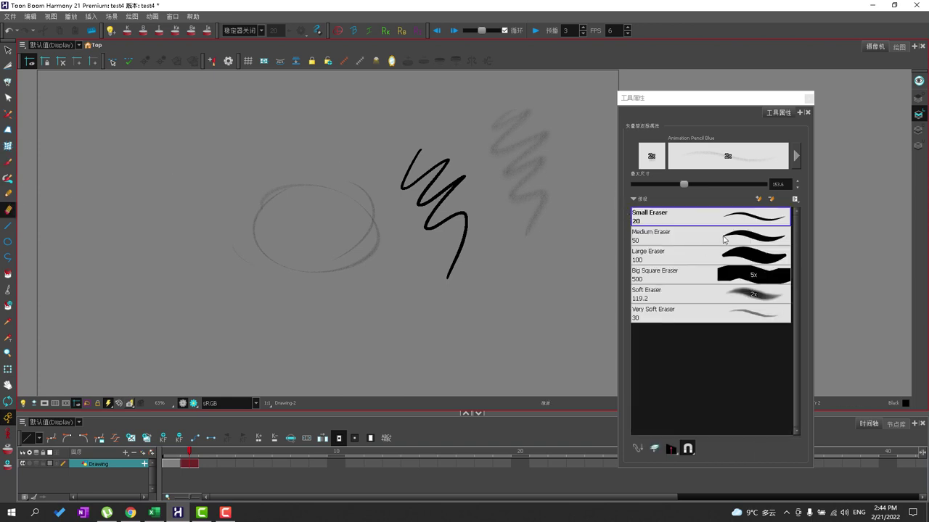
pyautogui.click(679, 220)
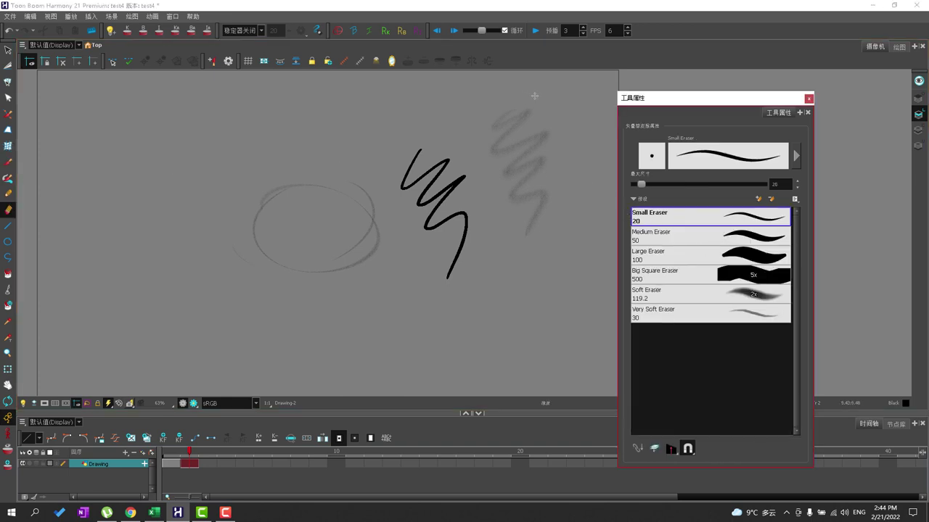
pyautogui.moveTo(483, 180)
pyautogui.mouseDown()
pyautogui.moveTo(443, 280)
pyautogui.moveTo(481, 214)
pyautogui.moveTo(457, 292)
pyautogui.moveTo(460, 252)
pyautogui.mouseUp()
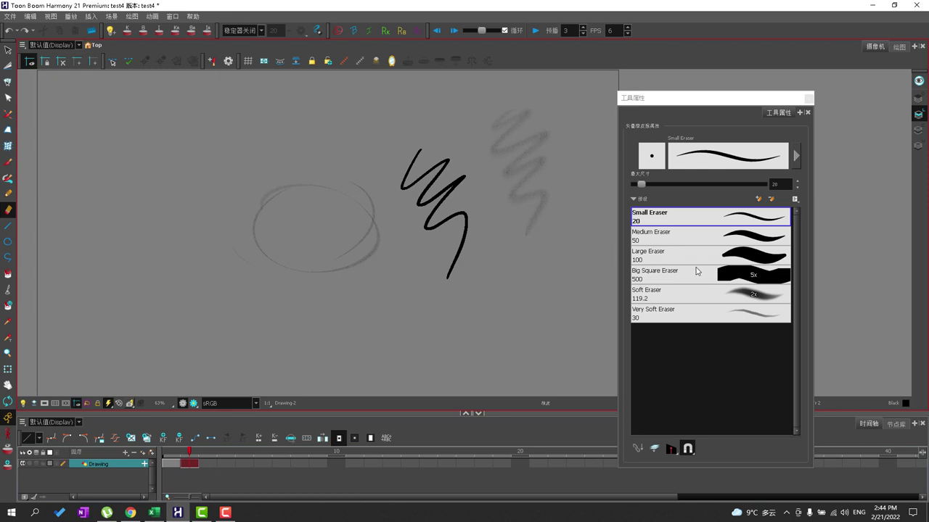
# Open the Soft Eraser's properties, inspect its opacity and dual-tip settings, and save the changes to the preset.
pyautogui.click(686, 298)
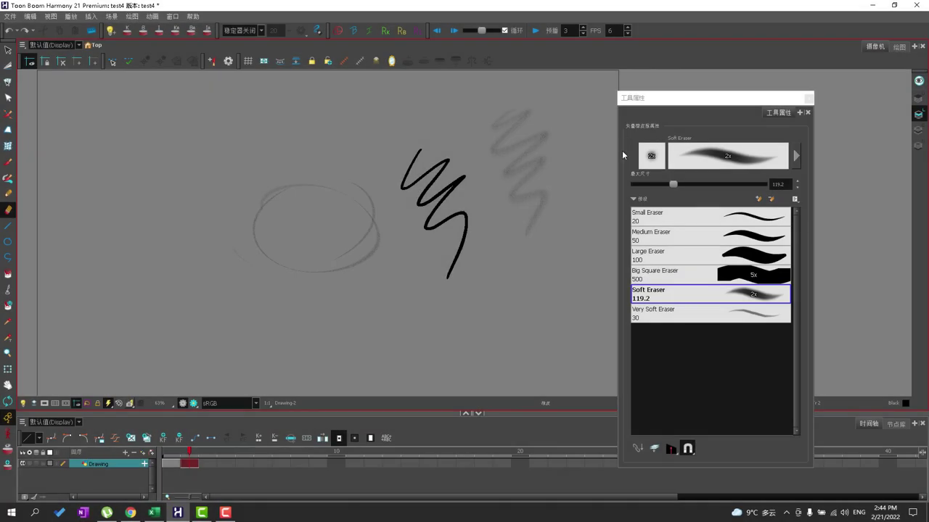
pyautogui.click(622, 150)
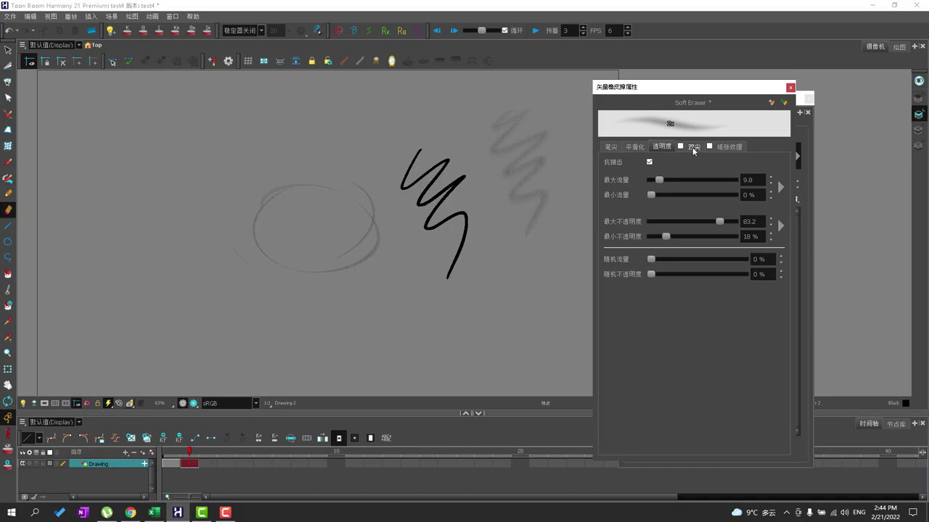
pyautogui.click(694, 149)
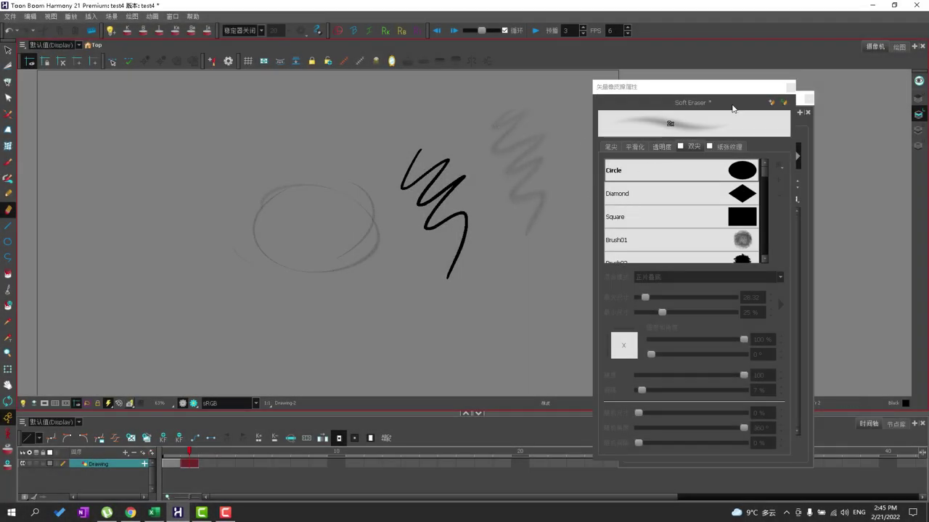
pyautogui.click(782, 102)
# Try Brush01 as the Soft Eraser's tip texture and set it to Brush04.
pyautogui.click(660, 147)
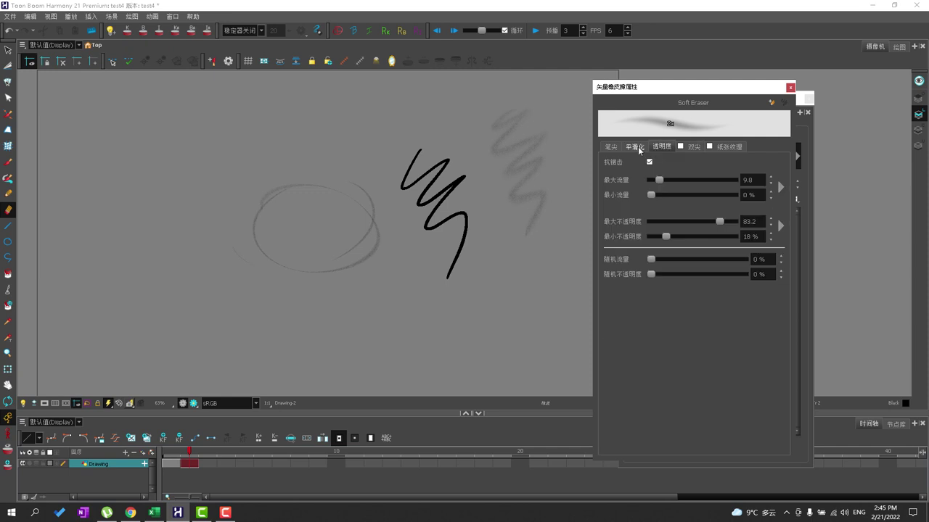
pyautogui.click(627, 148)
pyautogui.click(613, 147)
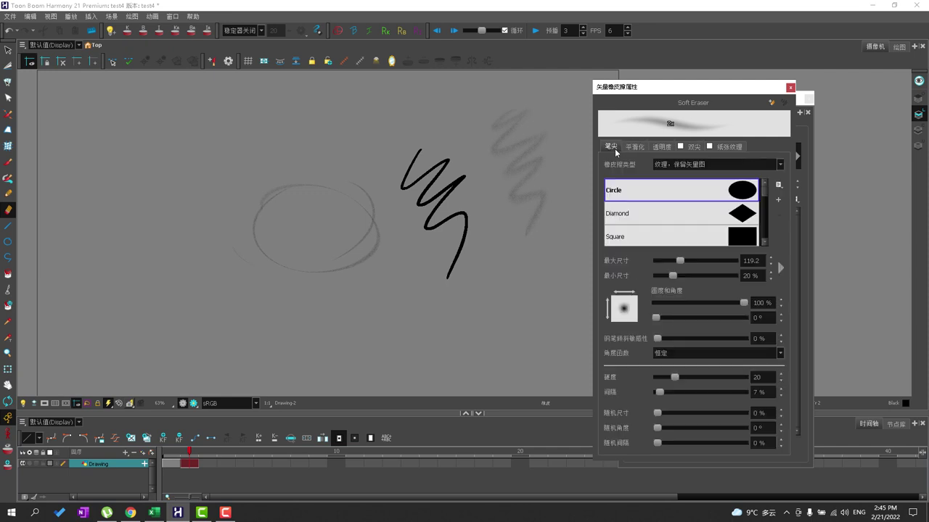
pyautogui.moveTo(770, 193)
pyautogui.mouseDown()
pyautogui.moveTo(766, 226)
pyautogui.moveTo(767, 194)
pyautogui.mouseUp()
pyautogui.click(750, 204)
pyautogui.click(754, 195)
pyautogui.click(747, 204)
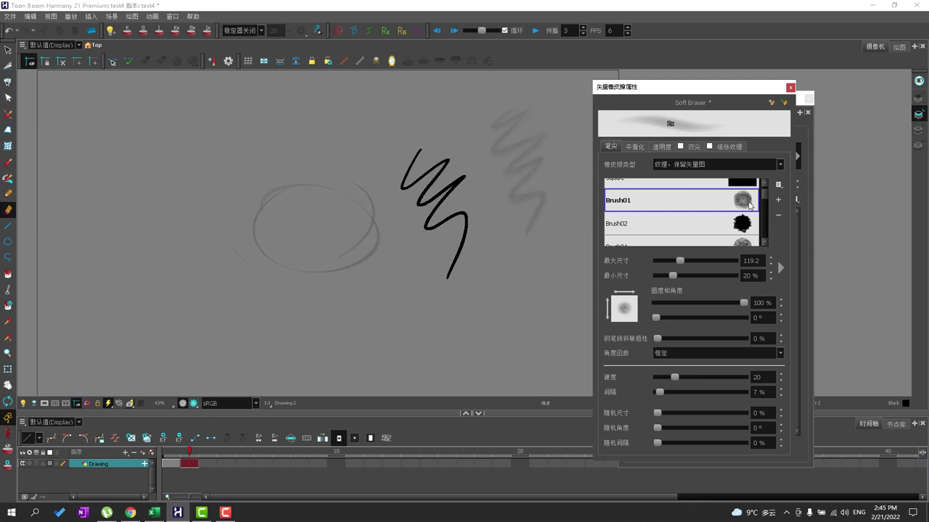
pyautogui.click(744, 244)
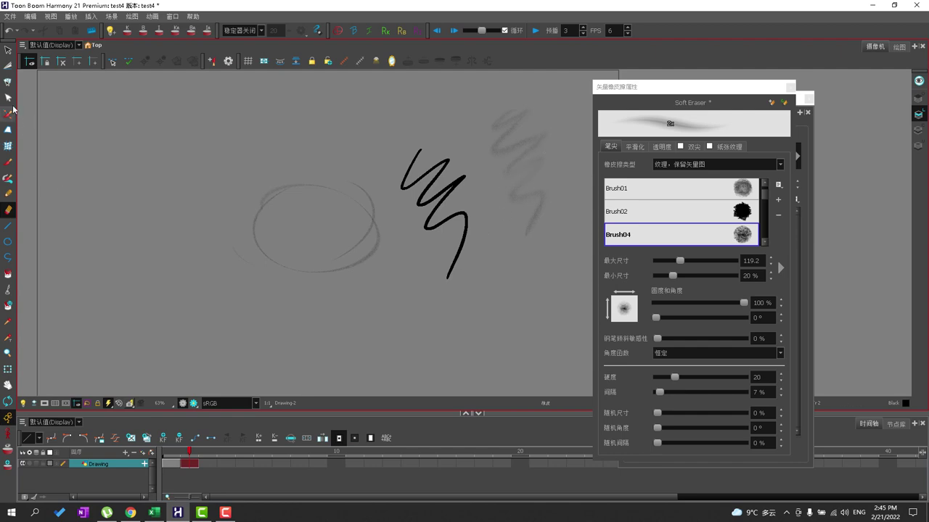
# Save the Soft Eraser preset with a maximum flow of 6.9 and draw shaded test circles with its settings on the brush.
pyautogui.click(8, 161)
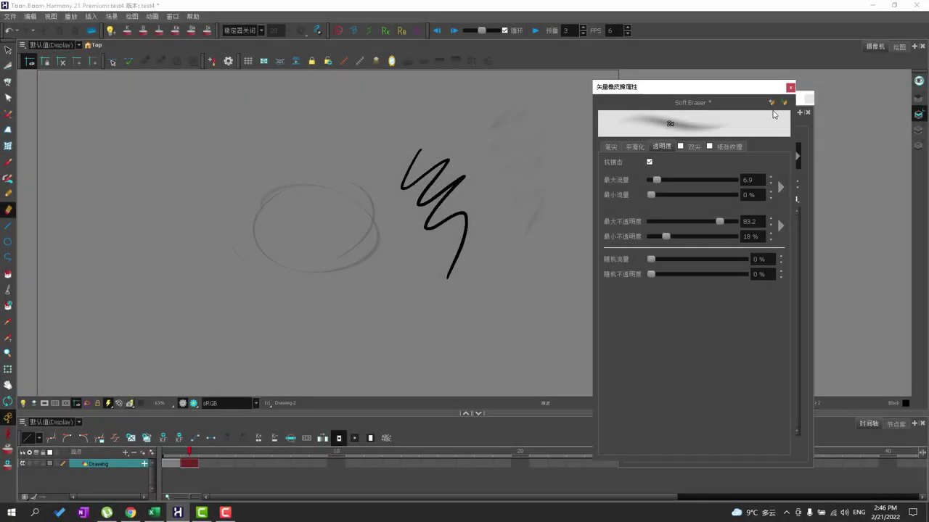
pyautogui.click(783, 102)
pyautogui.click(7, 161)
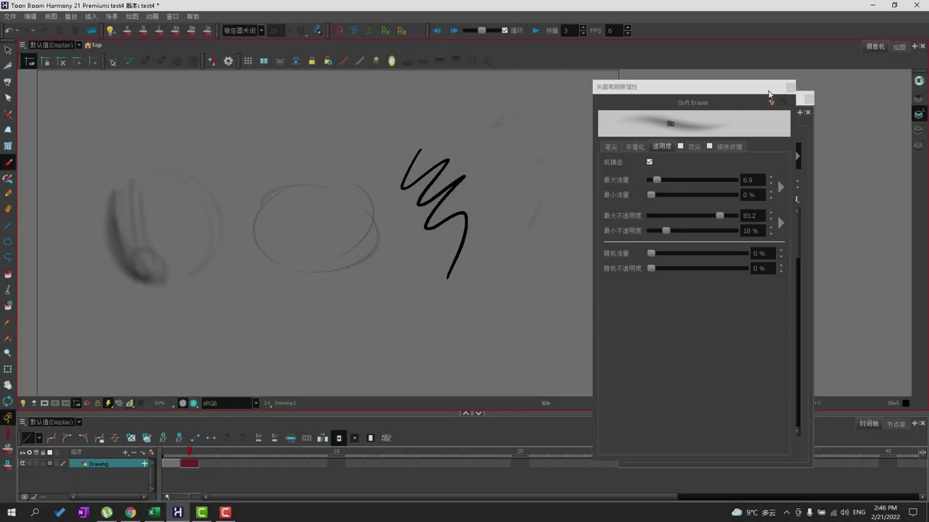
pyautogui.click(789, 86)
# Draw shaded overlapping circles above the ellipses with Animation Pencil Blue, and erase through the dark shading.
pyautogui.click(785, 261)
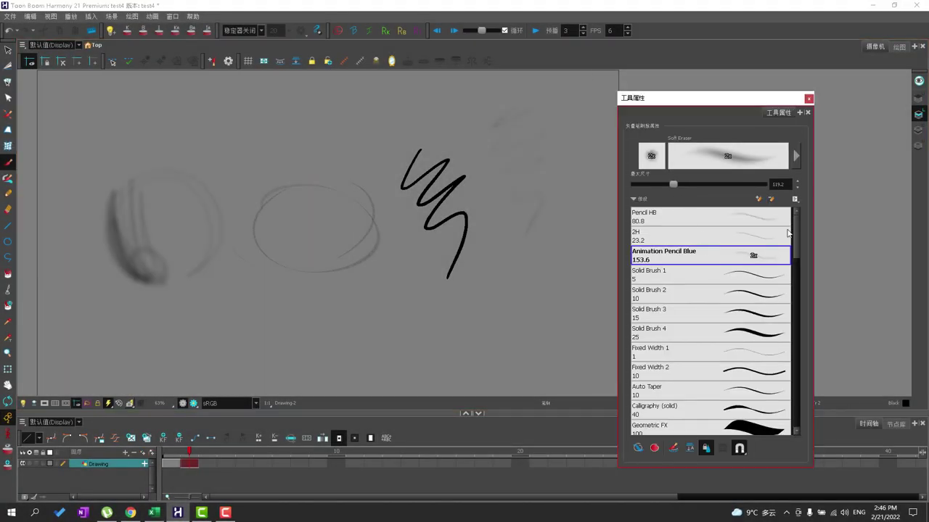
pyautogui.moveTo(239, 98)
pyautogui.mouseDown()
pyautogui.moveTo(260, 108)
pyautogui.moveTo(242, 92)
pyautogui.moveTo(205, 108)
pyautogui.moveTo(190, 142)
pyautogui.moveTo(194, 129)
pyautogui.moveTo(195, 153)
pyautogui.moveTo(213, 167)
pyautogui.mouseUp()
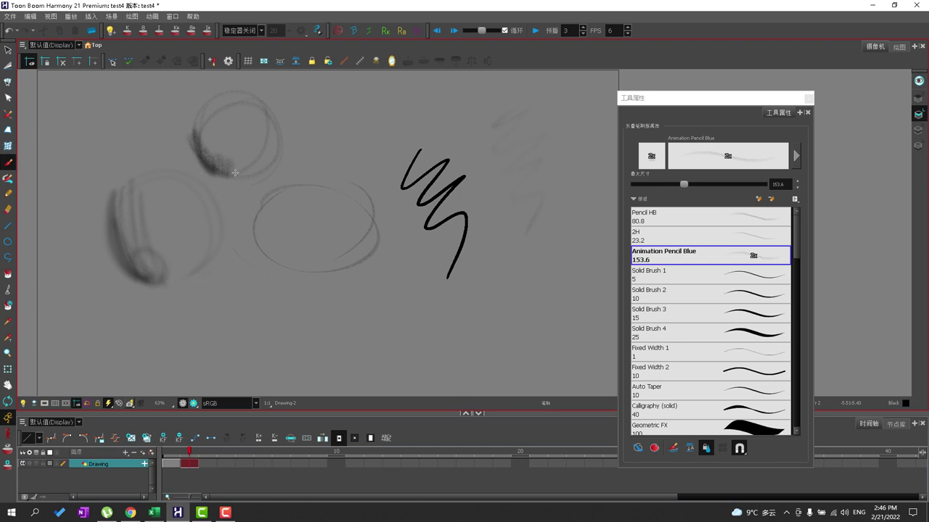
pyautogui.moveTo(236, 162)
pyautogui.mouseDown()
pyautogui.moveTo(247, 177)
pyautogui.moveTo(231, 173)
pyautogui.moveTo(246, 173)
pyautogui.mouseUp()
pyautogui.click(8, 210)
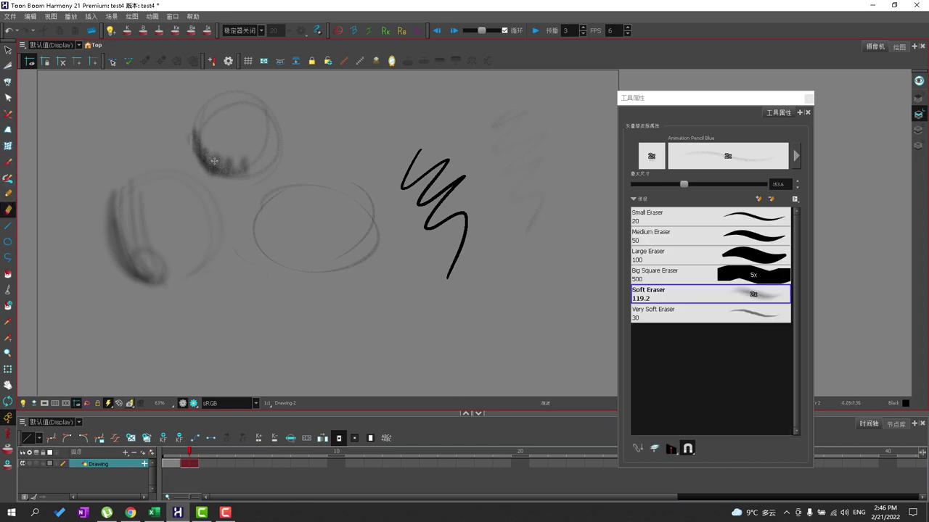
pyautogui.moveTo(214, 161)
pyautogui.mouseDown()
pyautogui.moveTo(201, 181)
pyautogui.moveTo(220, 174)
pyautogui.mouseUp()
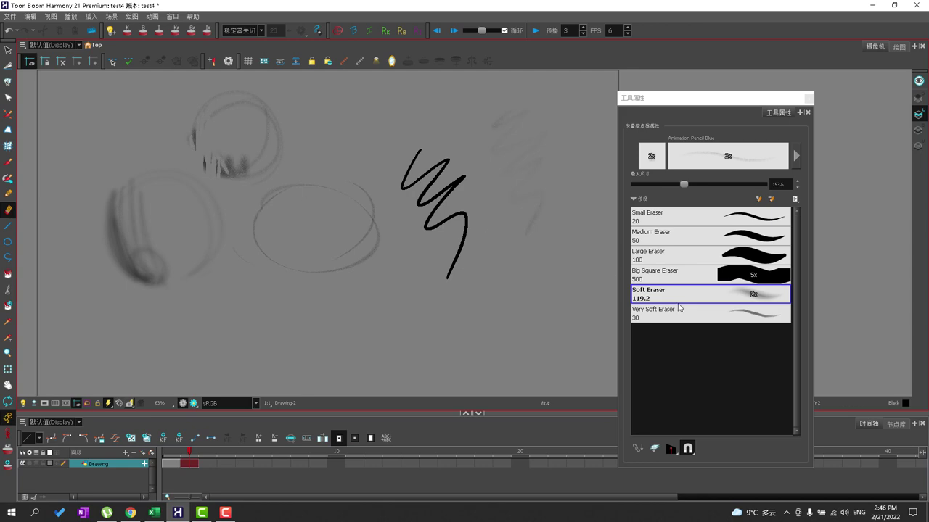
# Undo the last erasing strokes and lighten the dark shading of the upper circle using the Soft Eraser preset.
pyautogui.hotkey('ctrl', 'z')
pyautogui.hotkey('ctrl', 'z')
pyautogui.hotkey('ctrl', 'z')
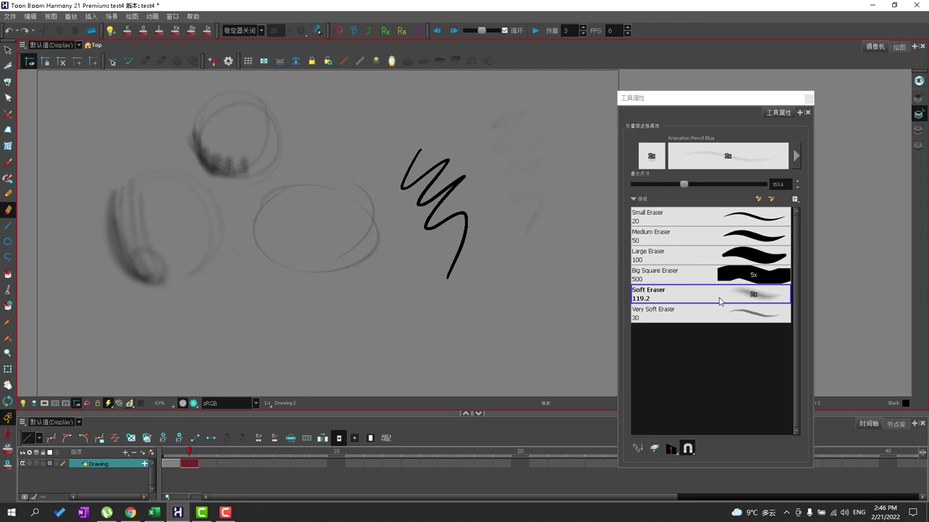
pyautogui.click(719, 301)
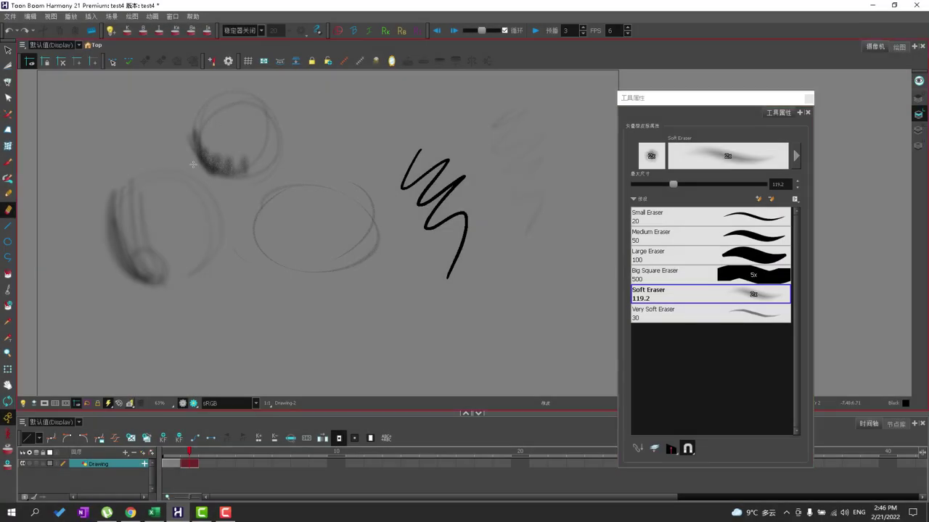
pyautogui.moveTo(201, 163); pyautogui.dragTo(222, 168)
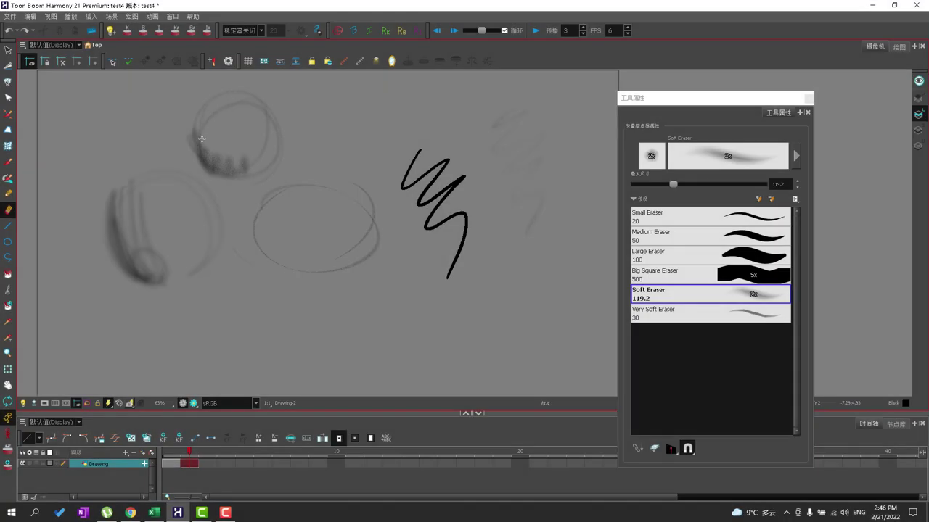
pyautogui.moveTo(202, 138)
pyautogui.mouseDown()
pyautogui.moveTo(223, 178)
pyautogui.moveTo(251, 167)
pyautogui.moveTo(194, 134)
pyautogui.moveTo(203, 170)
pyautogui.moveTo(239, 161)
pyautogui.mouseUp()
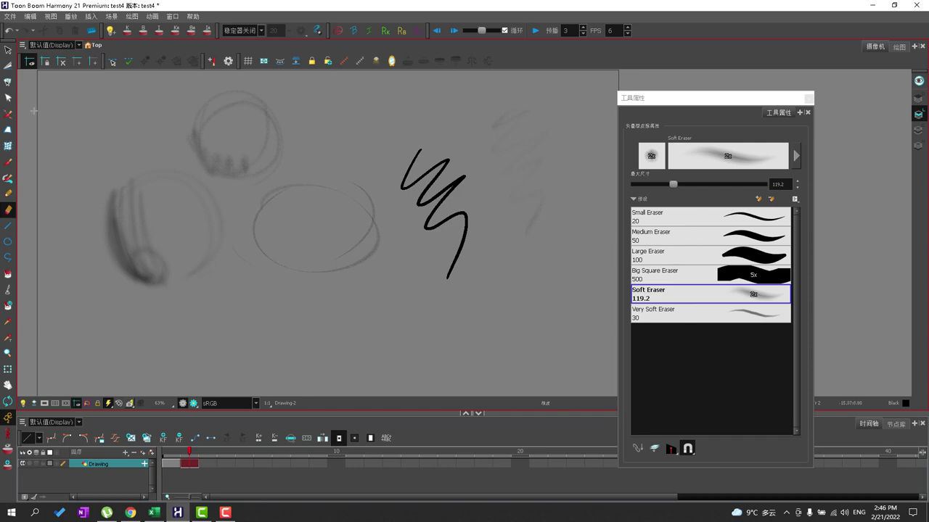
# Draw three soft circles around the ellipses with the Animation Pencil Blue brush: one above, one at lower left and one below.
pyautogui.click(8, 161)
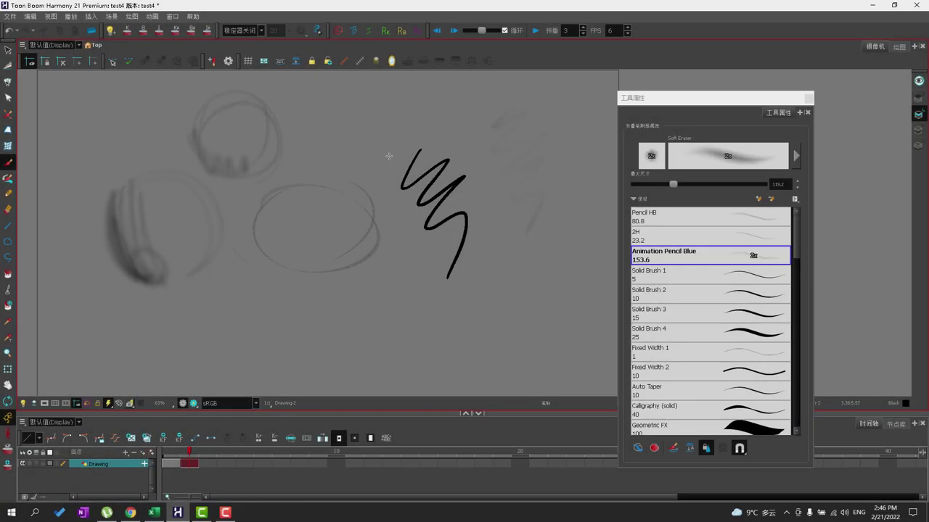
pyautogui.moveTo(331, 93)
pyautogui.mouseDown()
pyautogui.moveTo(298, 139)
pyautogui.moveTo(299, 161)
pyautogui.moveTo(392, 162)
pyautogui.moveTo(316, 128)
pyautogui.mouseUp()
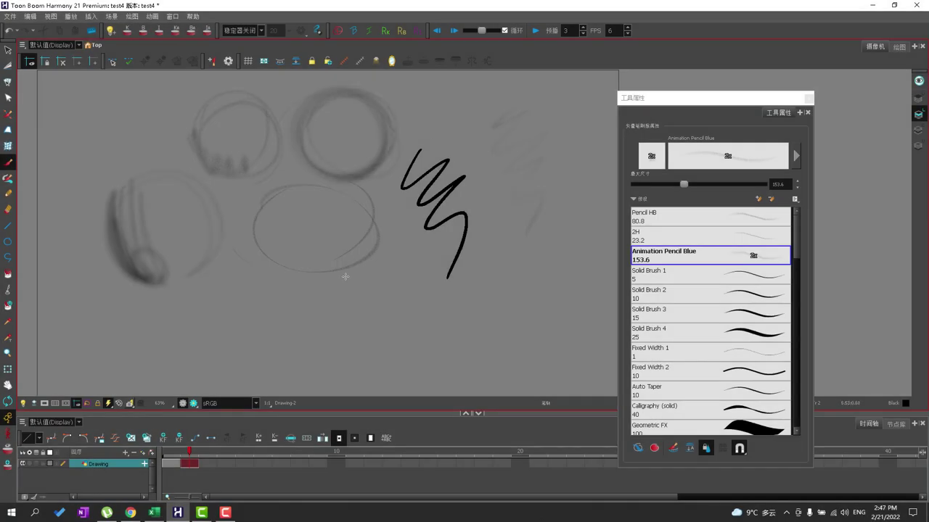
pyautogui.moveTo(204, 278)
pyautogui.mouseDown()
pyautogui.moveTo(202, 320)
pyautogui.moveTo(226, 331)
pyautogui.mouseUp()
pyautogui.moveTo(395, 342)
pyautogui.mouseDown()
pyautogui.moveTo(379, 319)
pyautogui.moveTo(395, 319)
pyautogui.moveTo(370, 302)
pyautogui.moveTo(307, 330)
pyautogui.moveTo(326, 373)
pyautogui.moveTo(312, 359)
pyautogui.moveTo(379, 351)
pyautogui.mouseUp()
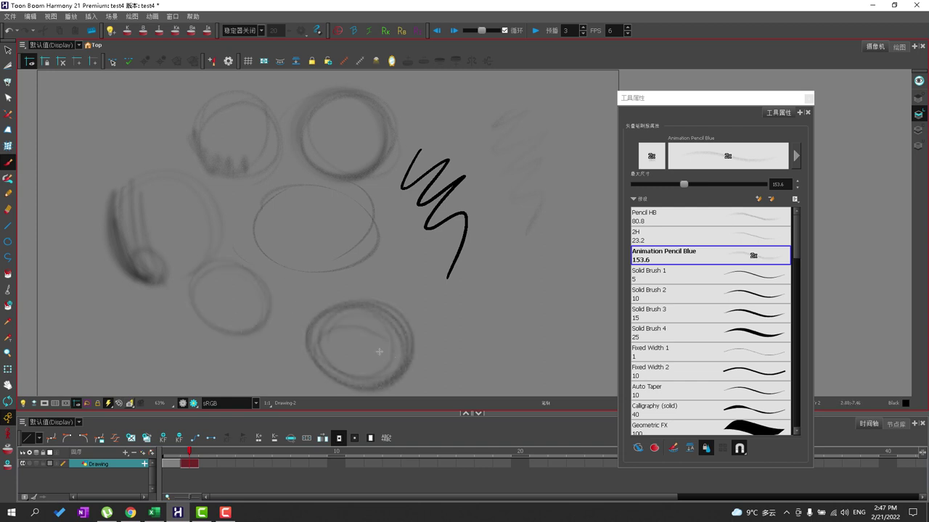
# Clear all artwork from the drawing and sketch a large overlapping circle in the middle with Animation Pencil Blue.
pyautogui.hotkey('ctrl', 'a')
pyautogui.press('Delete')
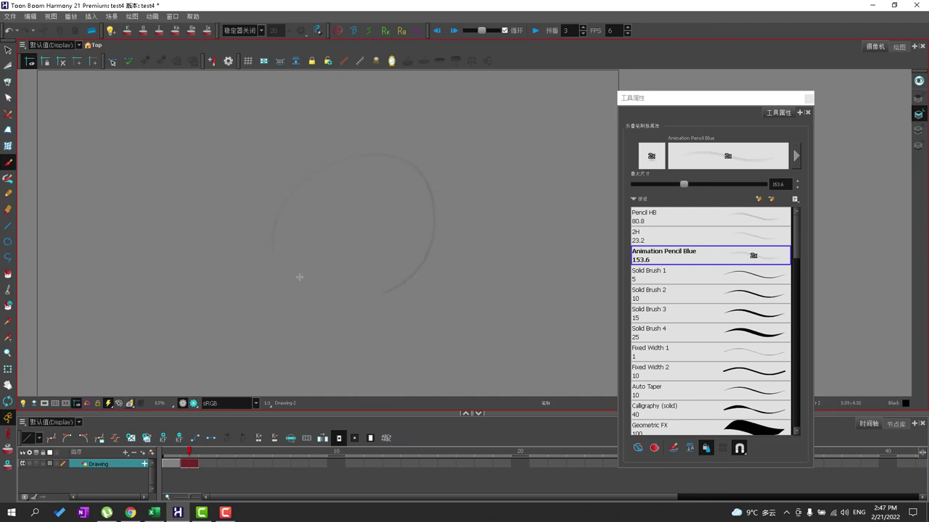
pyautogui.moveTo(299, 277)
pyautogui.mouseDown()
pyautogui.moveTo(384, 287)
pyautogui.moveTo(438, 215)
pyautogui.mouseUp()
pyautogui.moveTo(366, 158)
pyautogui.mouseDown()
pyautogui.moveTo(364, 288)
pyautogui.moveTo(379, 294)
pyautogui.mouseUp()
pyautogui.moveTo(448, 233); pyautogui.dragTo(276, 245)
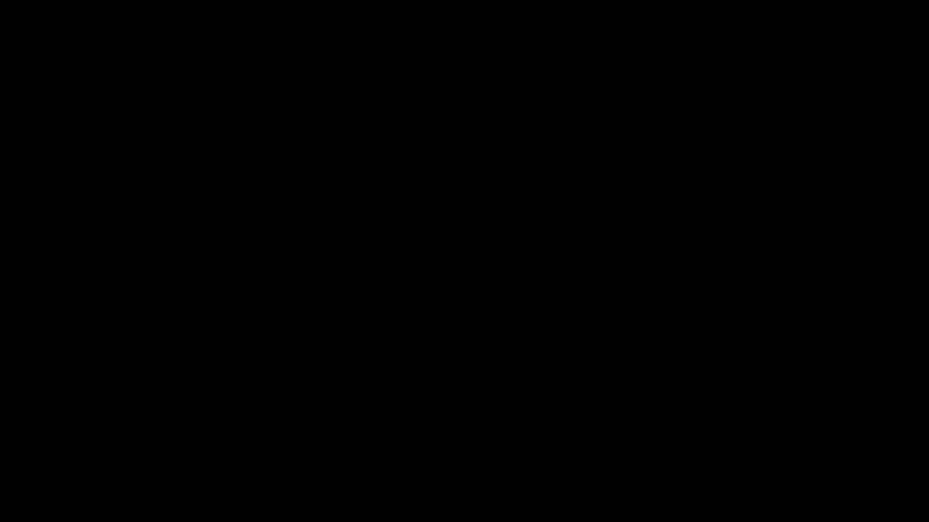